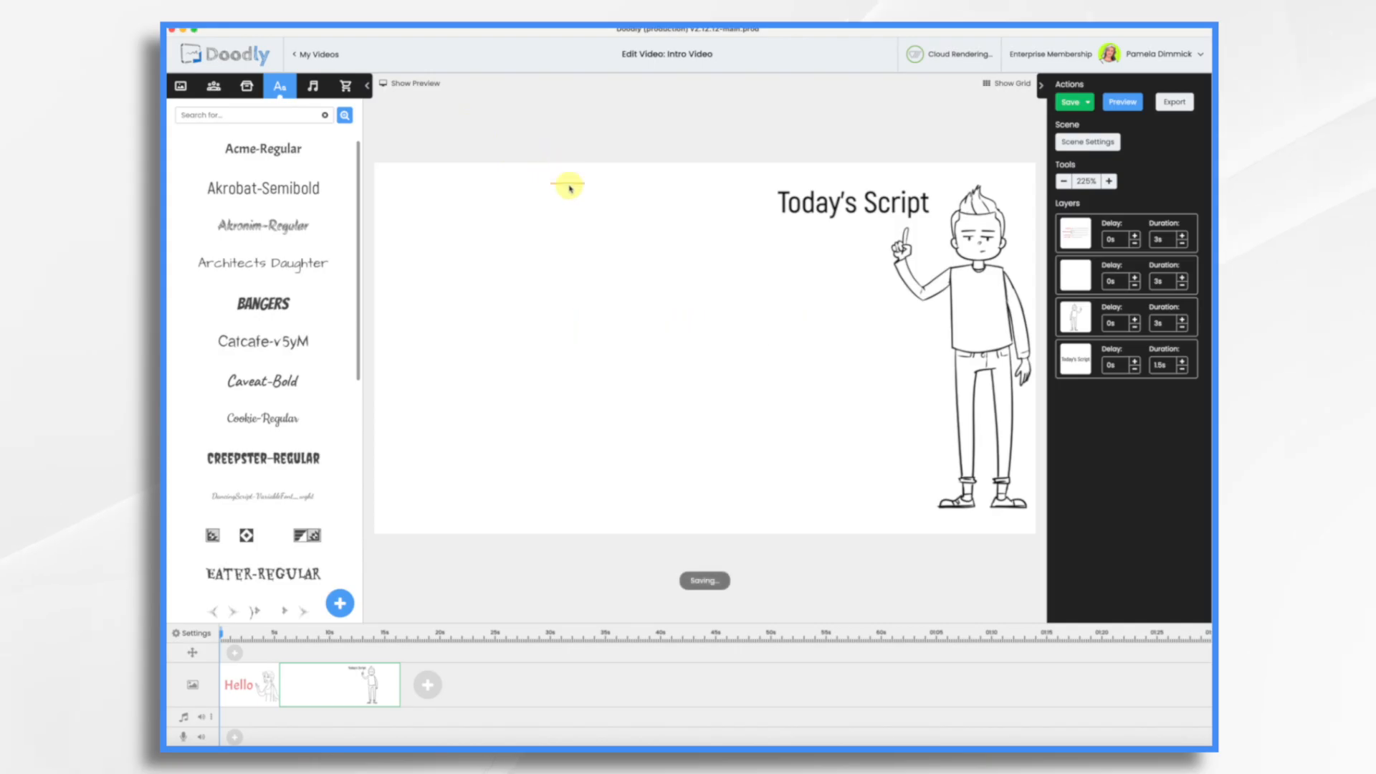
# Place the script image on the canvas and shift it toward the lower left beneath the script heading
pyautogui.moveTo(681, 326); pyautogui.dragTo(701, 532)
pyautogui.click(607, 76)
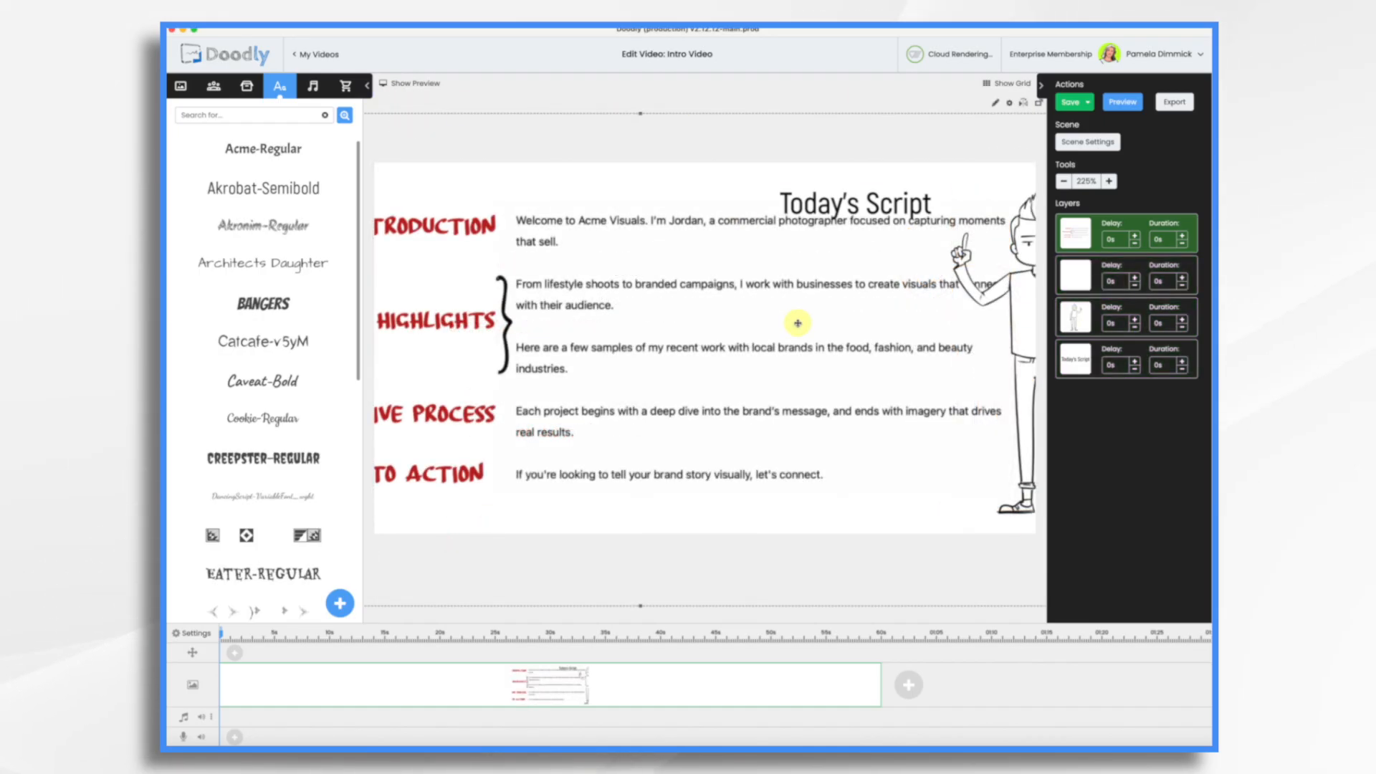
pyautogui.moveTo(797, 323); pyautogui.dragTo(747, 346)
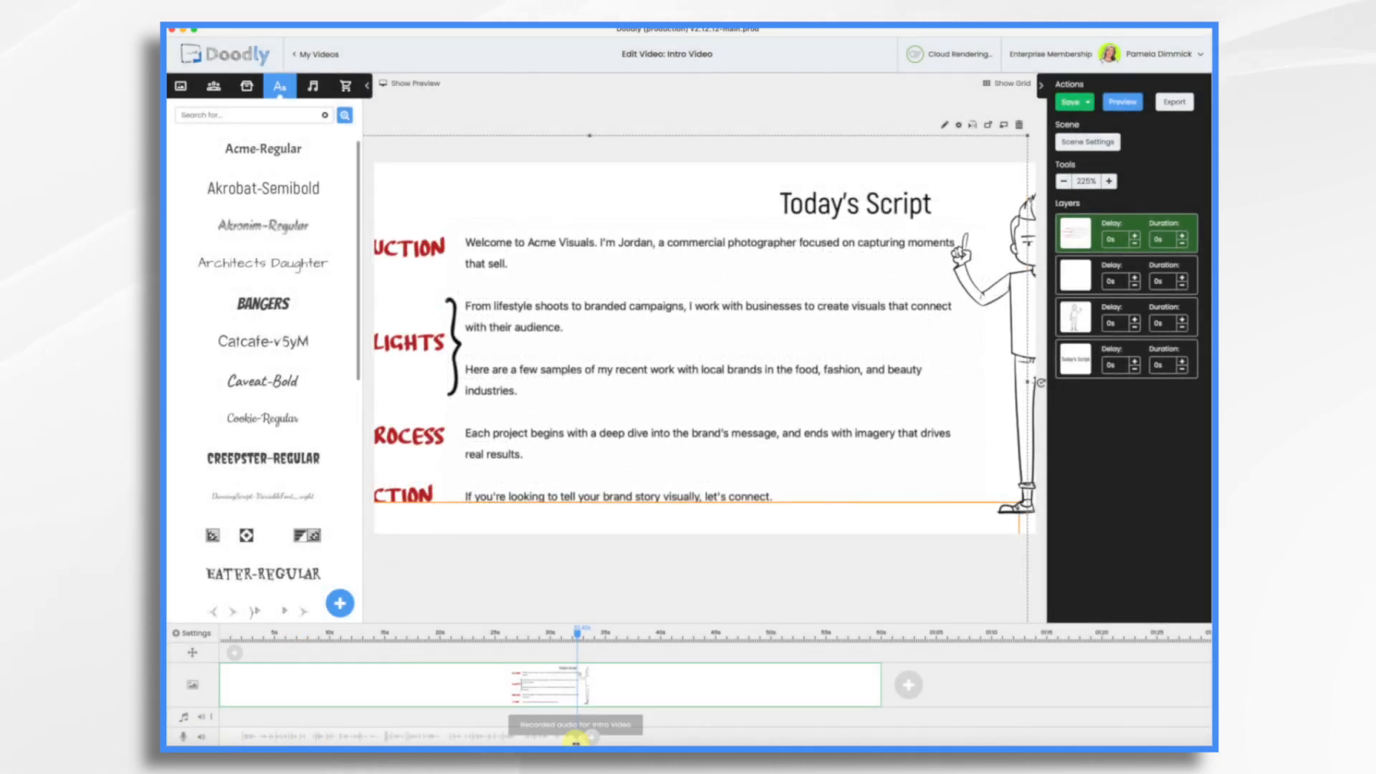
# Delete the script scene from the timeline
pyautogui.rightClick(707, 685)
pyautogui.click(728, 674)
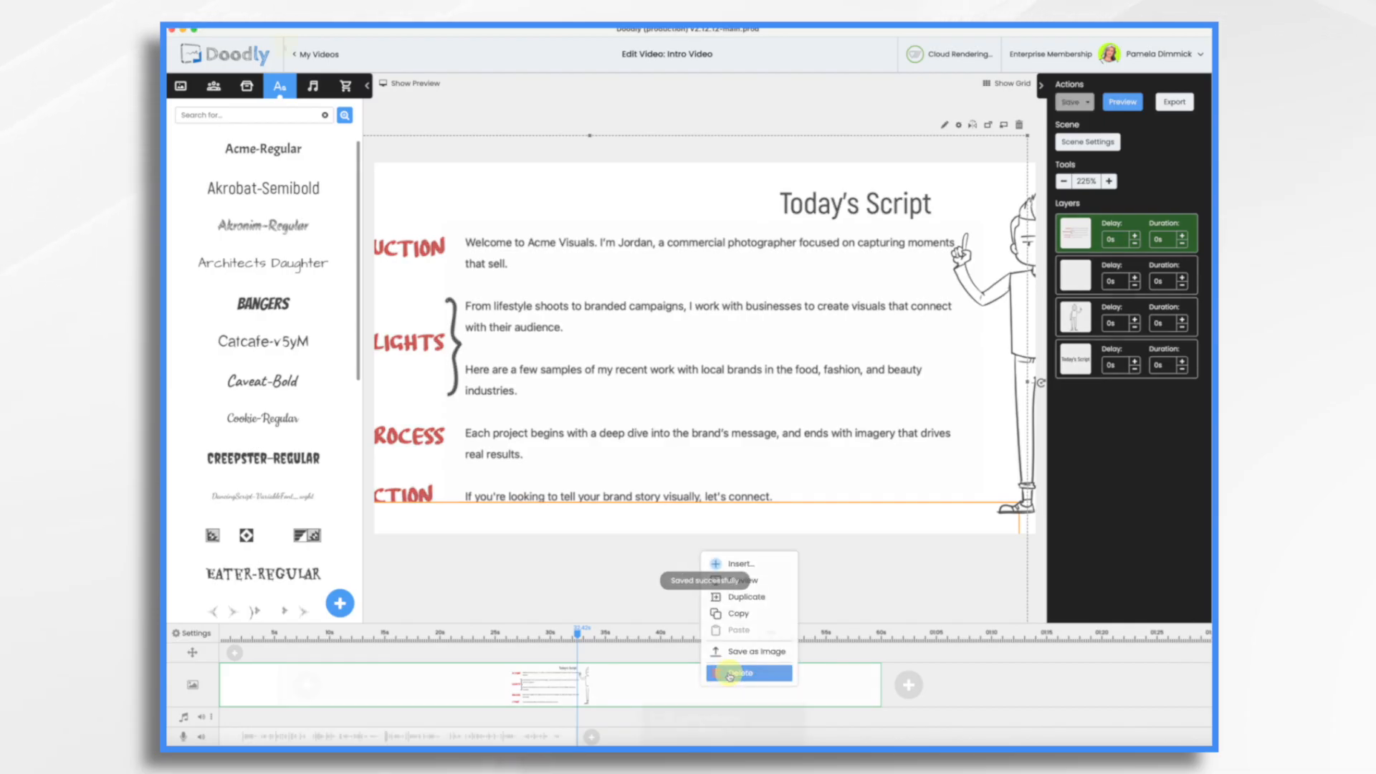
# Upload the photo cute-woman-paparazzi-taking-photos-secretly-from-corner.jpg as a new prop, keeping its default title
pyautogui.click(247, 86)
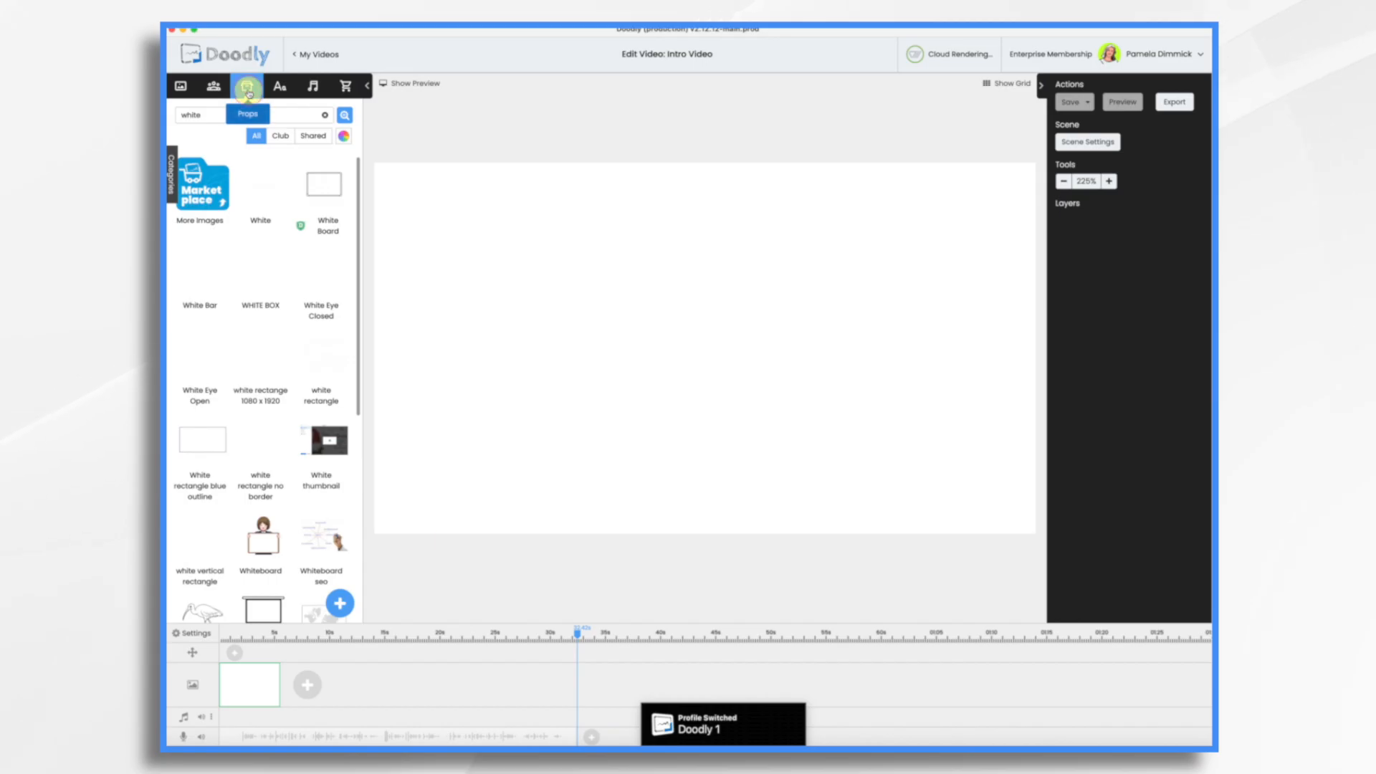
pyautogui.click(354, 602)
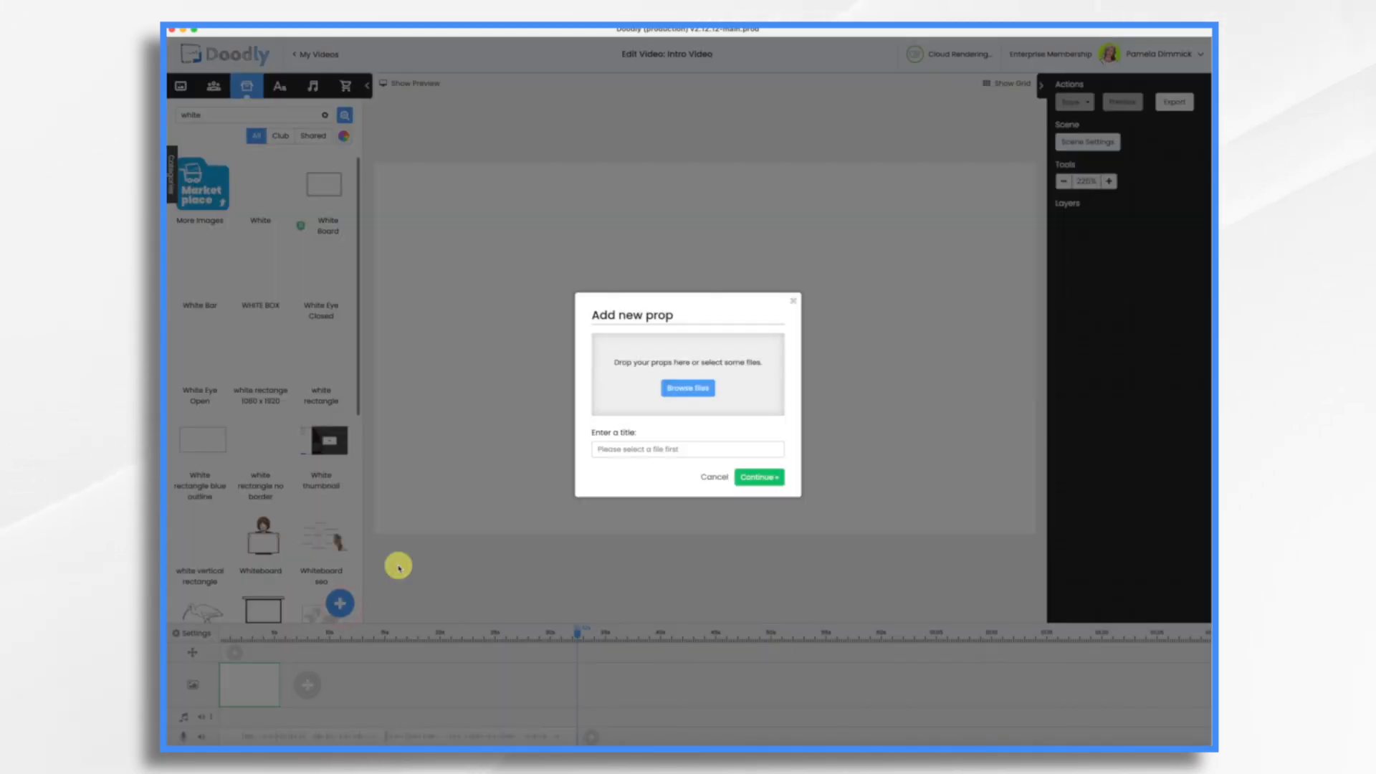
pyautogui.click(684, 389)
pyautogui.doubleClick(635, 321)
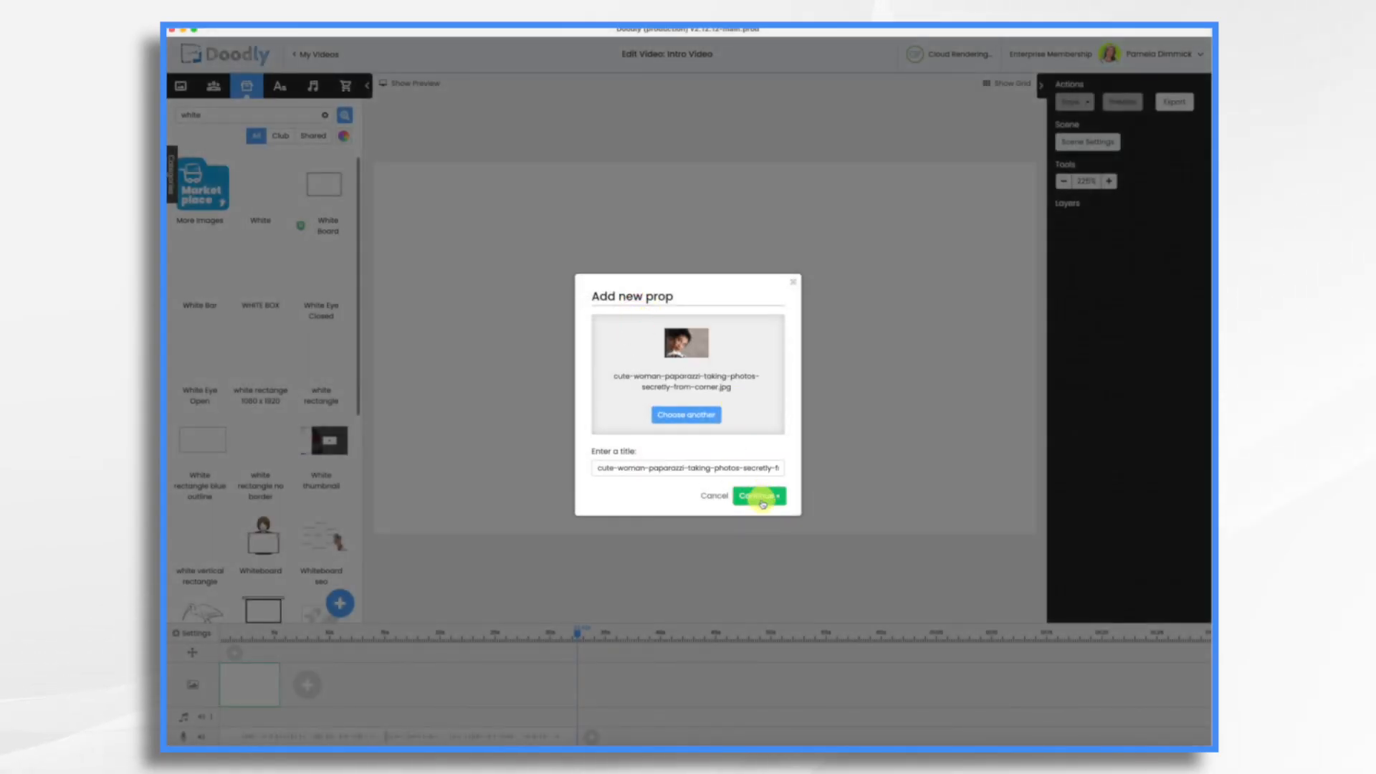
pyautogui.click(762, 496)
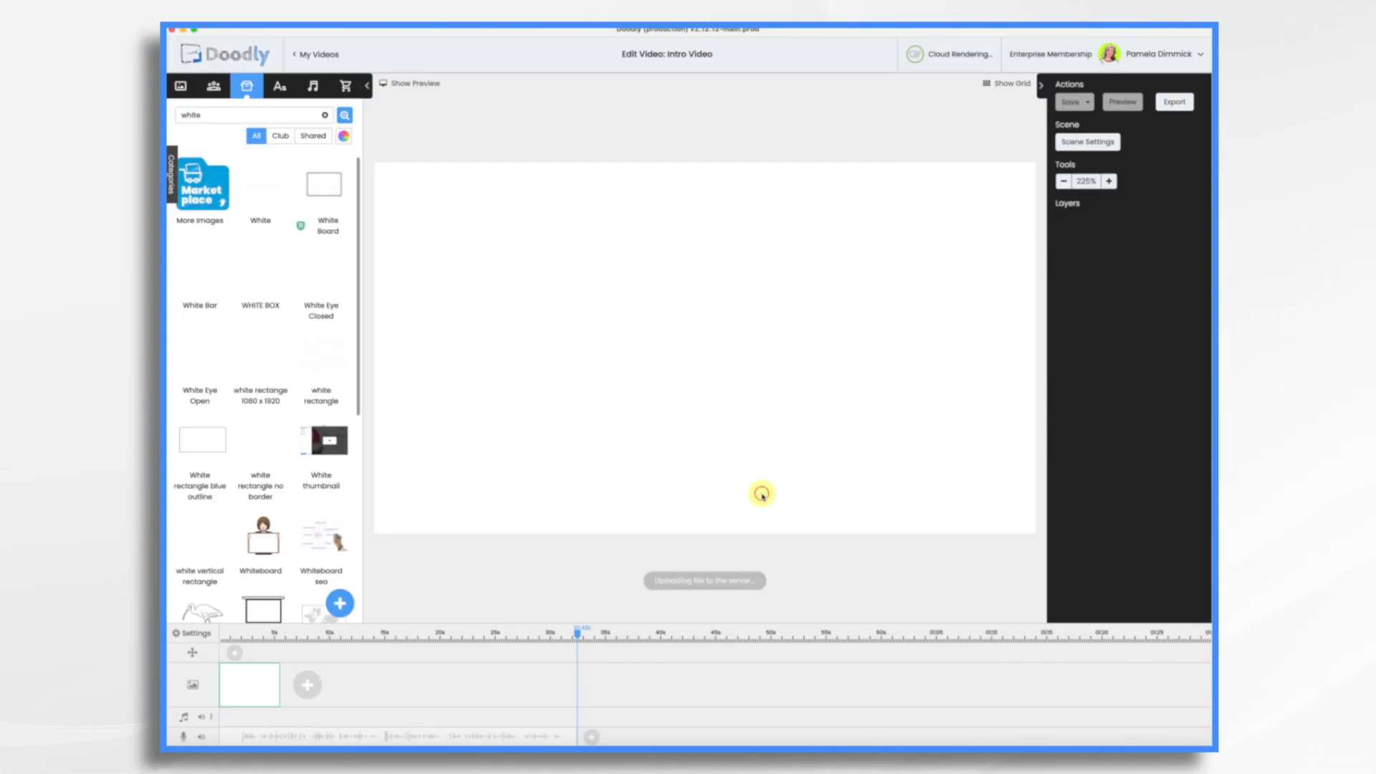
# Enlarge and position the photo so that it fills the whole canvas
pyautogui.moveTo(704, 387); pyautogui.dragTo(1023, 599)
pyautogui.moveTo(883, 457); pyautogui.dragTo(892, 387)
pyautogui.moveTo(1029, 526); pyautogui.dragTo(1044, 544)
pyautogui.moveTo(954, 462); pyautogui.dragTo(946, 461)
# Add a Permanent Marker text with the photographer's first name and place it over the photo's empty lower-right area
pyautogui.click(274, 88)
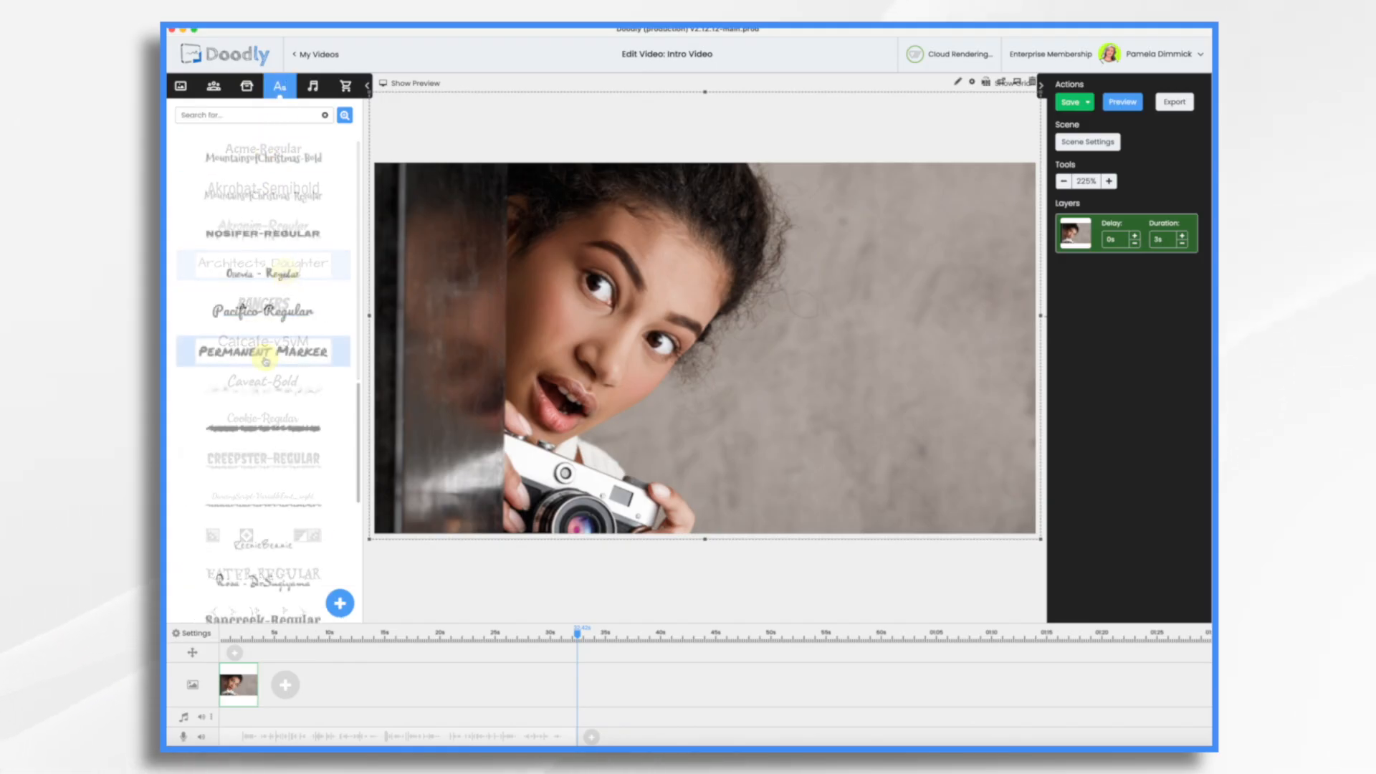
pyautogui.moveTo(265, 360); pyautogui.dragTo(847, 379)
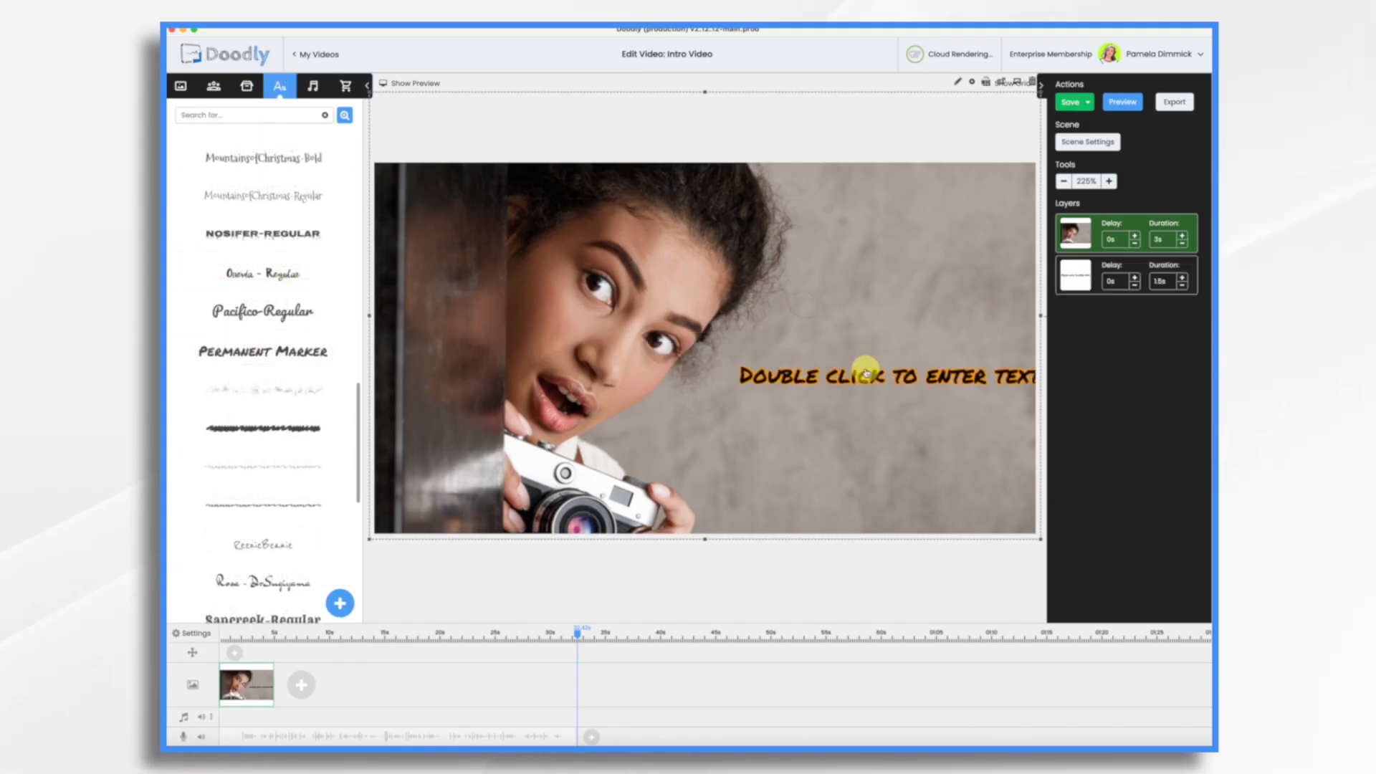
pyautogui.doubleClick(846, 374)
pyautogui.write('Jor')
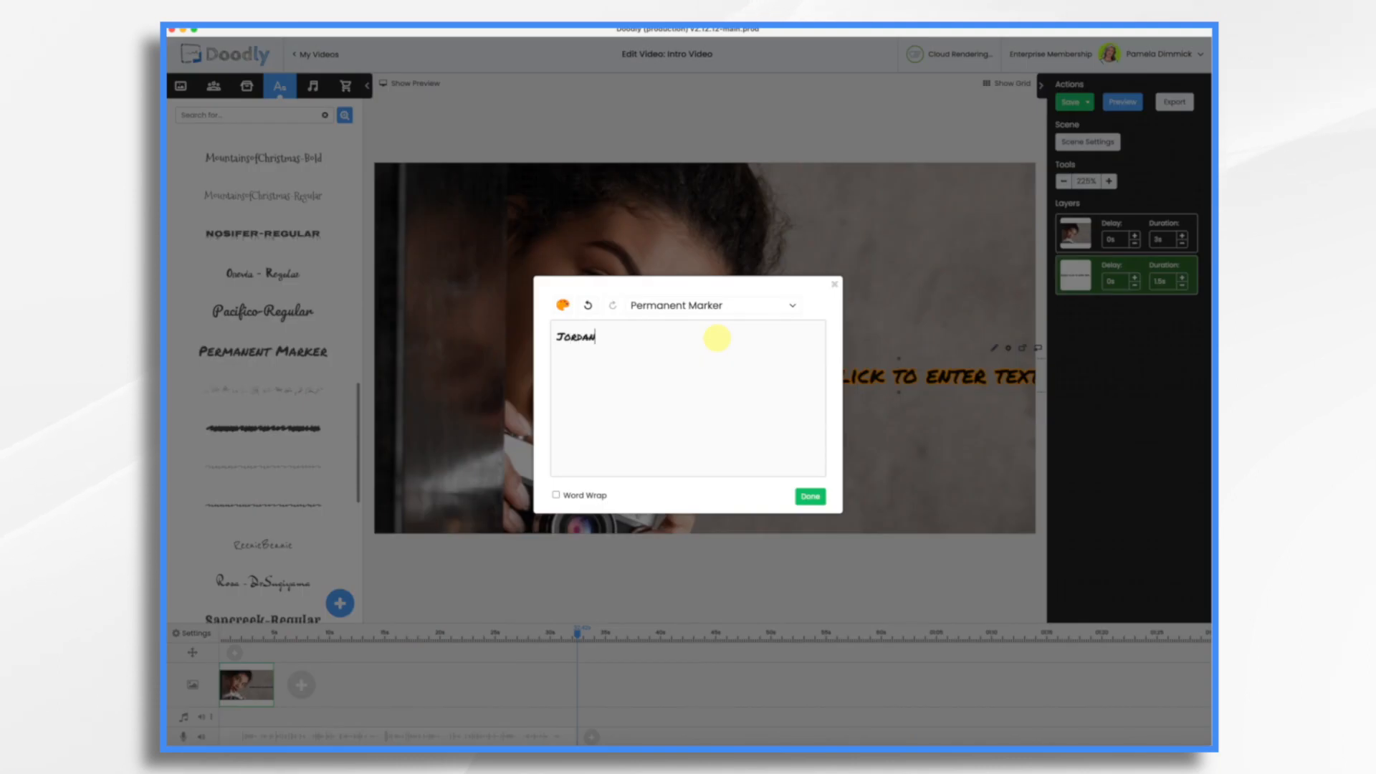
pyautogui.write('dan')
pyautogui.click(811, 496)
pyautogui.moveTo(854, 392); pyautogui.dragTo(823, 436)
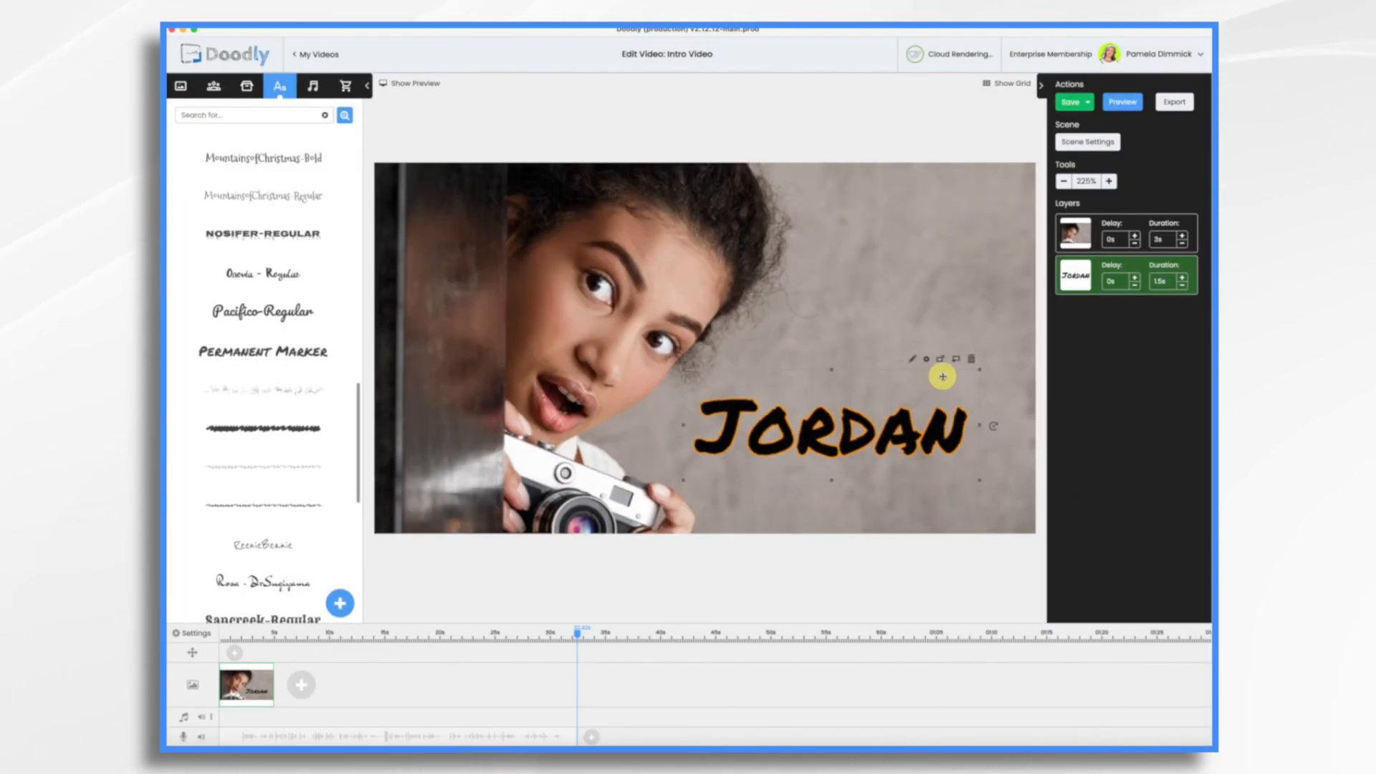
# Change the name text's color to white (#FFFFFF)
pyautogui.click(927, 359)
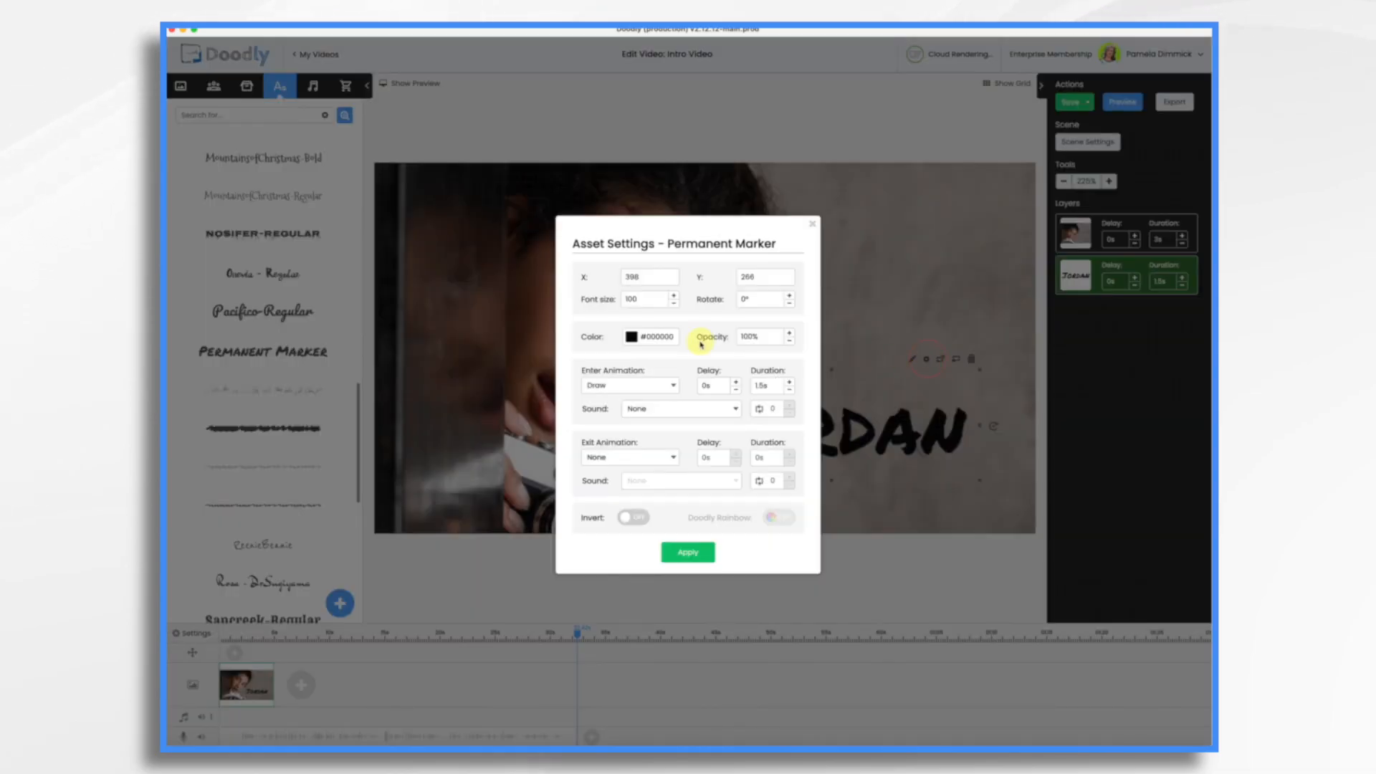
pyautogui.click(631, 336)
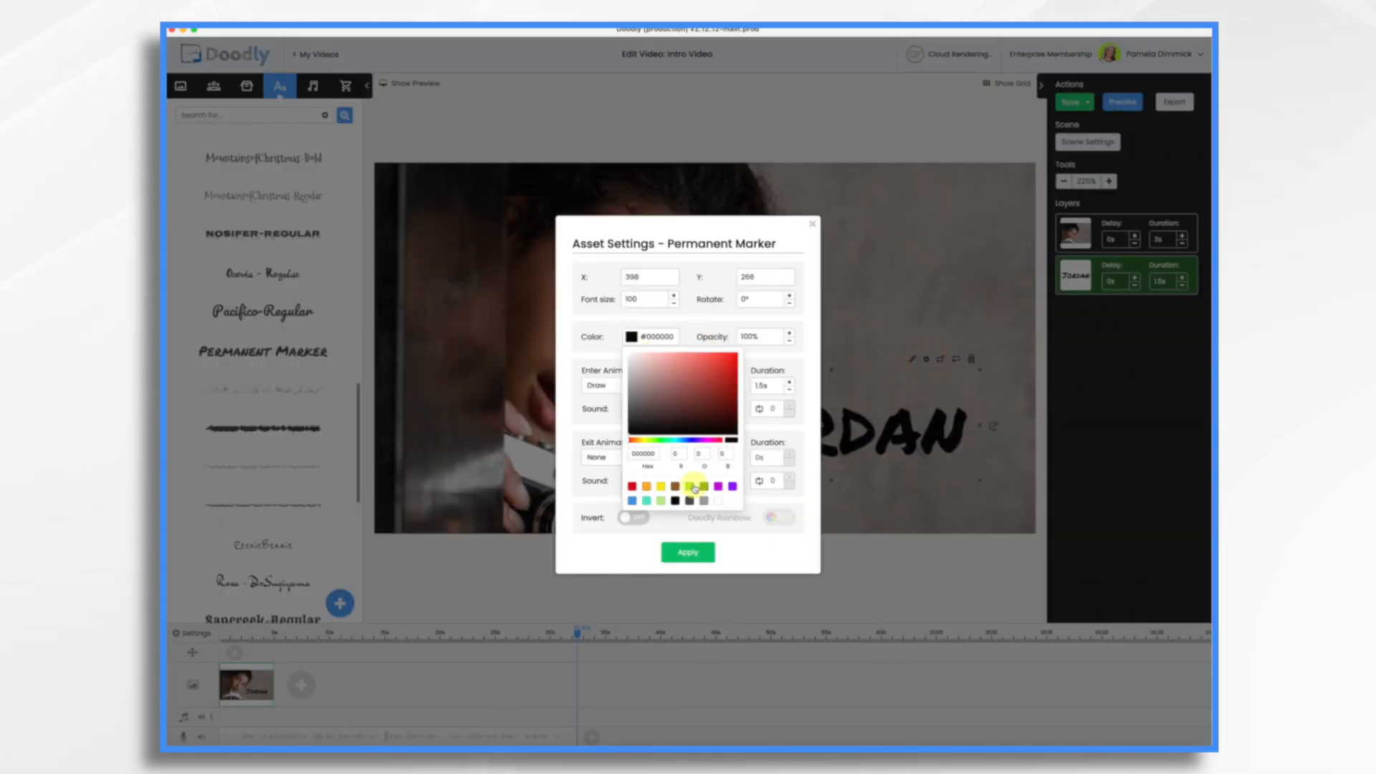
pyautogui.click(720, 504)
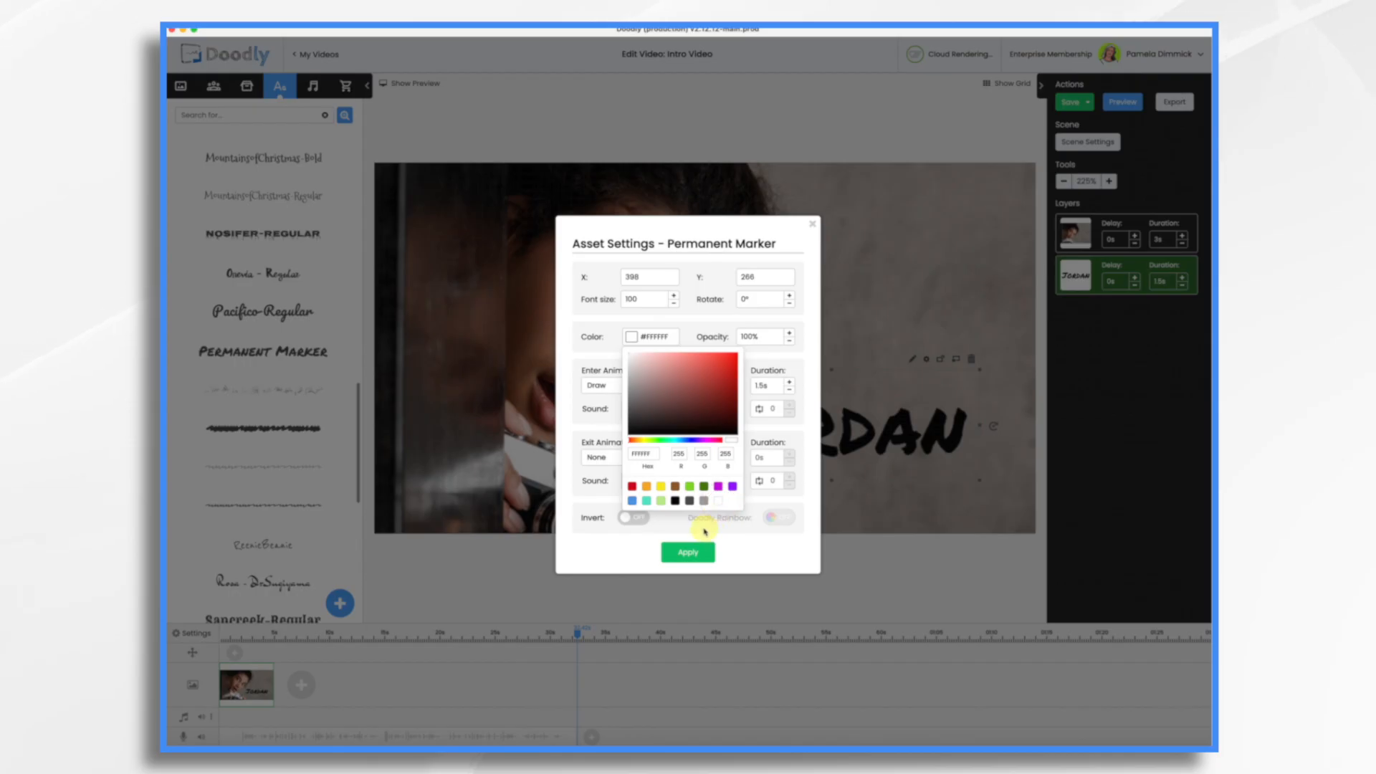
pyautogui.click(701, 550)
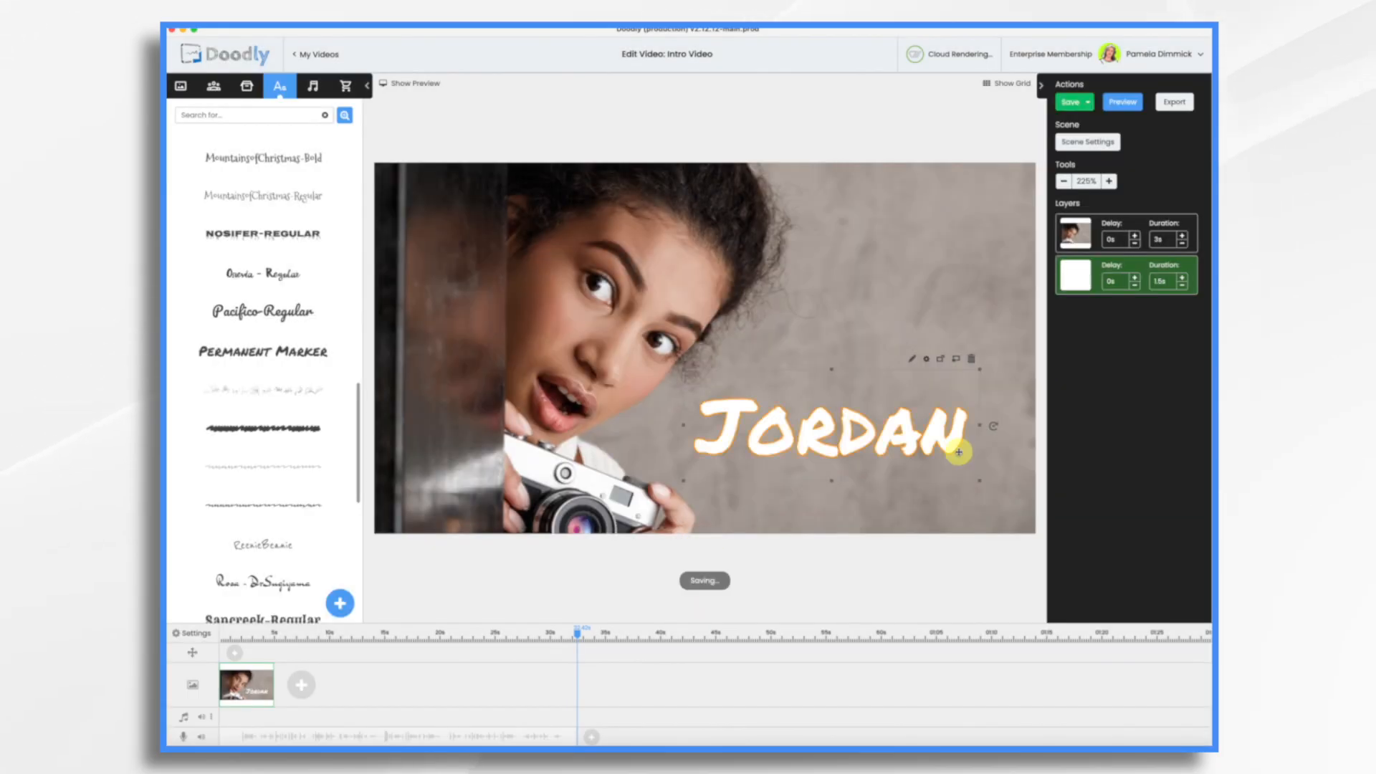
# Set the photo layer's duration to 0 s and the name text's duration to 2 s
pyautogui.click(1182, 244)
pyautogui.click(1182, 245)
pyautogui.click(1183, 245)
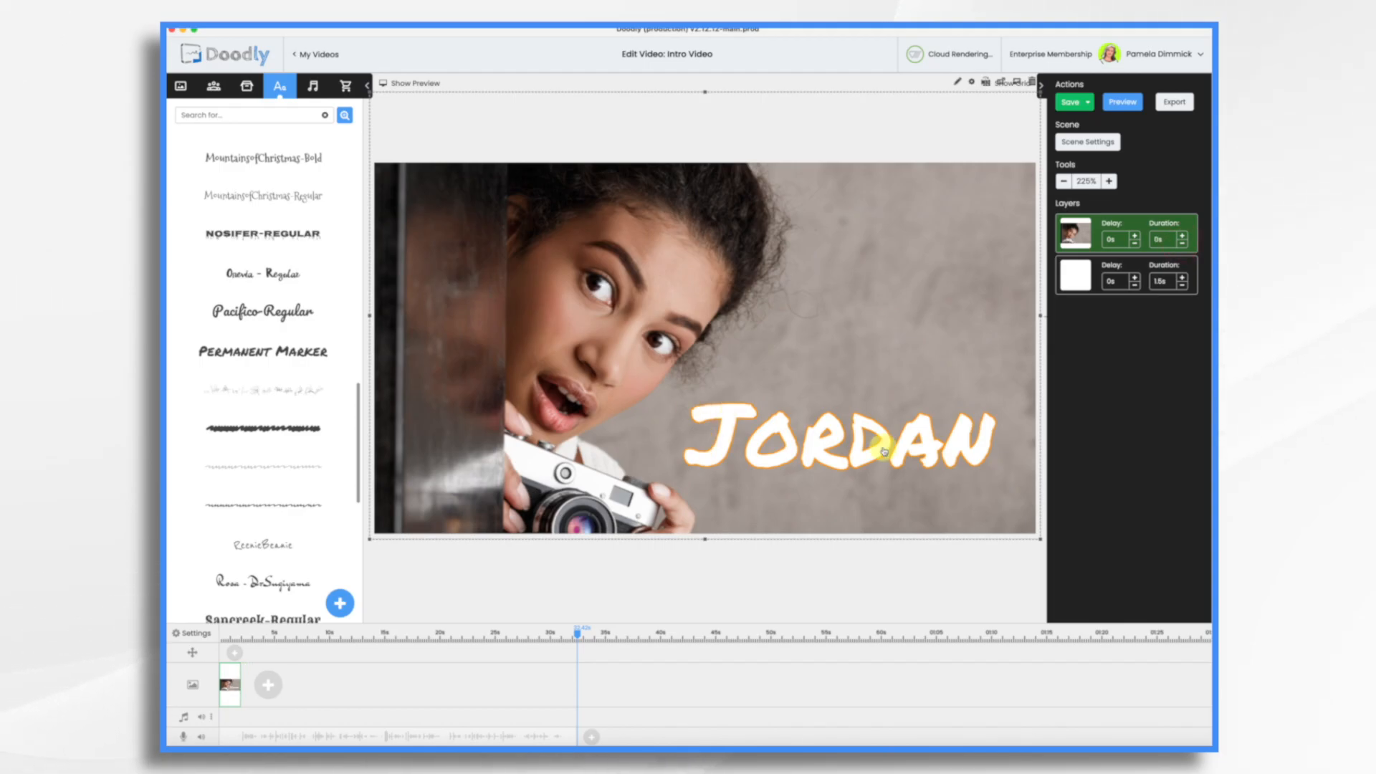
pyautogui.click(1182, 279)
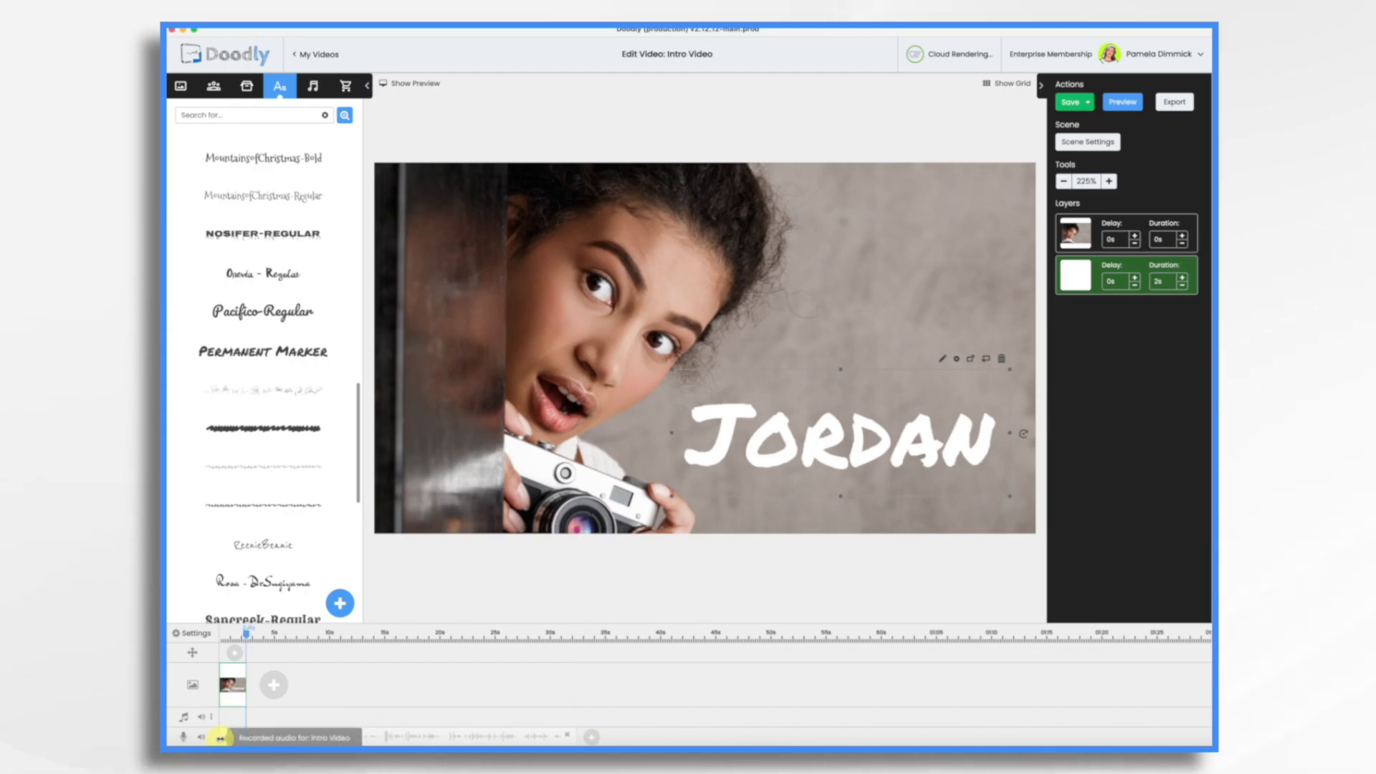
# Trim the silent start of the recorded voiceover and move the clip back to the beginning of the timeline
pyautogui.moveTo(221, 738); pyautogui.dragTo(236, 738)
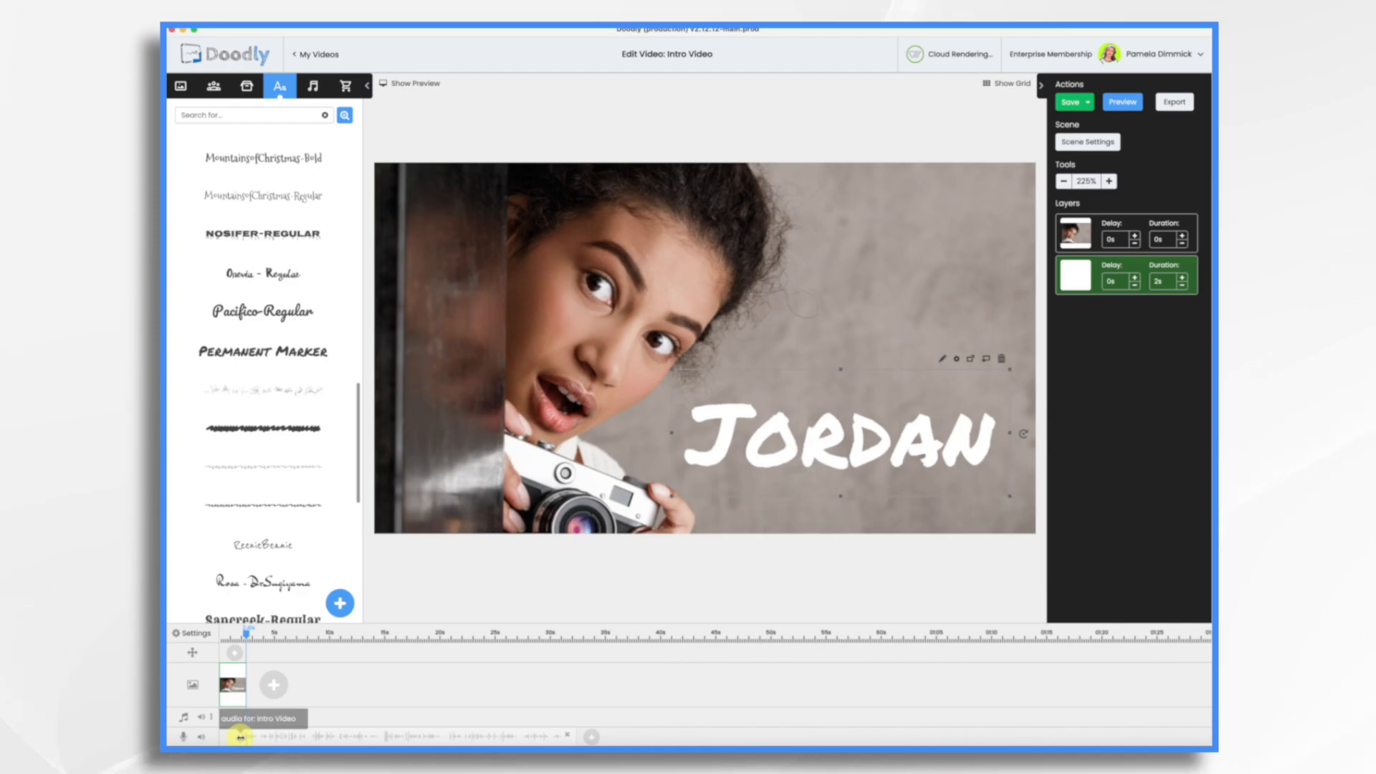
pyautogui.moveTo(335, 735); pyautogui.dragTo(316, 734)
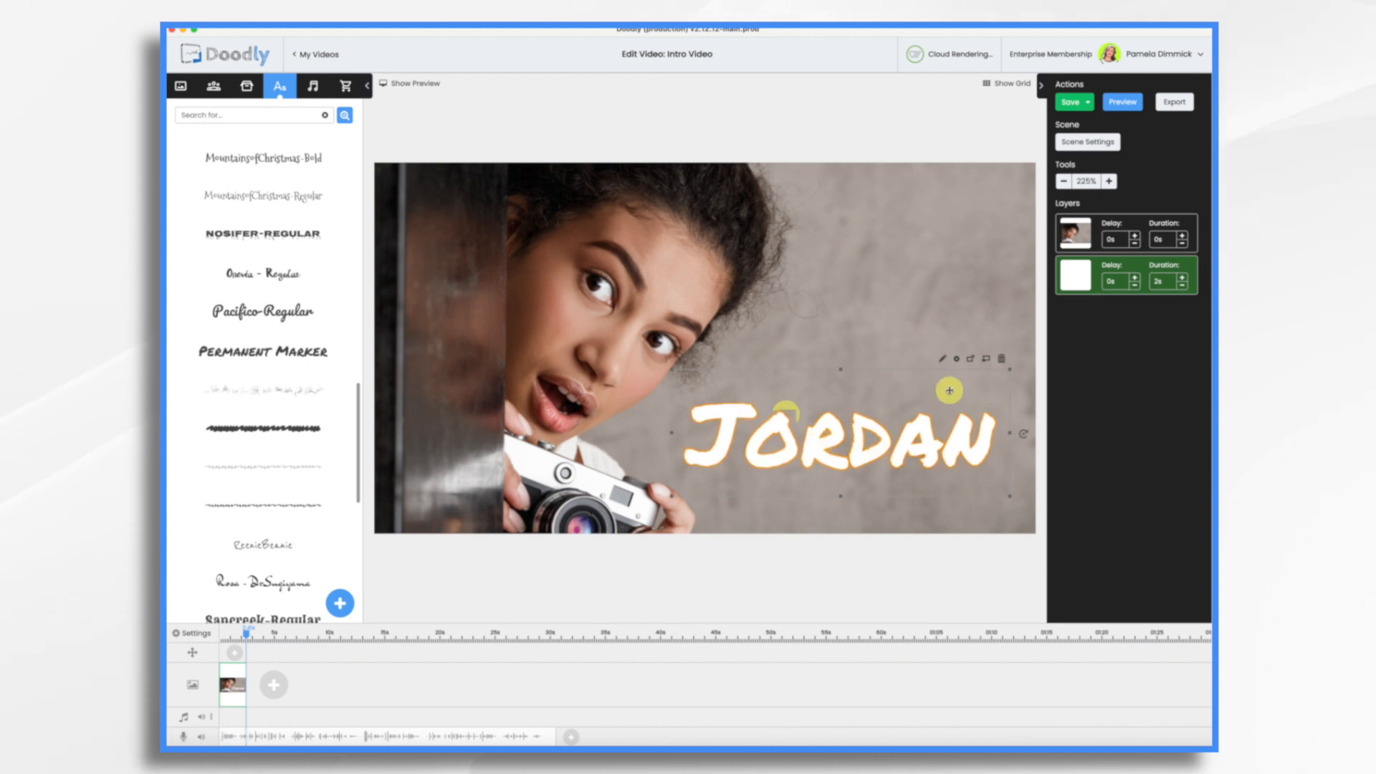
# Set the name text's delay to 3.5 s and preview its timing against the voiceover
pyautogui.click(1136, 278)
pyautogui.click(1136, 277)
pyautogui.click(1137, 277)
pyautogui.click(1136, 277)
pyautogui.click(1137, 277)
pyautogui.click(1137, 278)
pyautogui.click(1136, 277)
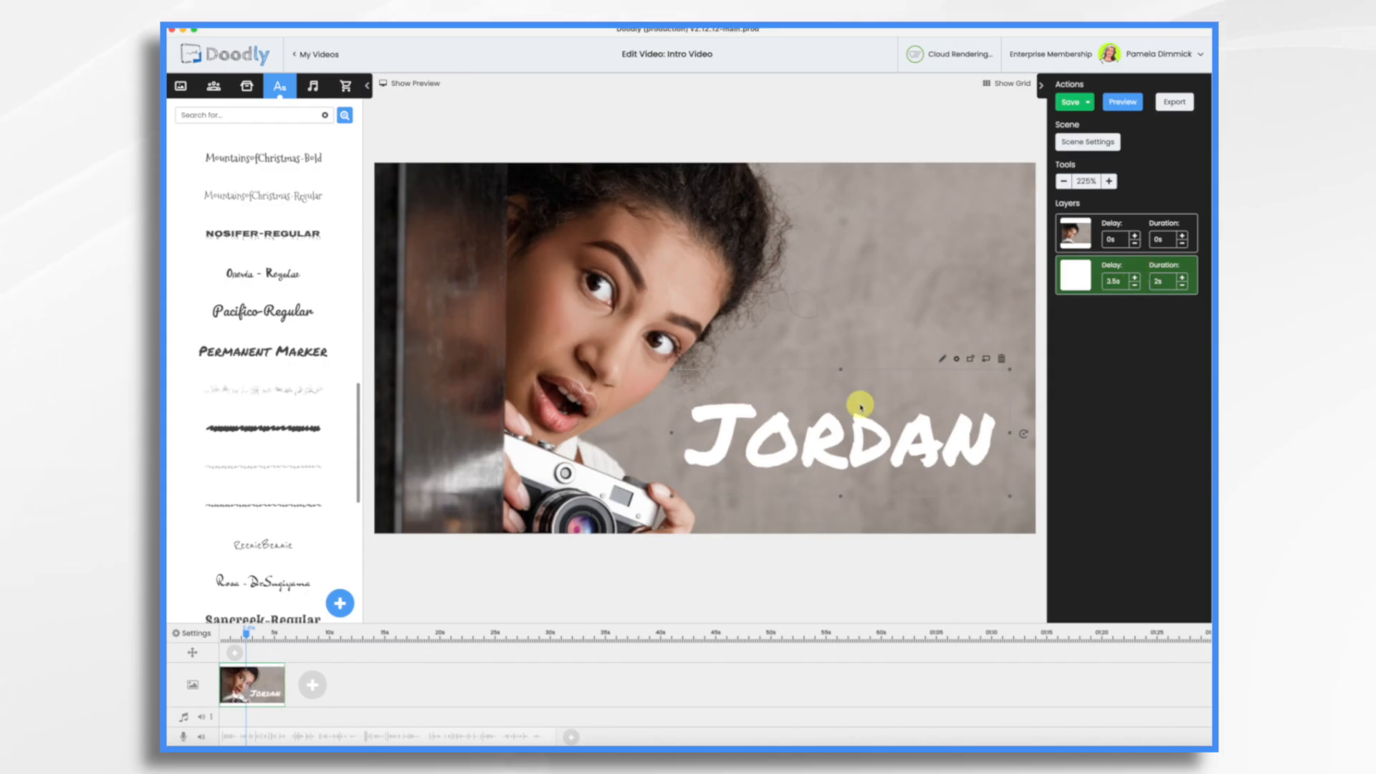
pyautogui.click(1129, 108)
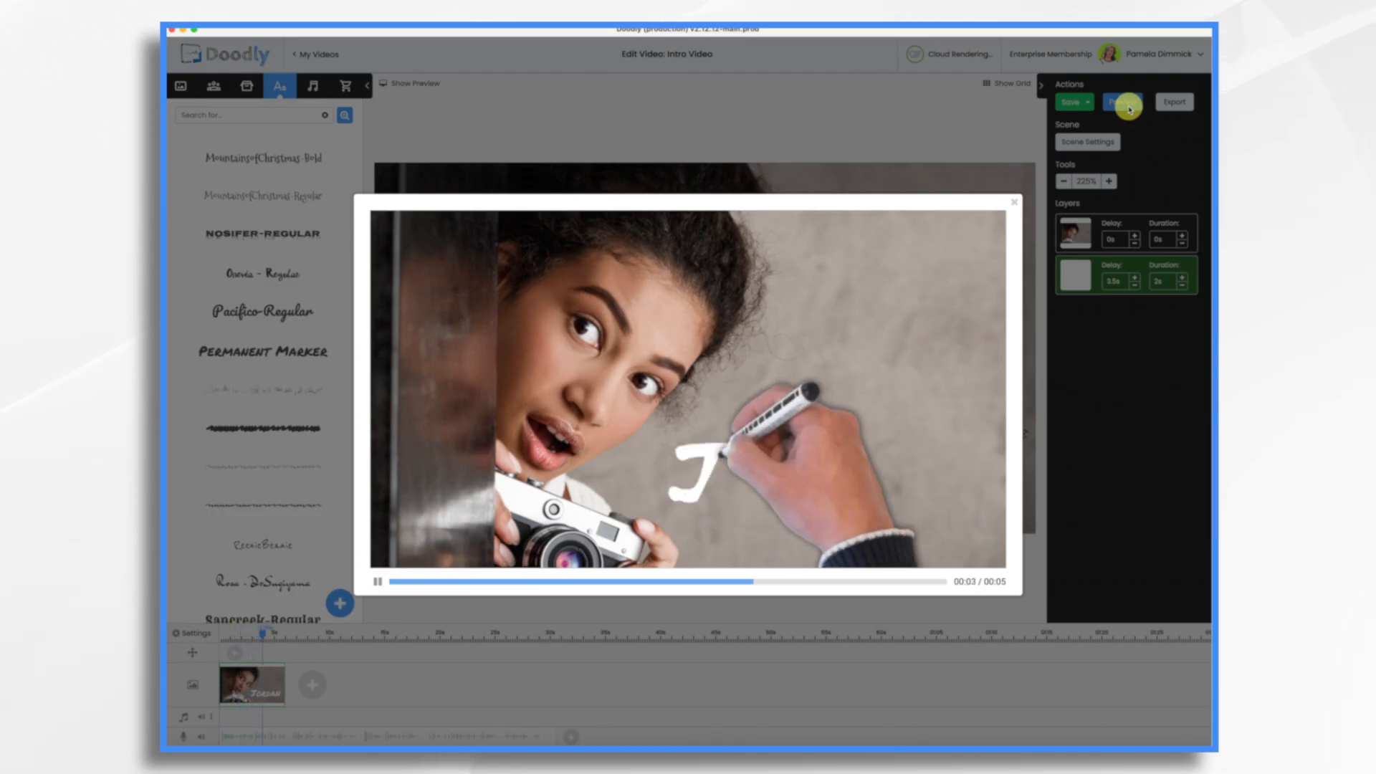
pyautogui.click(1013, 203)
# Set the name text's delay to 2 s and preview the video again
pyautogui.click(1134, 284)
pyautogui.click(1134, 284)
pyautogui.click(1121, 103)
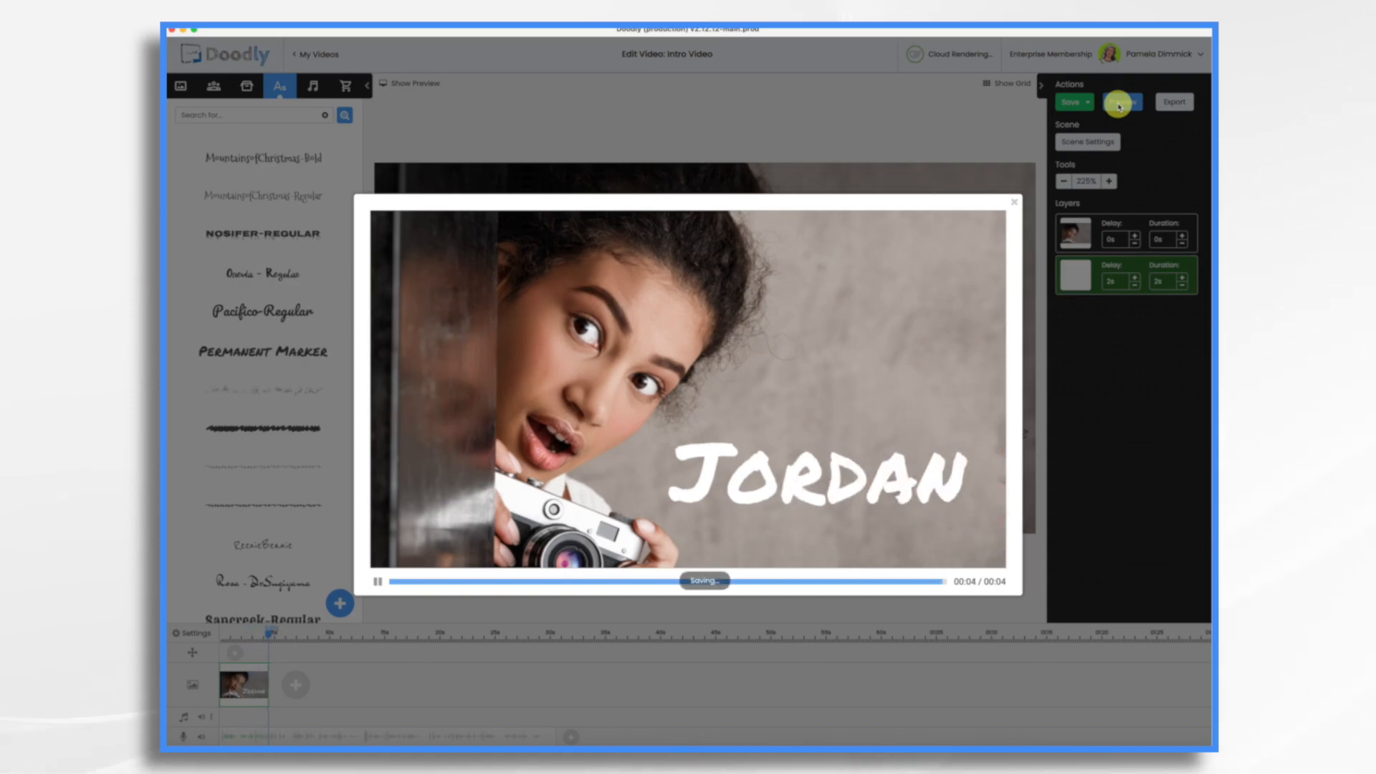
pyautogui.click(1015, 204)
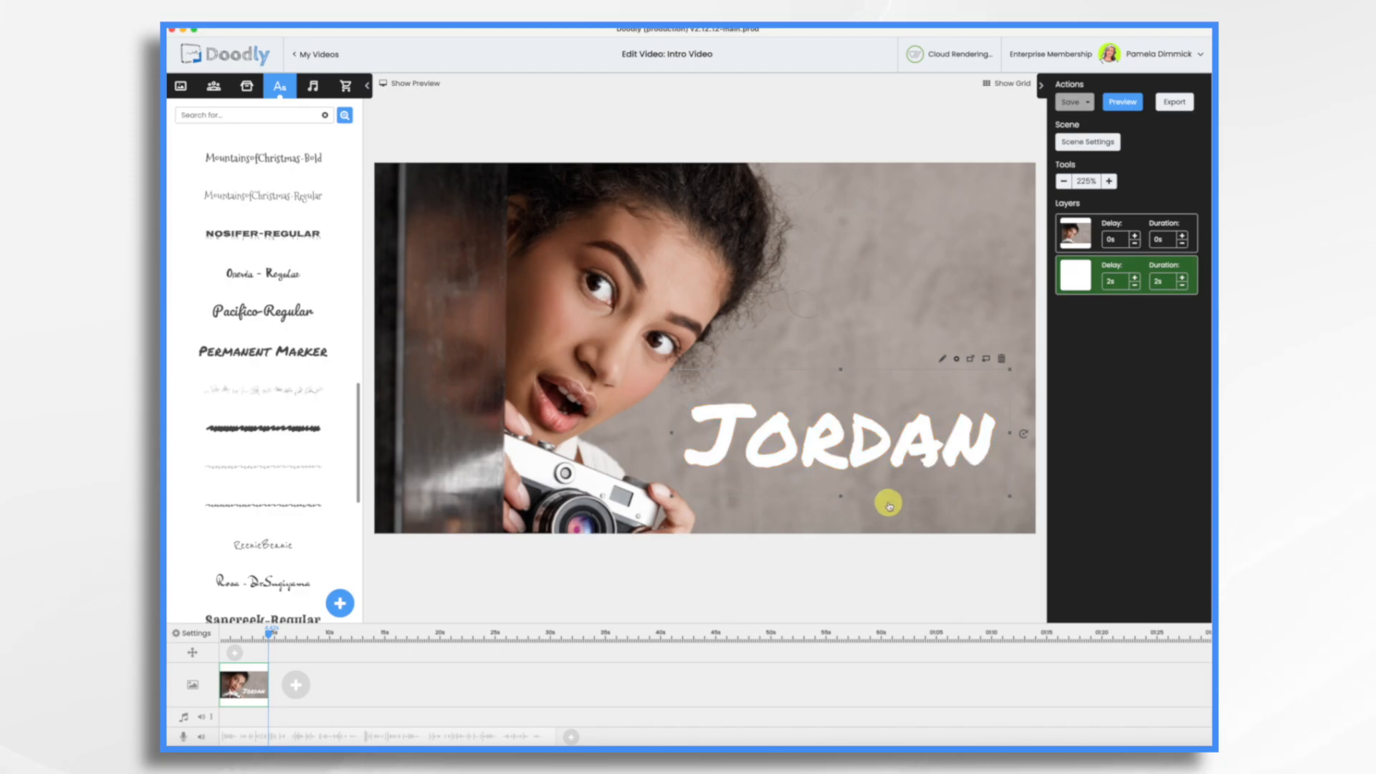
# Add the Architects Daughter text "Capturing moments that sell" below the name
pyautogui.scroll(13, 294, 277)
pyautogui.click(294, 267)
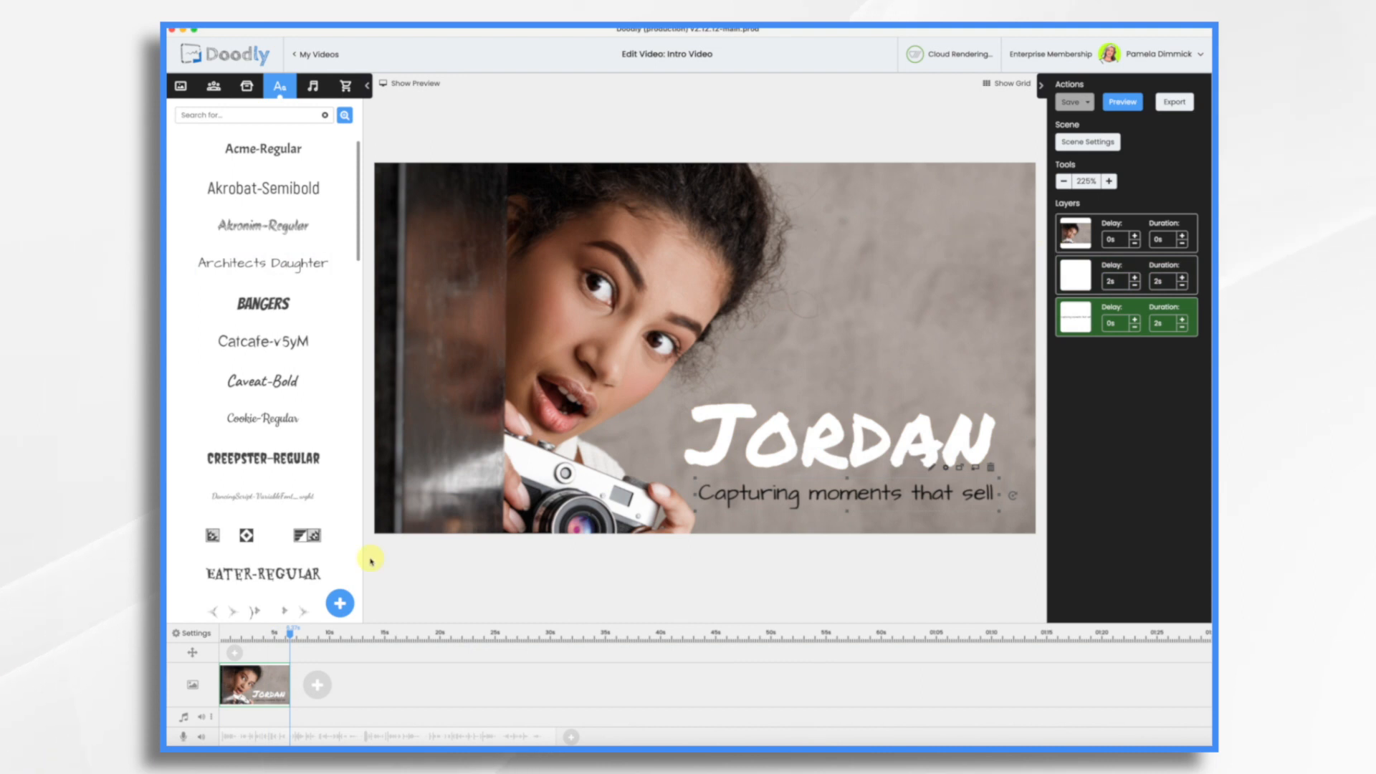
# Change the video's drawing hand to the right-handed real hand with the striped sleeve and preview the video
pyautogui.click(194, 635)
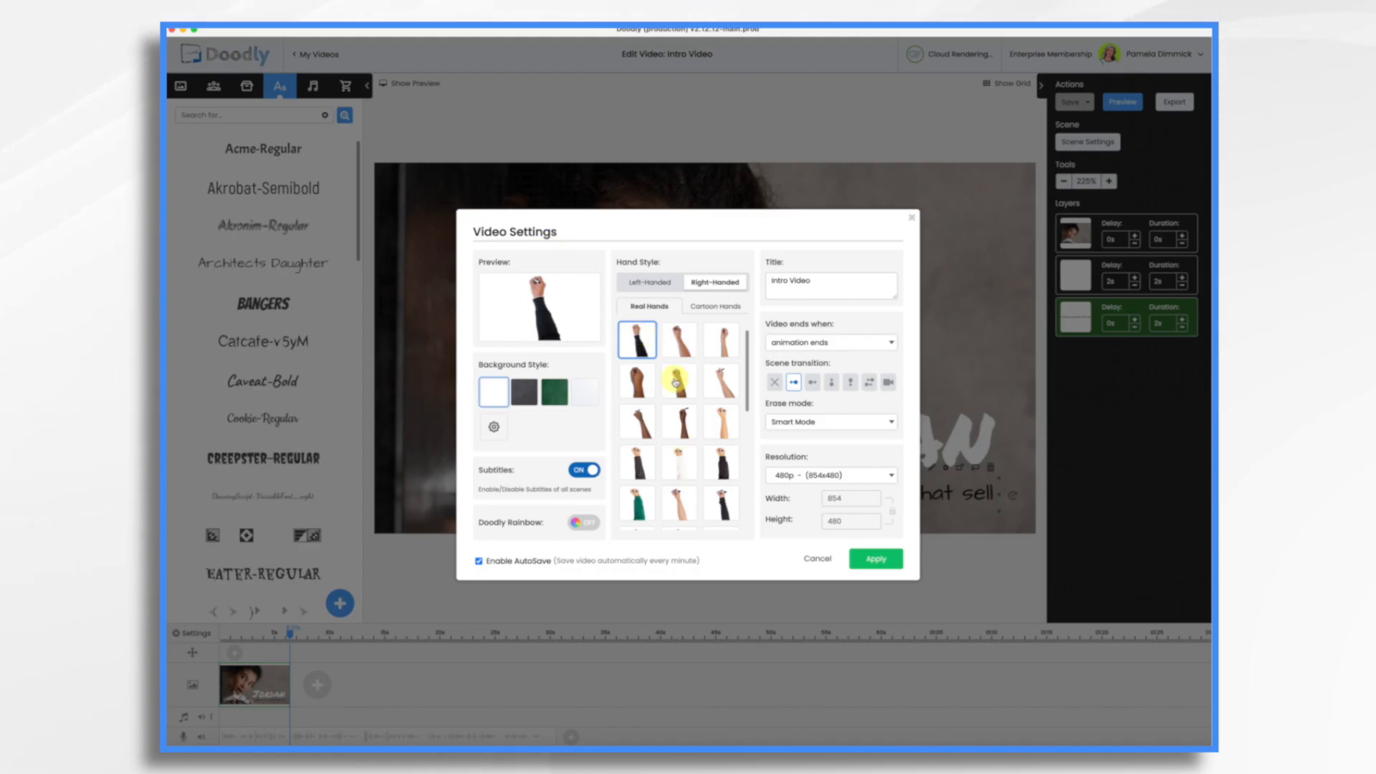
pyautogui.click(684, 430)
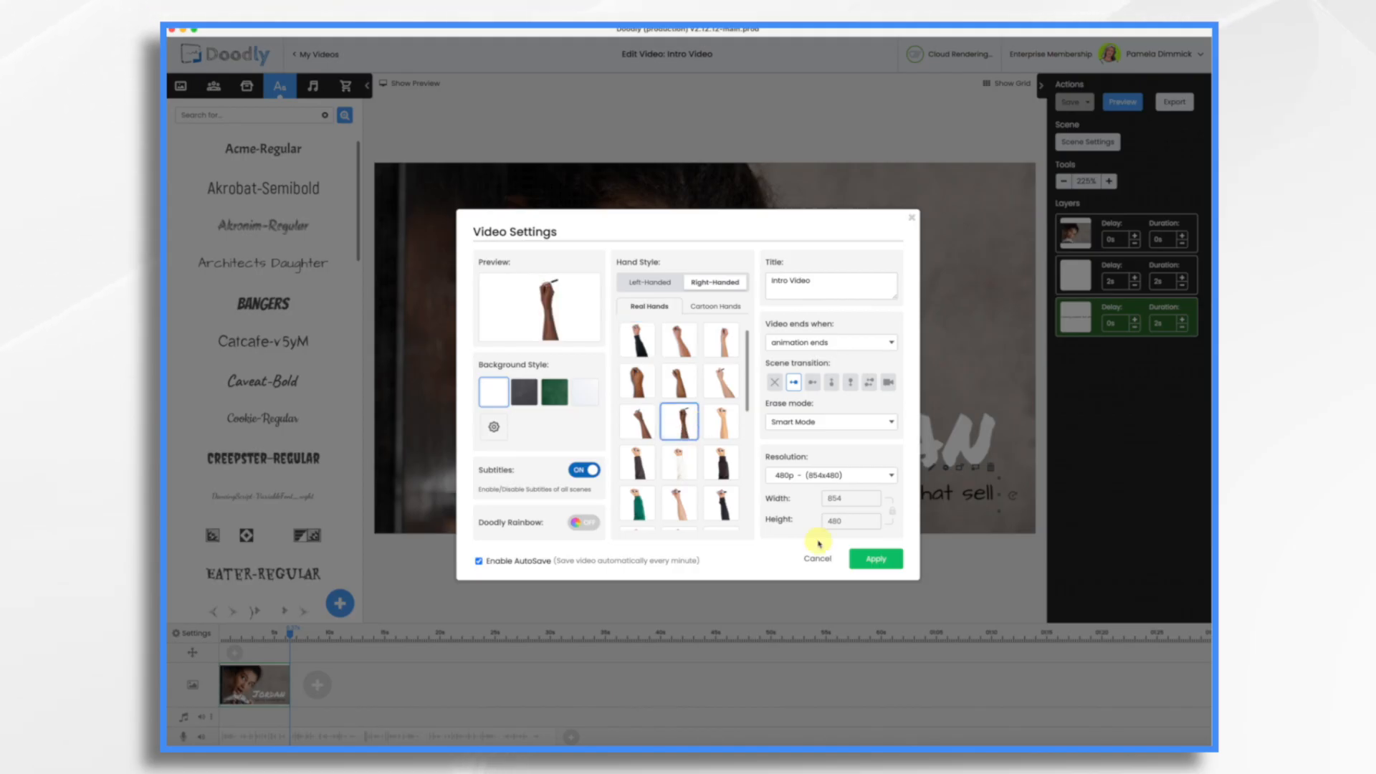
pyautogui.scroll(-2, 704, 479)
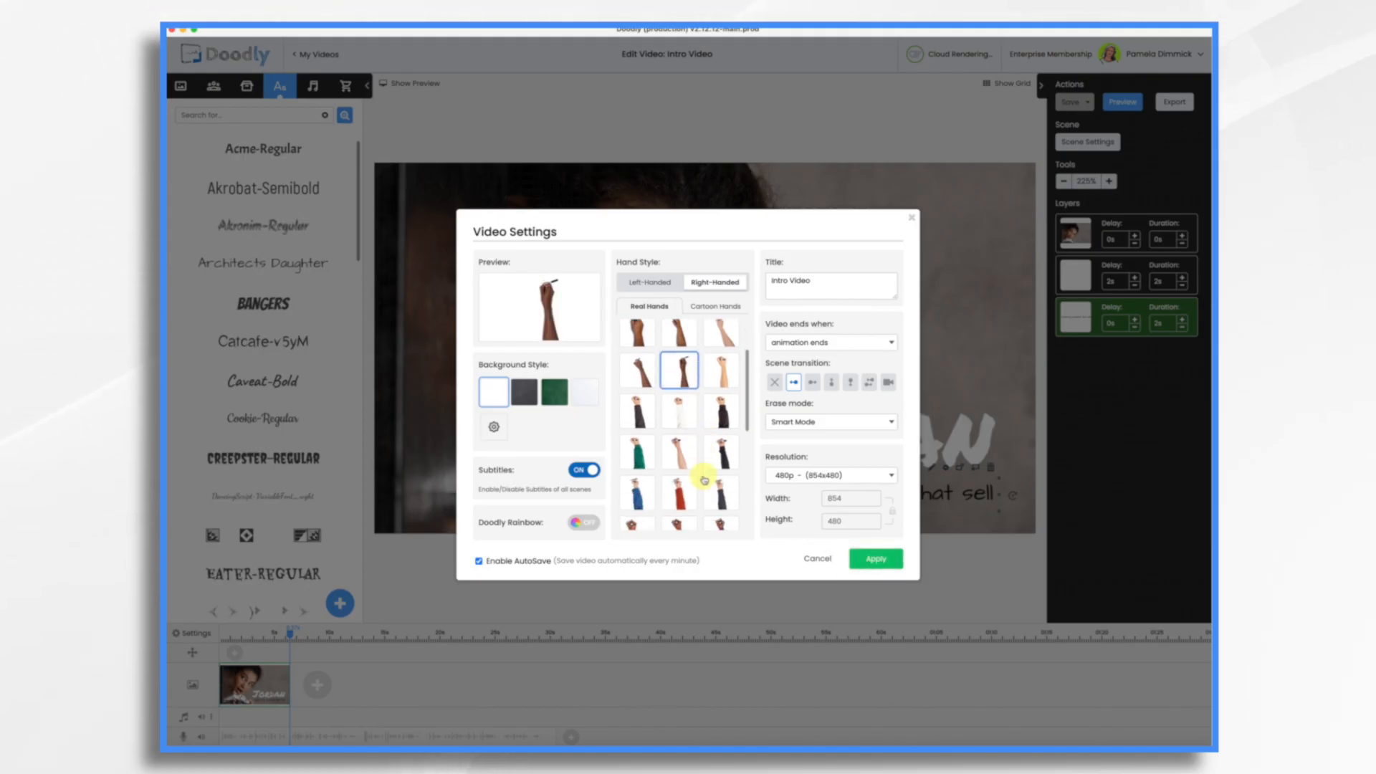
pyautogui.scroll(-3, 702, 466)
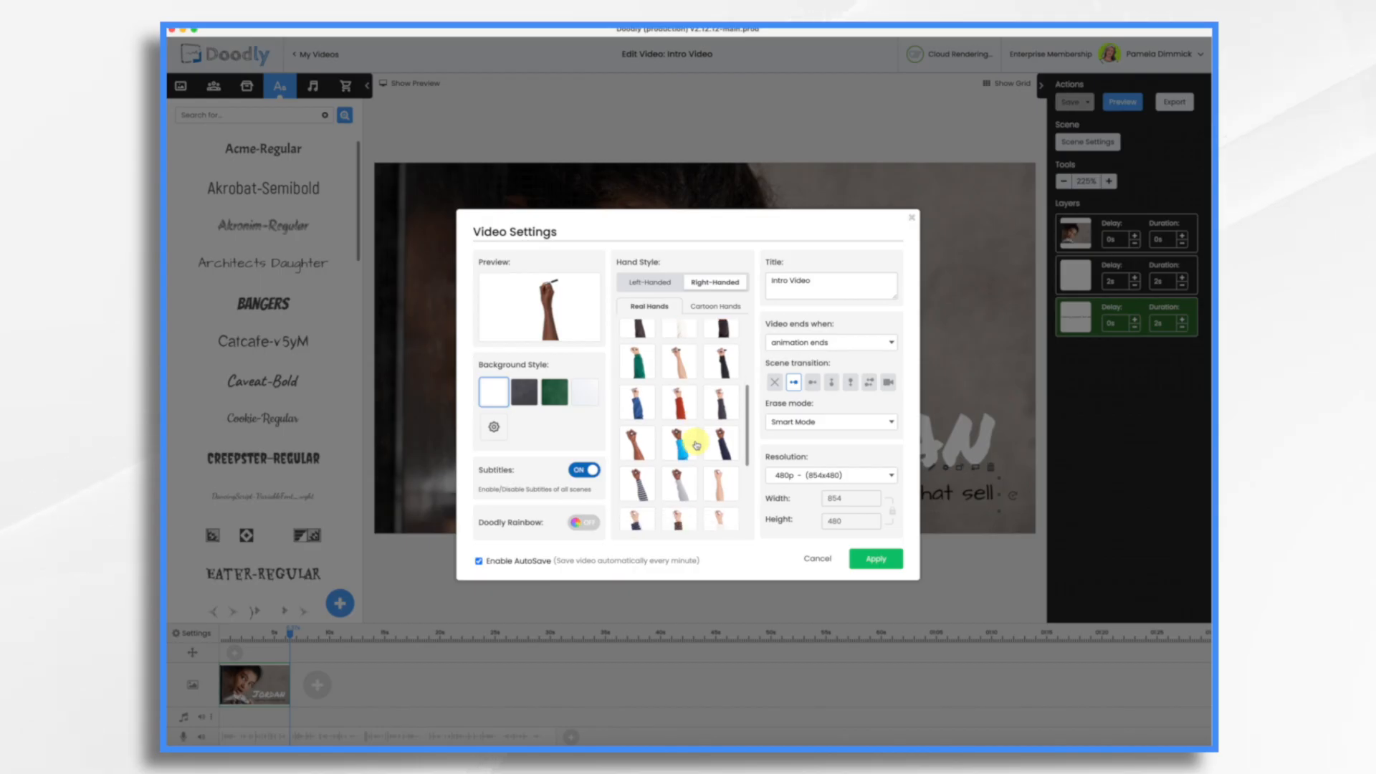
pyautogui.scroll(-1, 695, 445)
pyautogui.click(637, 463)
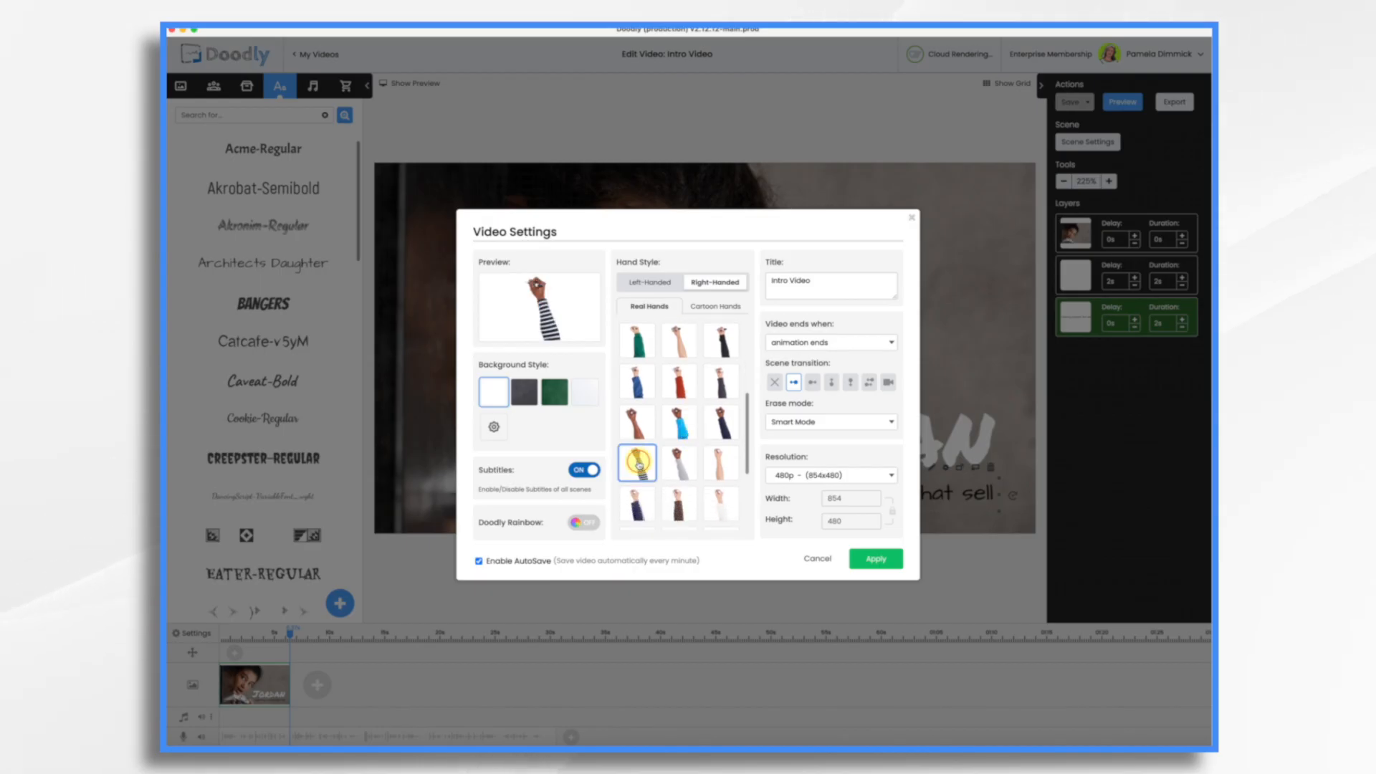
pyautogui.click(876, 556)
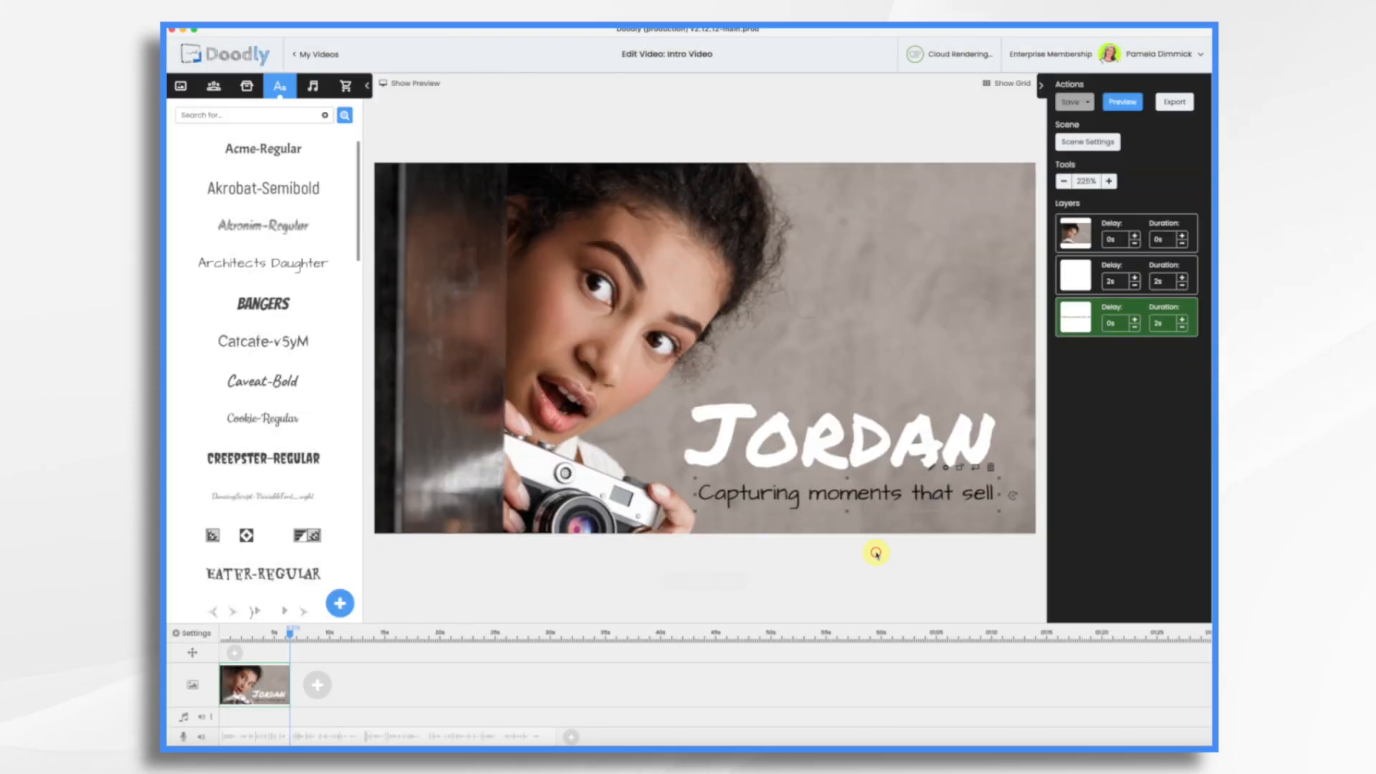
pyautogui.click(1122, 101)
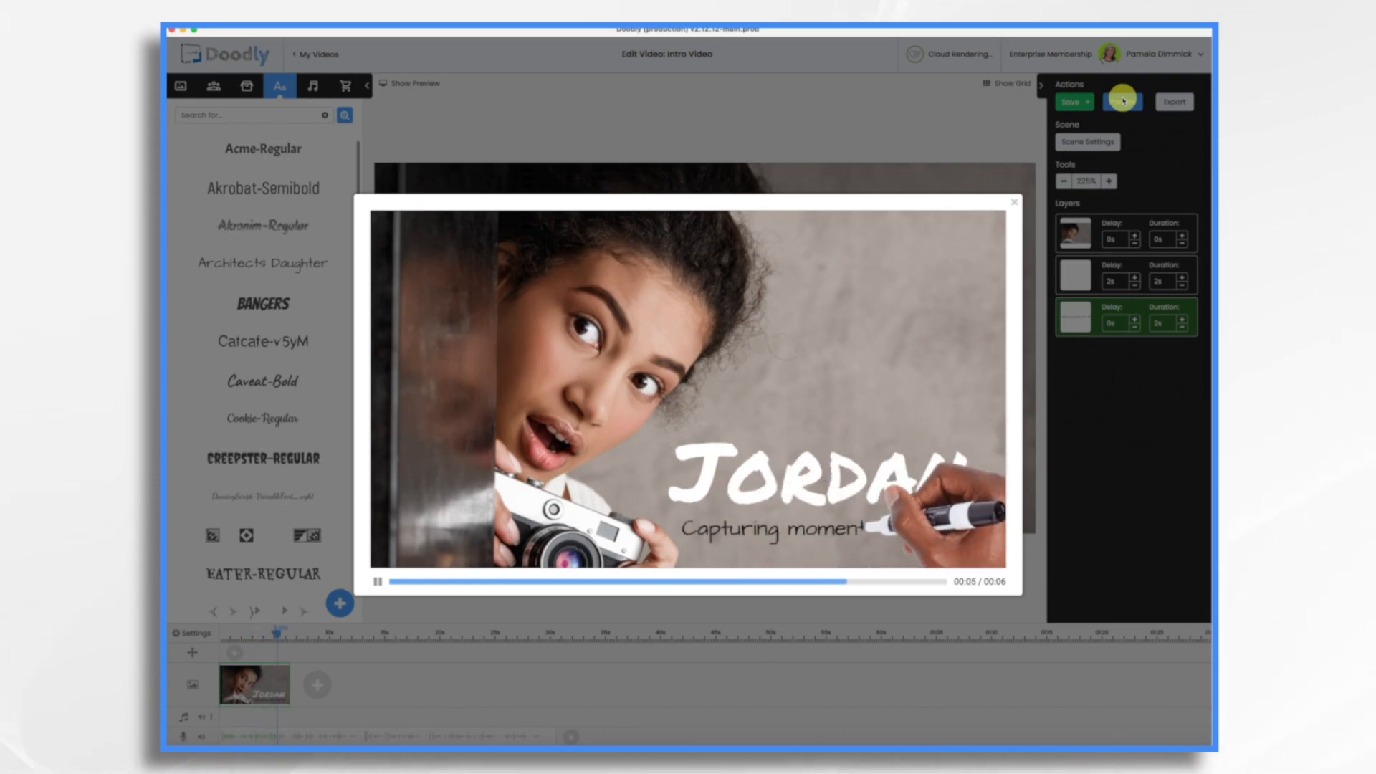
pyautogui.click(1015, 203)
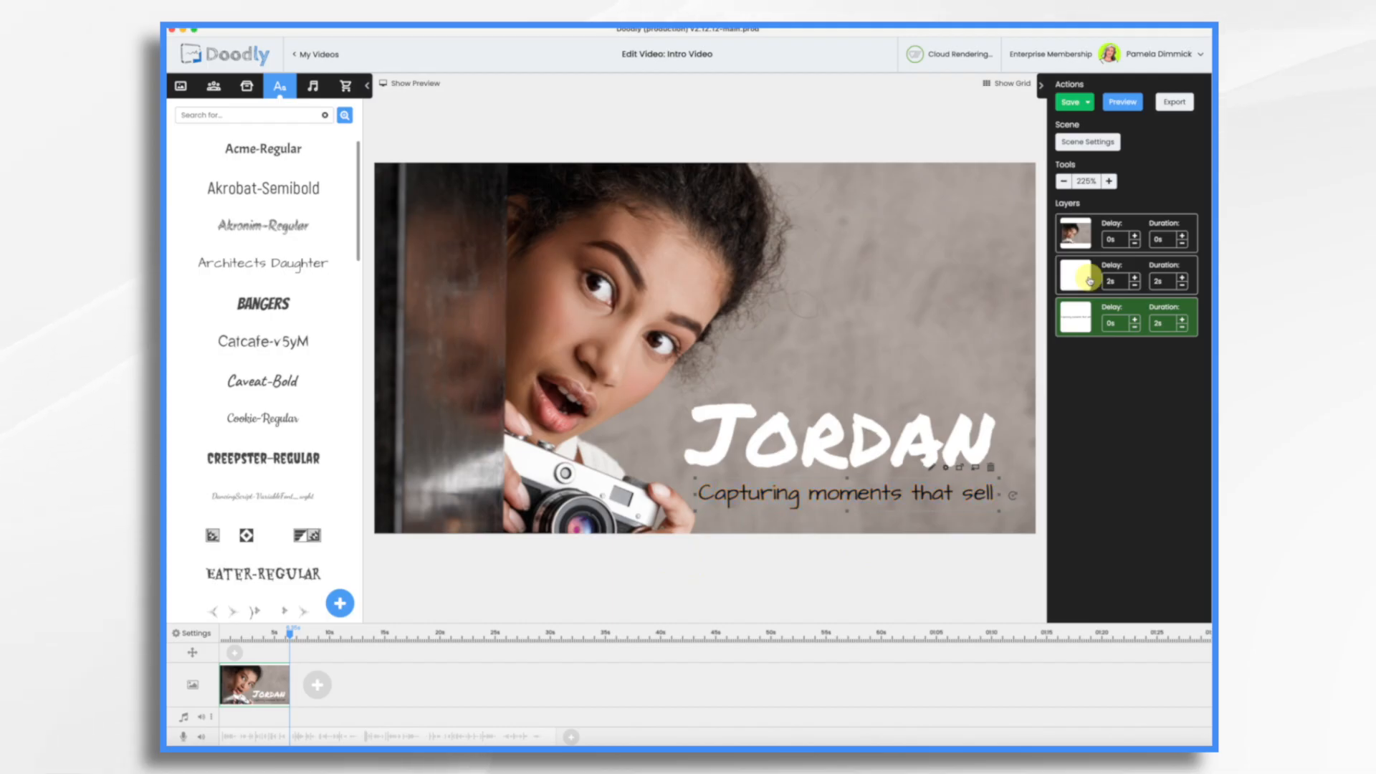
# Set the scene's extra time to 1 s and add a new blank scene after it
pyautogui.click(1087, 141)
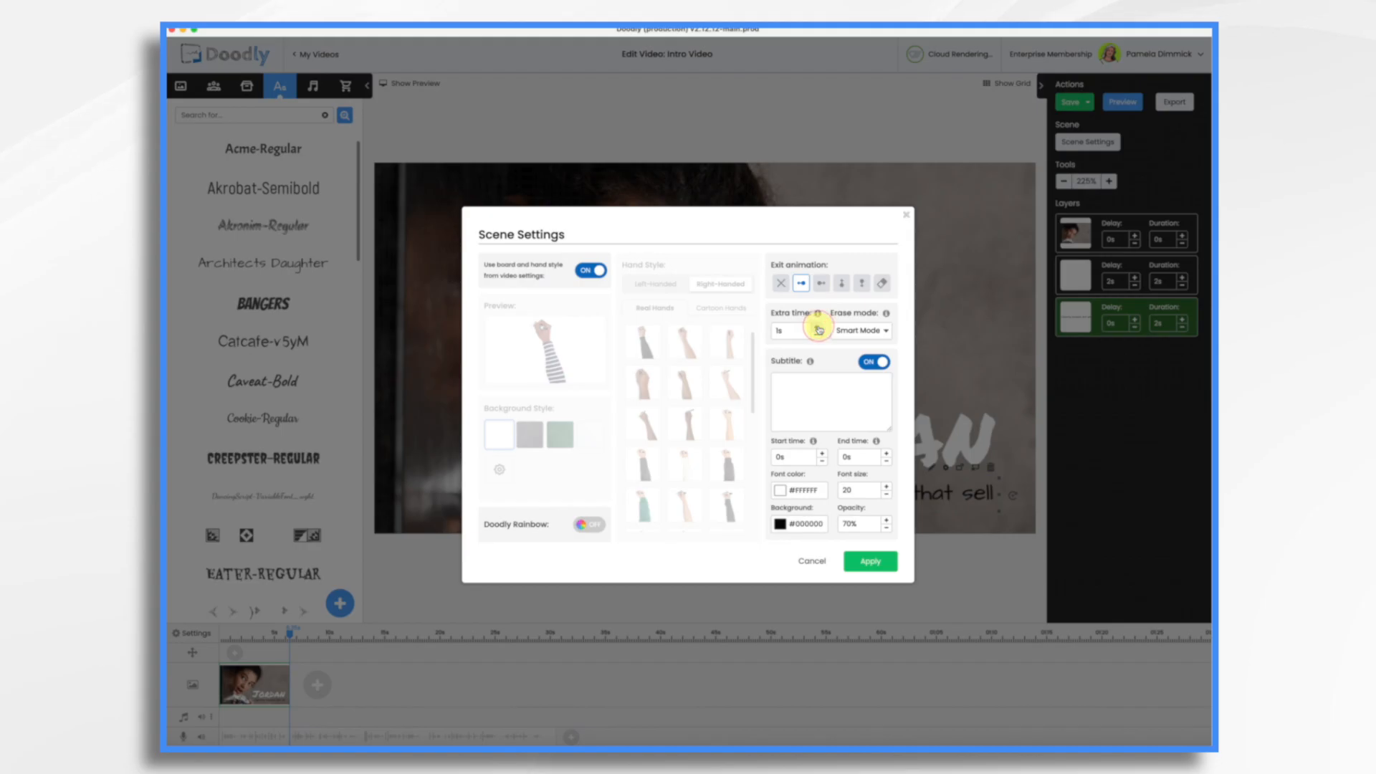
pyautogui.click(870, 561)
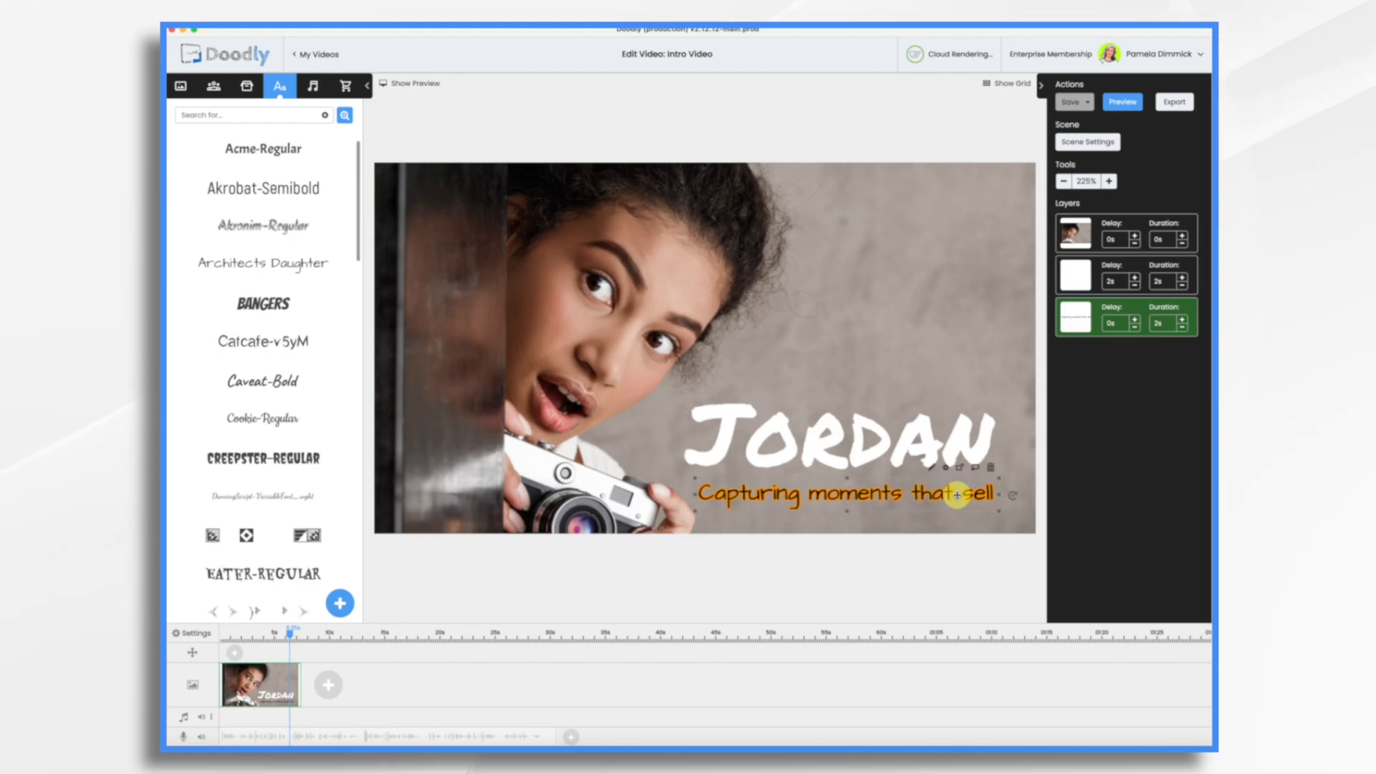
pyautogui.click(329, 685)
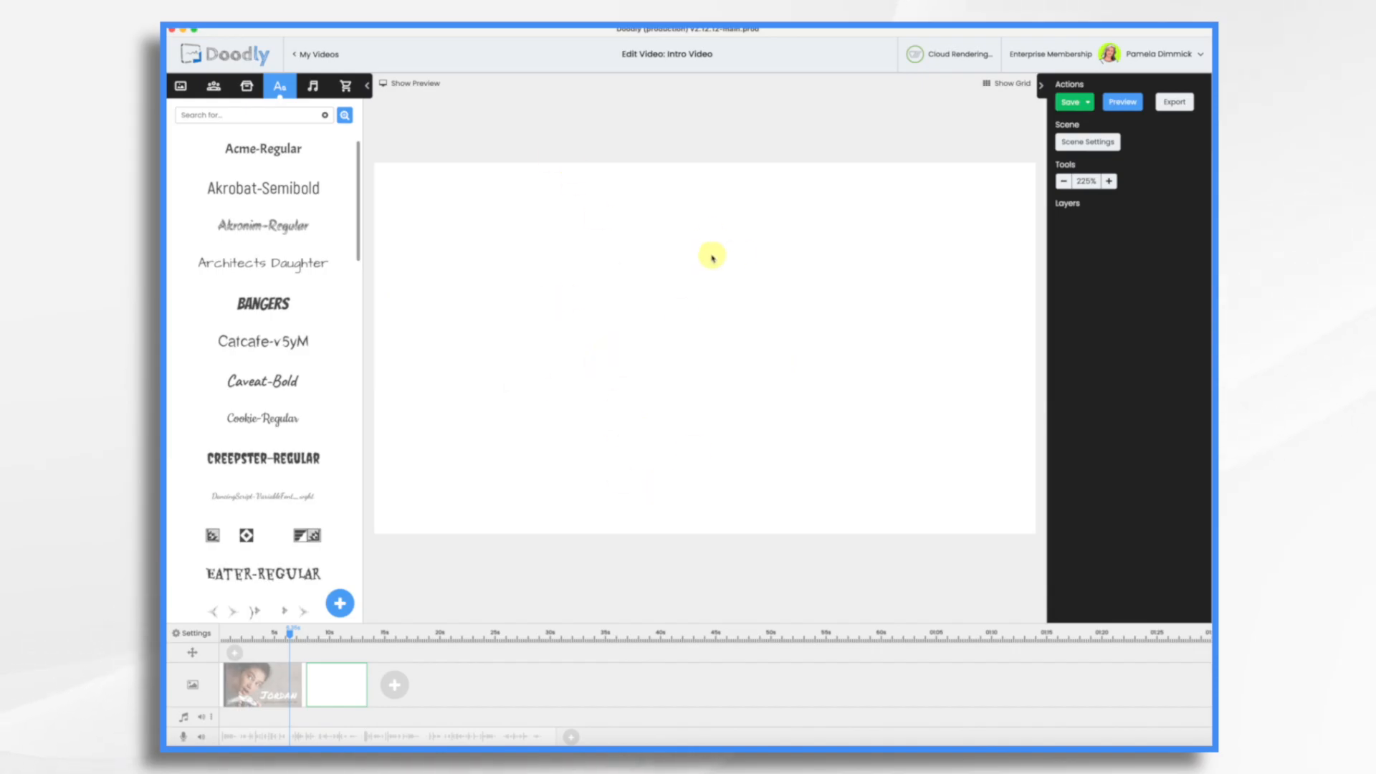
# Import the four image files Food graphic, beauty, photo collage and swatch as new props
pyautogui.click(247, 86)
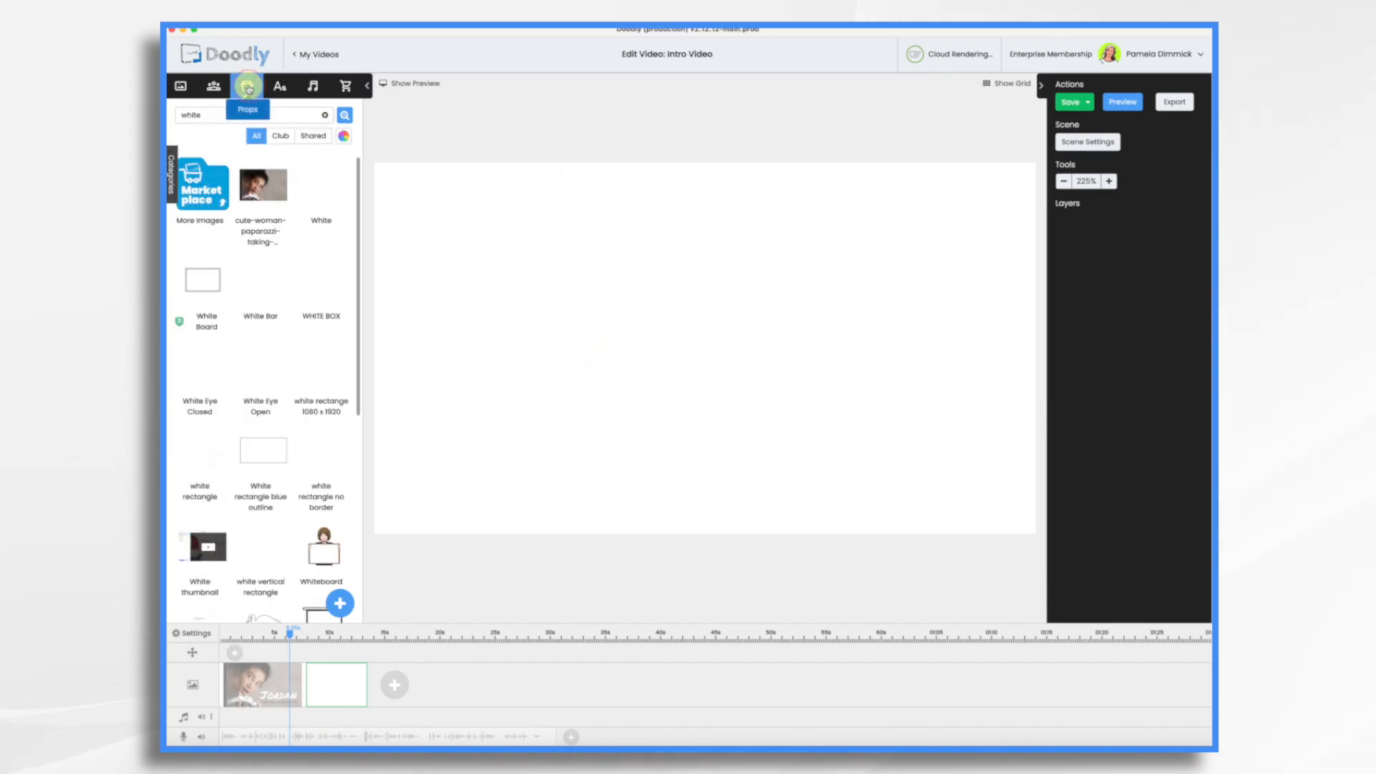
pyautogui.click(341, 607)
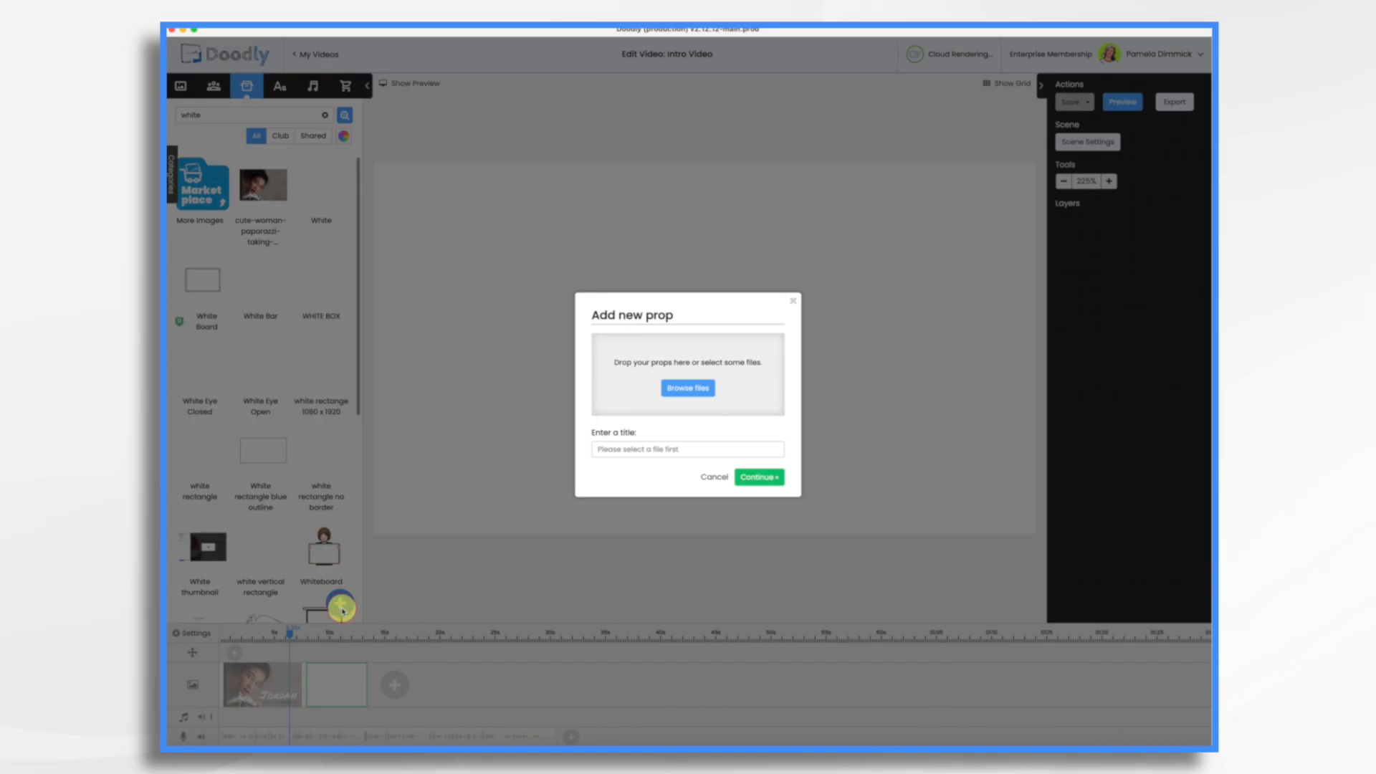
pyautogui.press('super+Tab')
pyautogui.moveTo(694, 224)
pyautogui.mouseDown()
pyautogui.moveTo(620, 234)
pyautogui.moveTo(634, 375)
pyautogui.moveTo(698, 380)
pyautogui.mouseUp()
pyautogui.press('super+Tab')
pyautogui.click(760, 511)
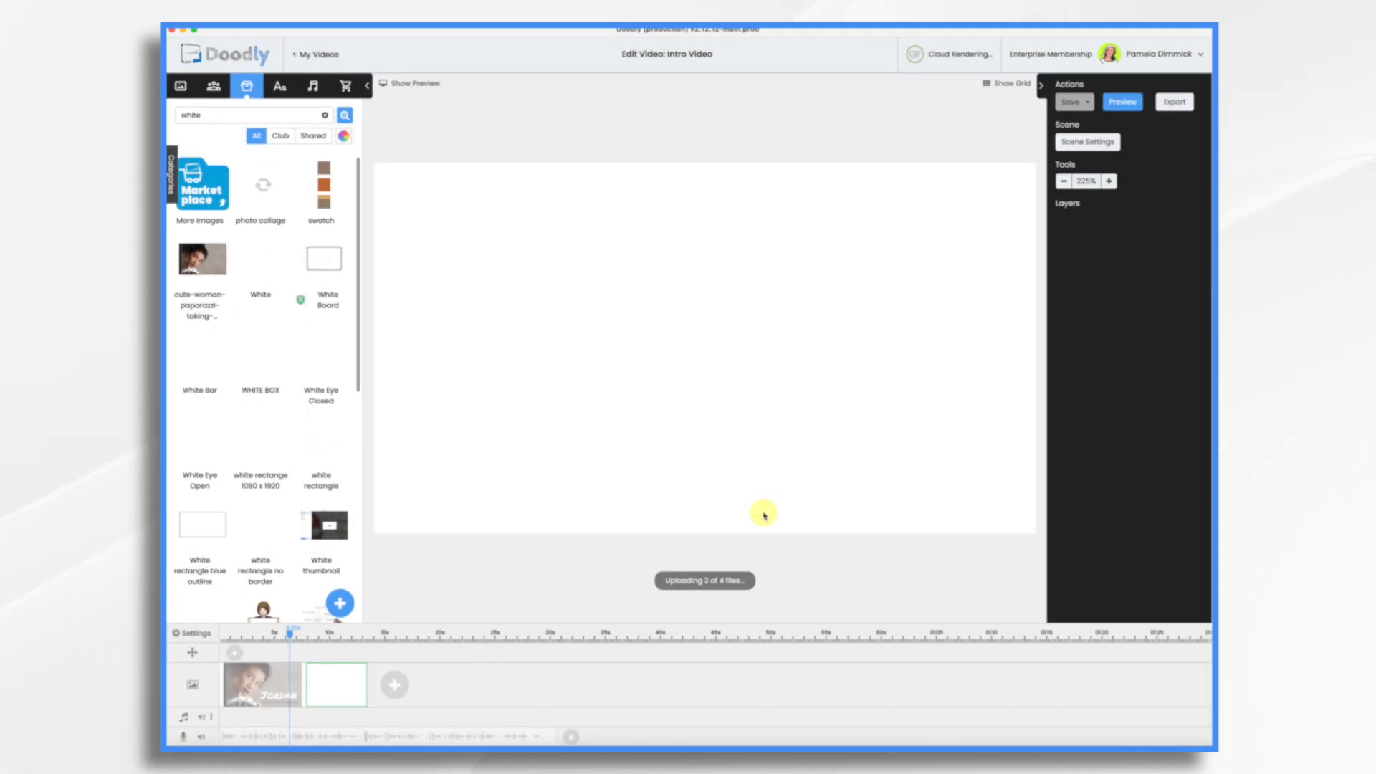
# Place the photo collage prop in the blank scene and enlarge it to nearly fill the canvas width
pyautogui.moveTo(202, 258); pyautogui.dragTo(546, 230)
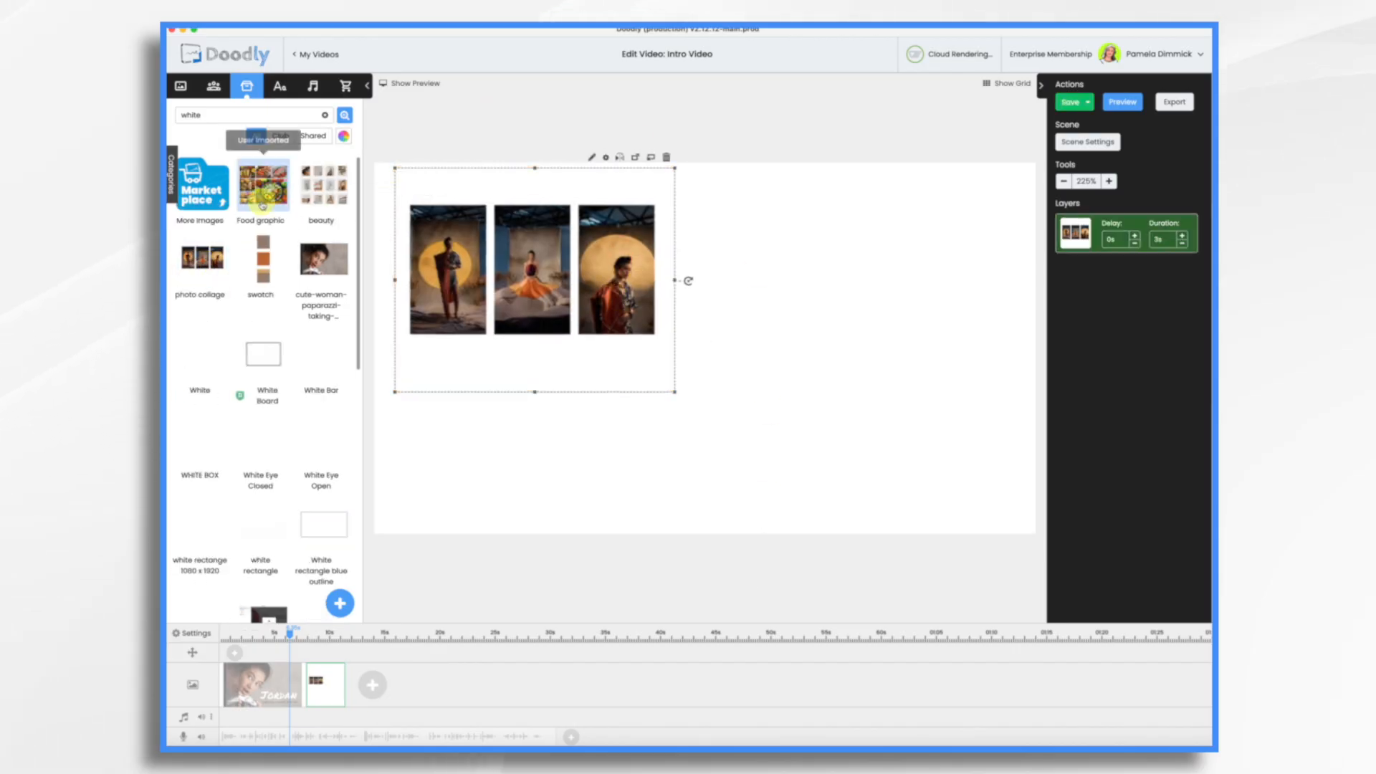
pyautogui.moveTo(261, 204); pyautogui.dragTo(795, 258)
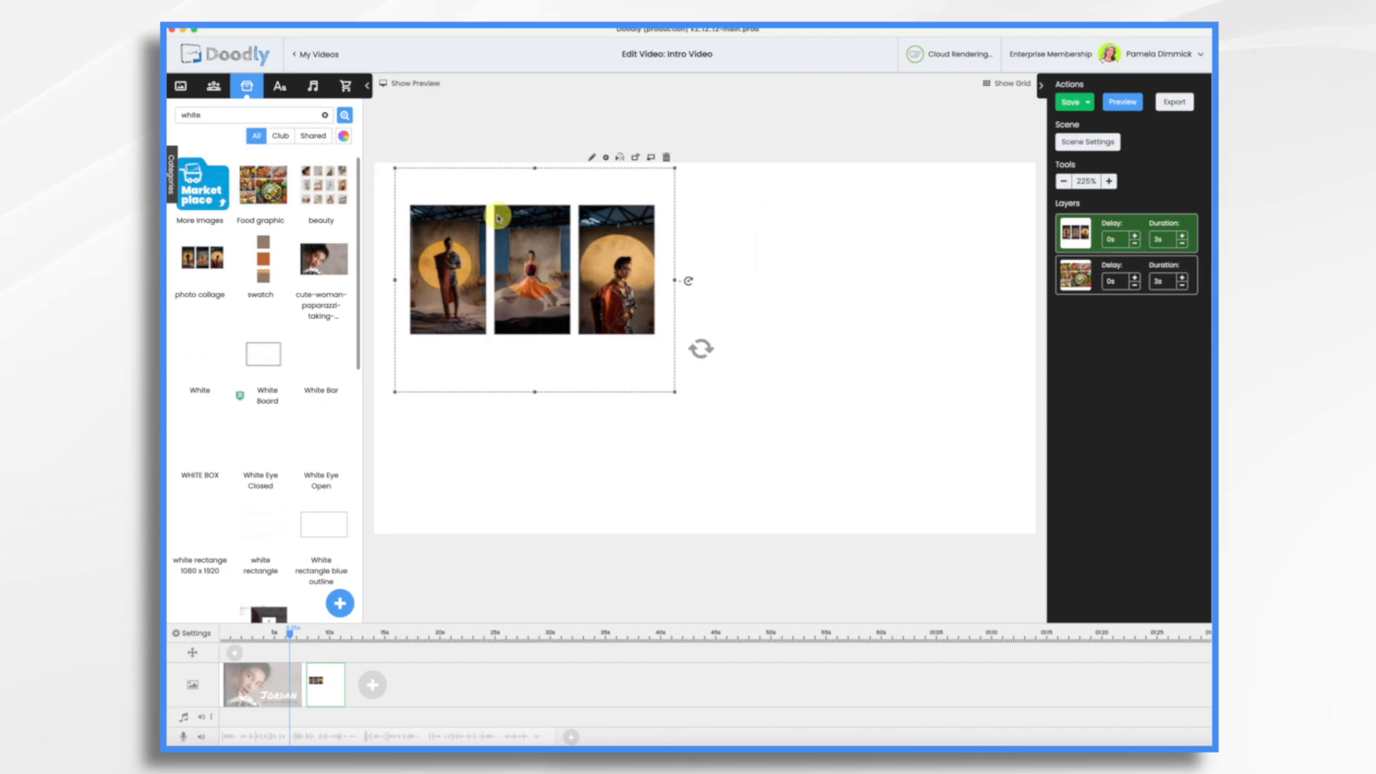
pyautogui.moveTo(432, 224); pyautogui.dragTo(1021, 461)
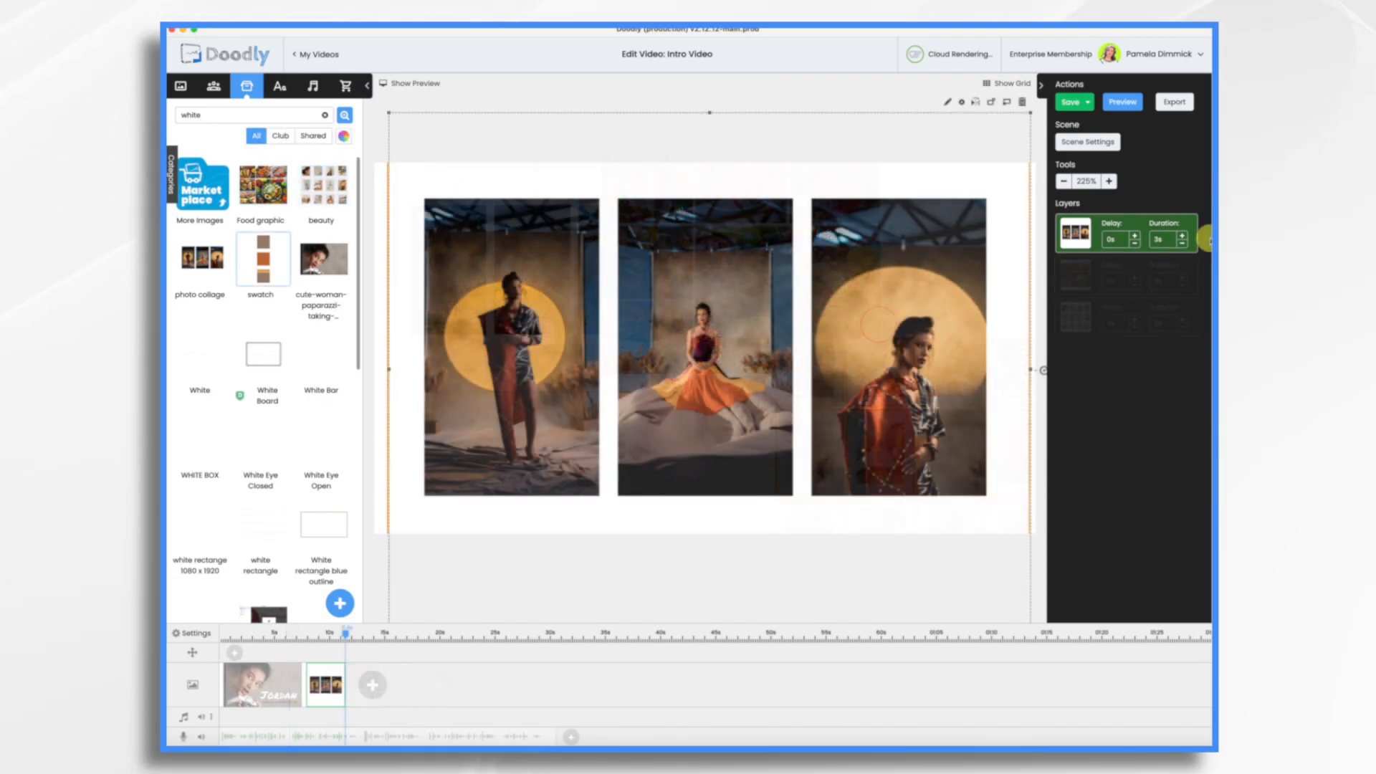
# Set the photo collage's duration to 0.5 s and save its reveal mode as Fade
pyautogui.click(1184, 245)
pyautogui.click(1184, 246)
pyautogui.click(1184, 245)
pyautogui.click(1183, 245)
pyautogui.click(1183, 245)
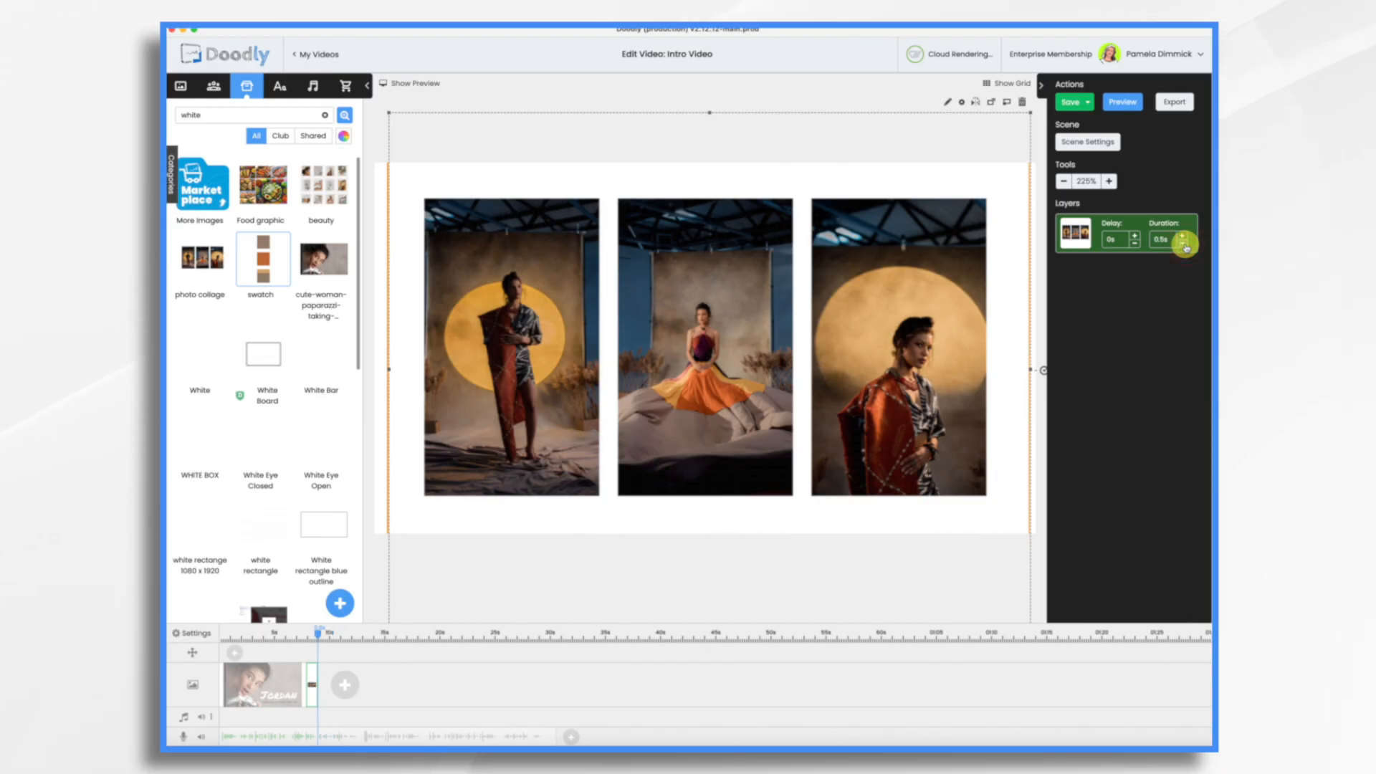
pyautogui.click(946, 105)
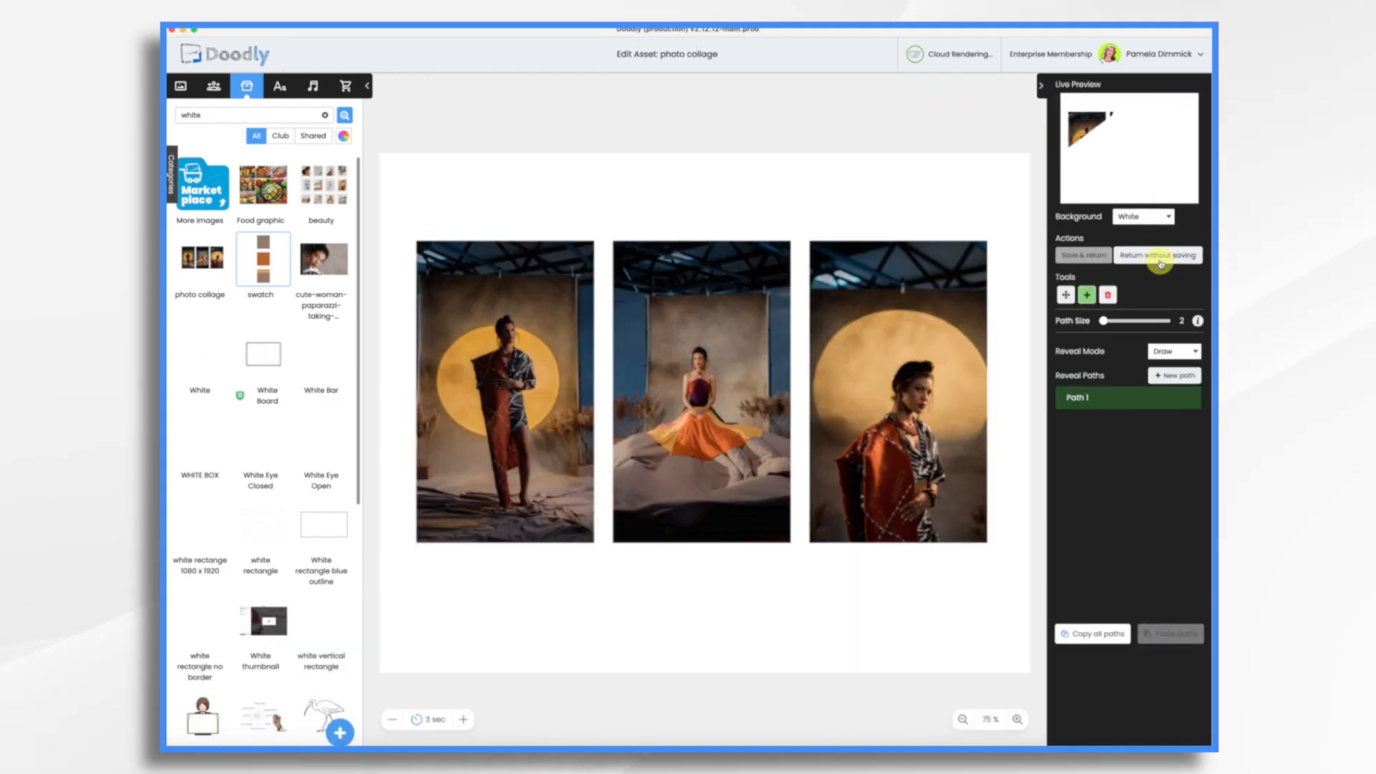
pyautogui.click(1174, 351)
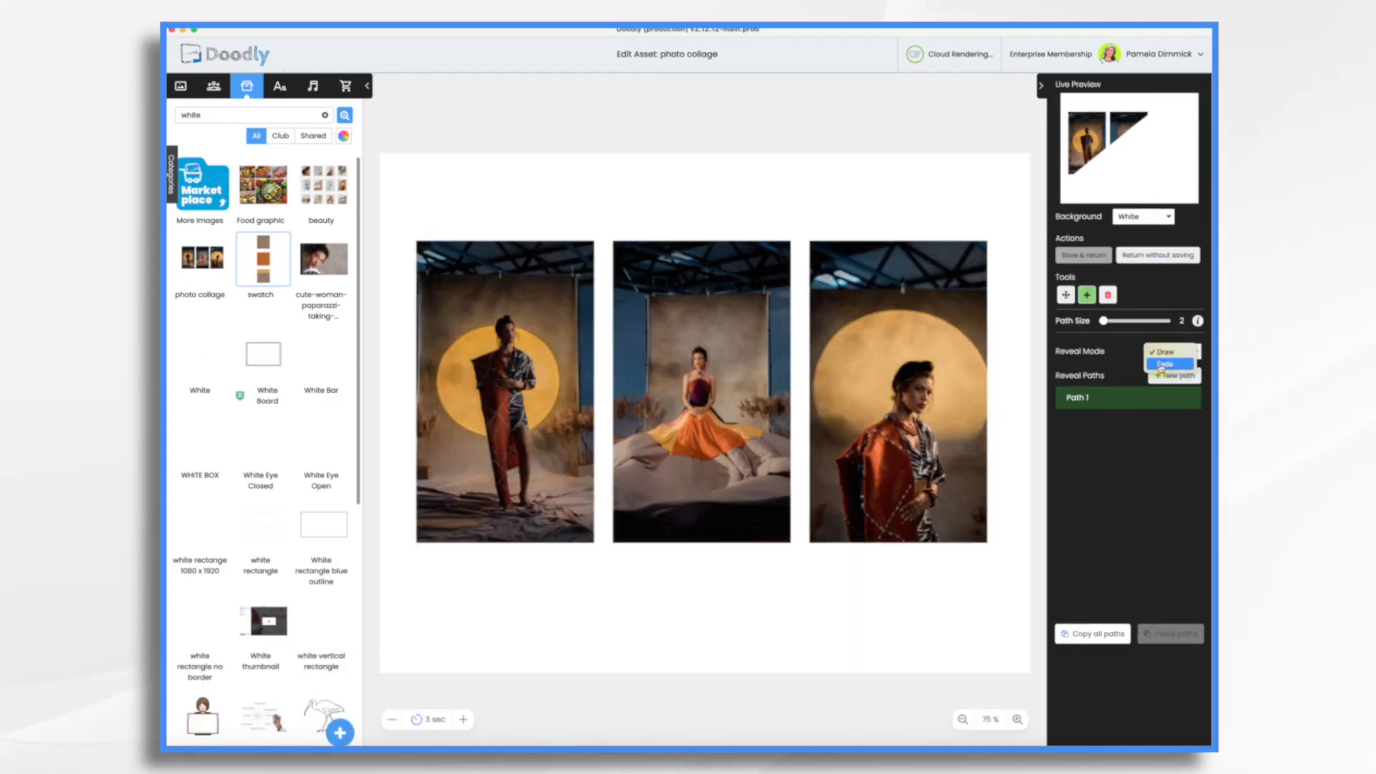
pyautogui.click(1168, 365)
pyautogui.click(1087, 256)
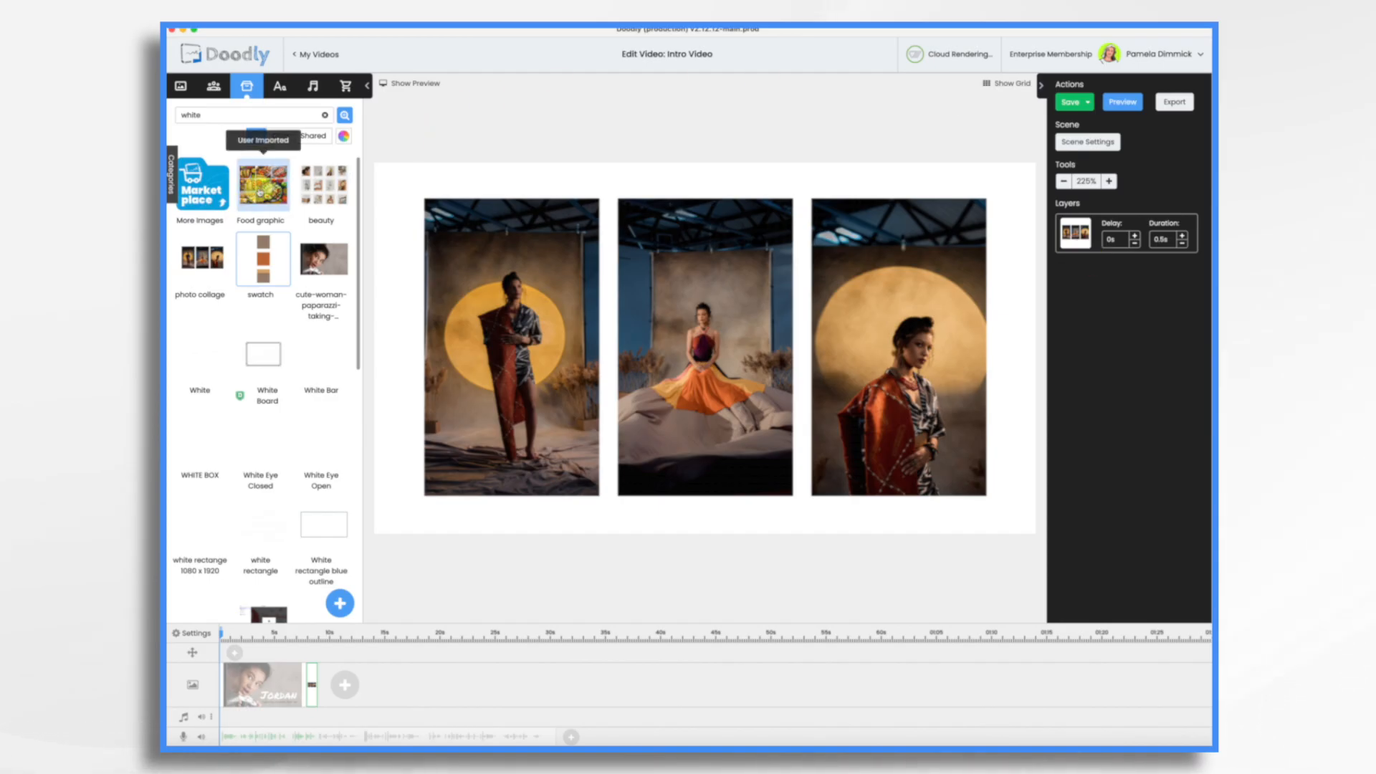
# Add the Food graphic as an additional image over the collage and scale it to cover the whole canvas
pyautogui.moveTo(263, 179); pyautogui.dragTo(644, 301)
pyautogui.click(674, 408)
pyautogui.moveTo(651, 378); pyautogui.dragTo(996, 575)
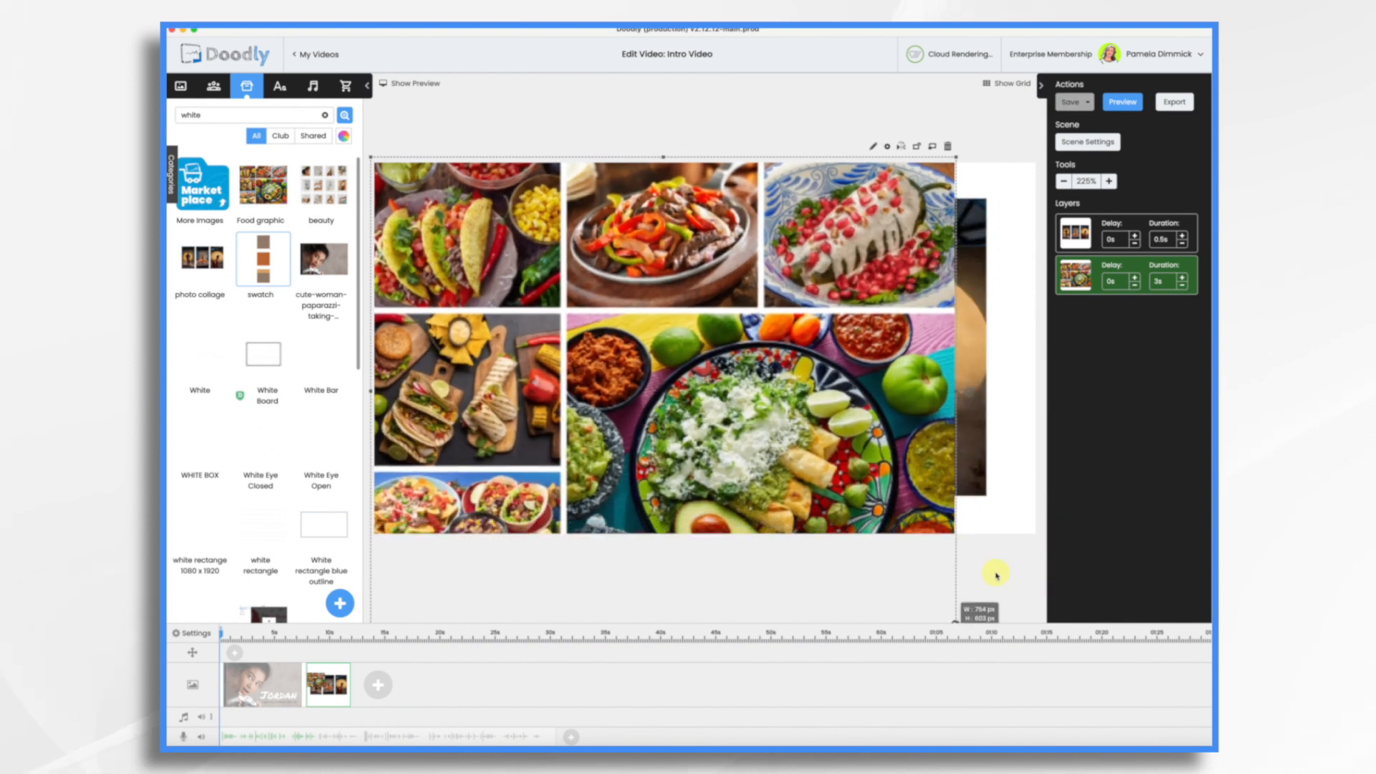
pyautogui.moveTo(955, 391); pyautogui.dragTo(1045, 392)
pyautogui.moveTo(870, 380); pyautogui.dragTo(869, 340)
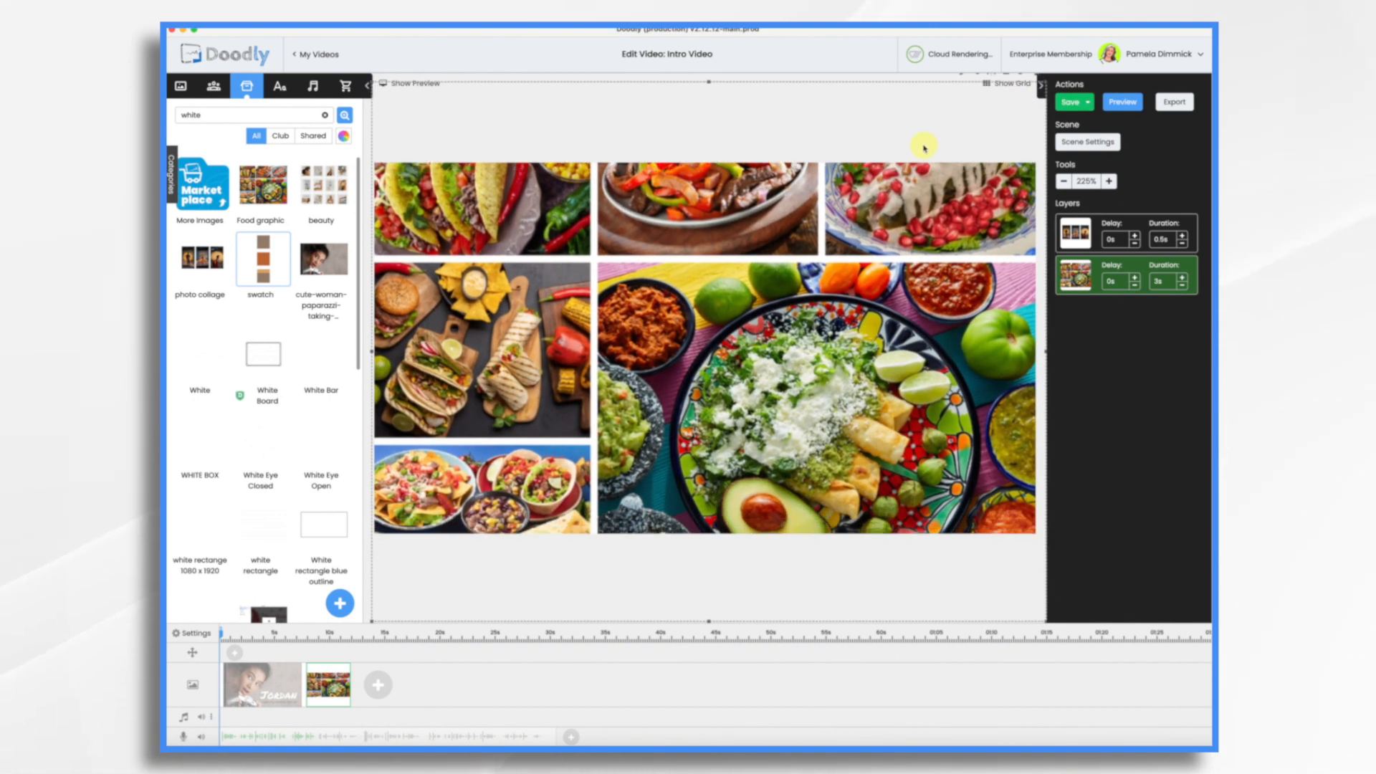
# Change the Food graphic's reveal mode to Fade and save the asset
pyautogui.click(1064, 181)
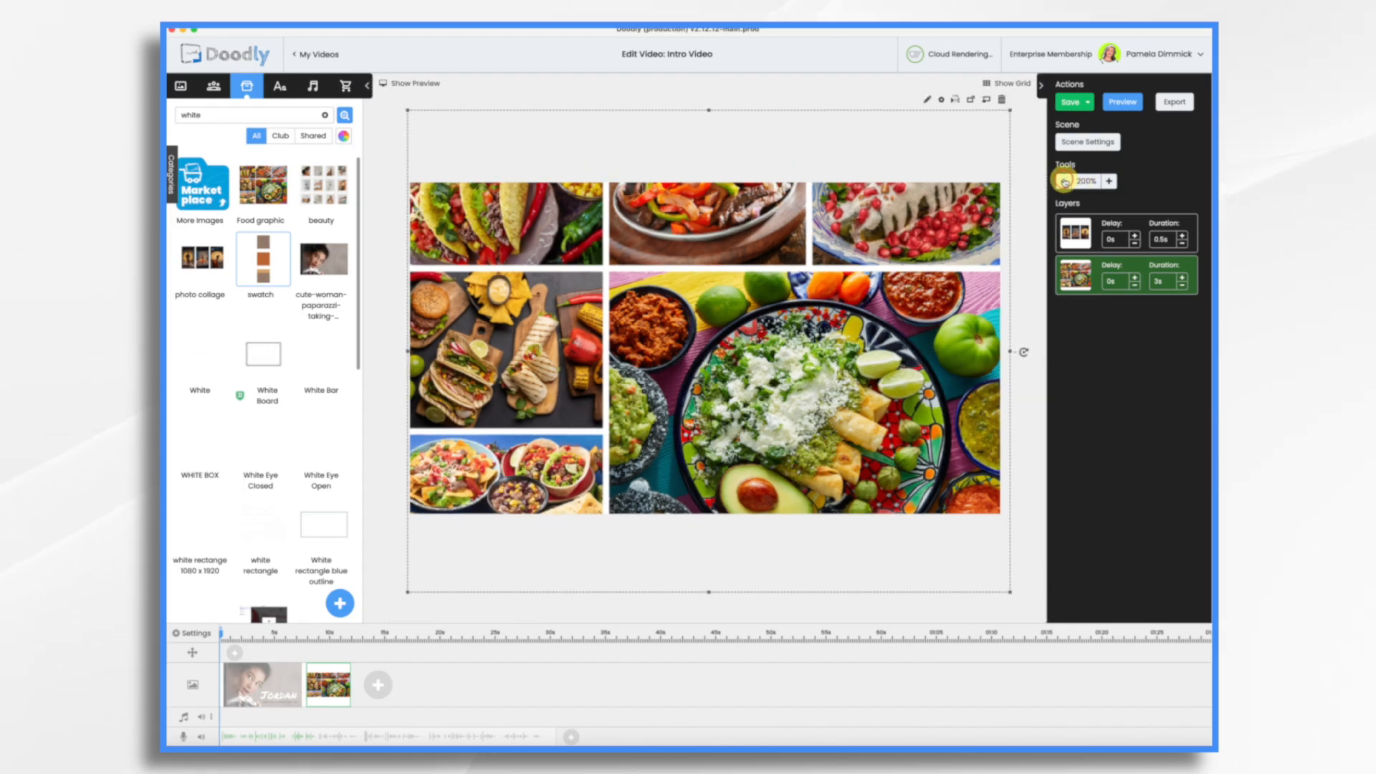
pyautogui.click(928, 100)
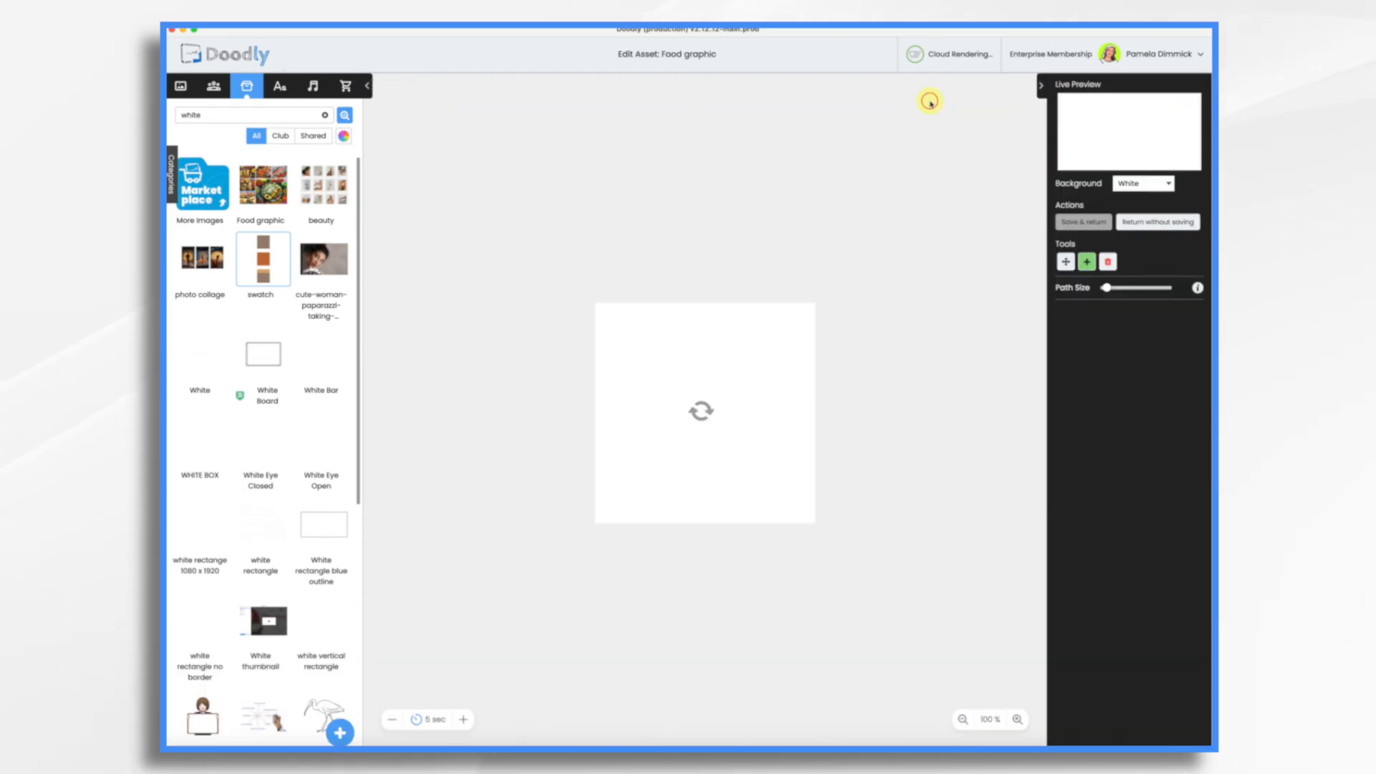
pyautogui.click(1173, 357)
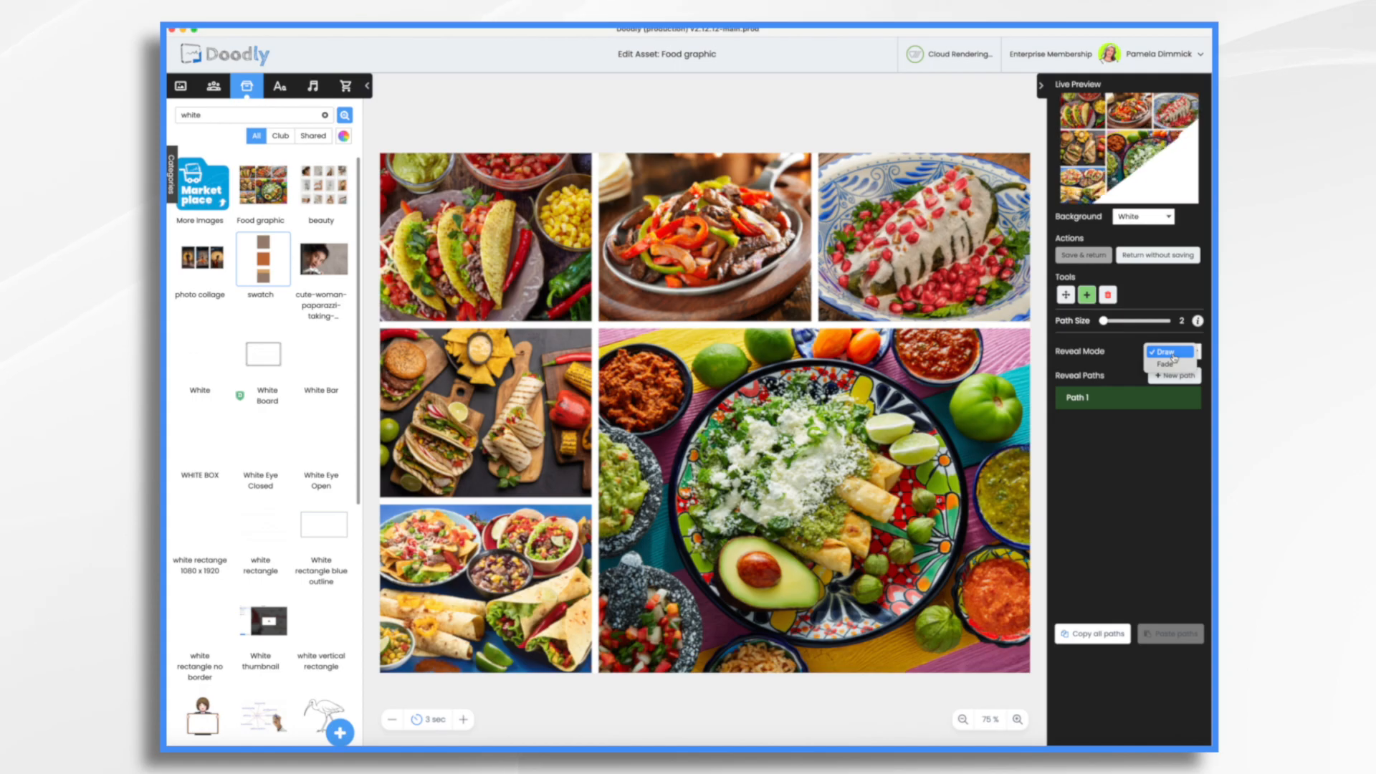
pyautogui.click(1168, 367)
pyautogui.click(1085, 255)
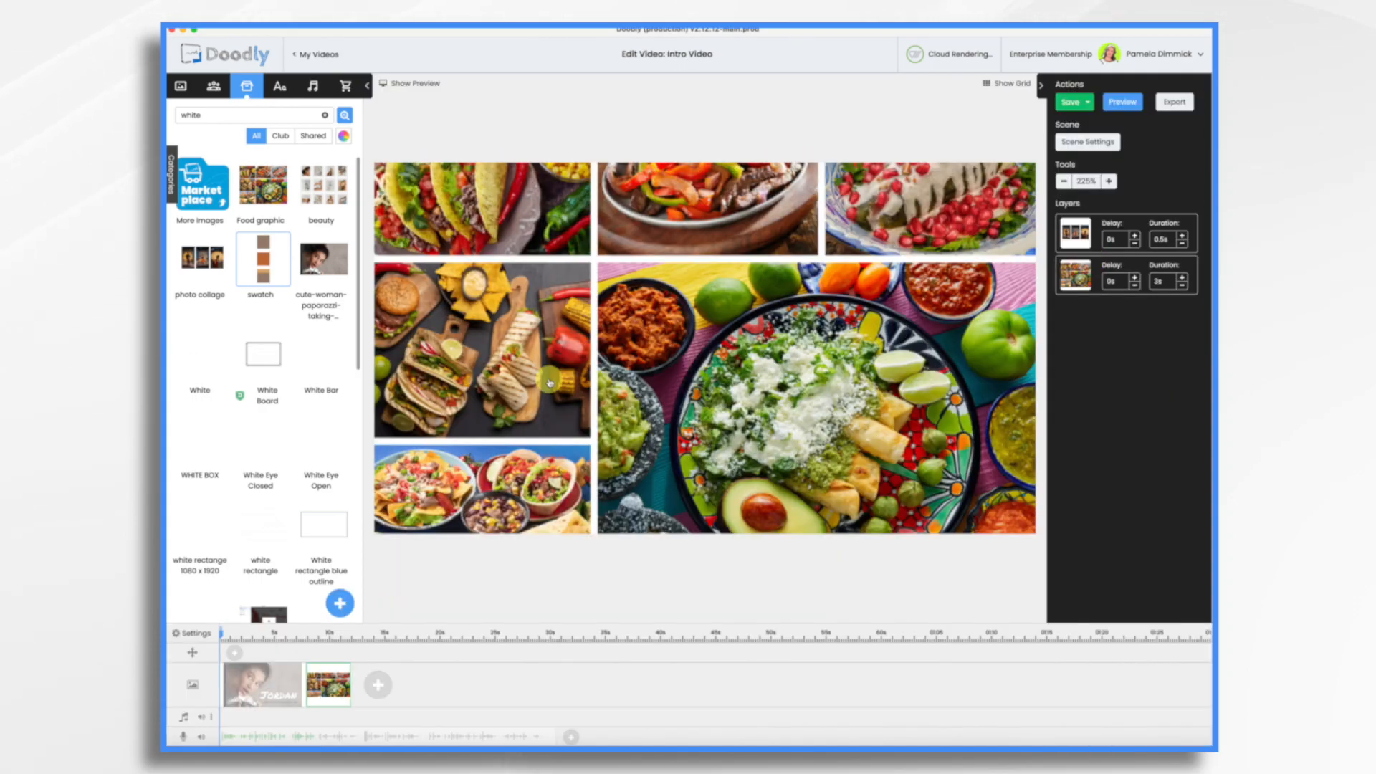
# Add the beauty graphic as an additional image on top, then enlarge and centre it on the canvas
pyautogui.click(327, 189)
pyautogui.moveTo(327, 190); pyautogui.dragTo(809, 307)
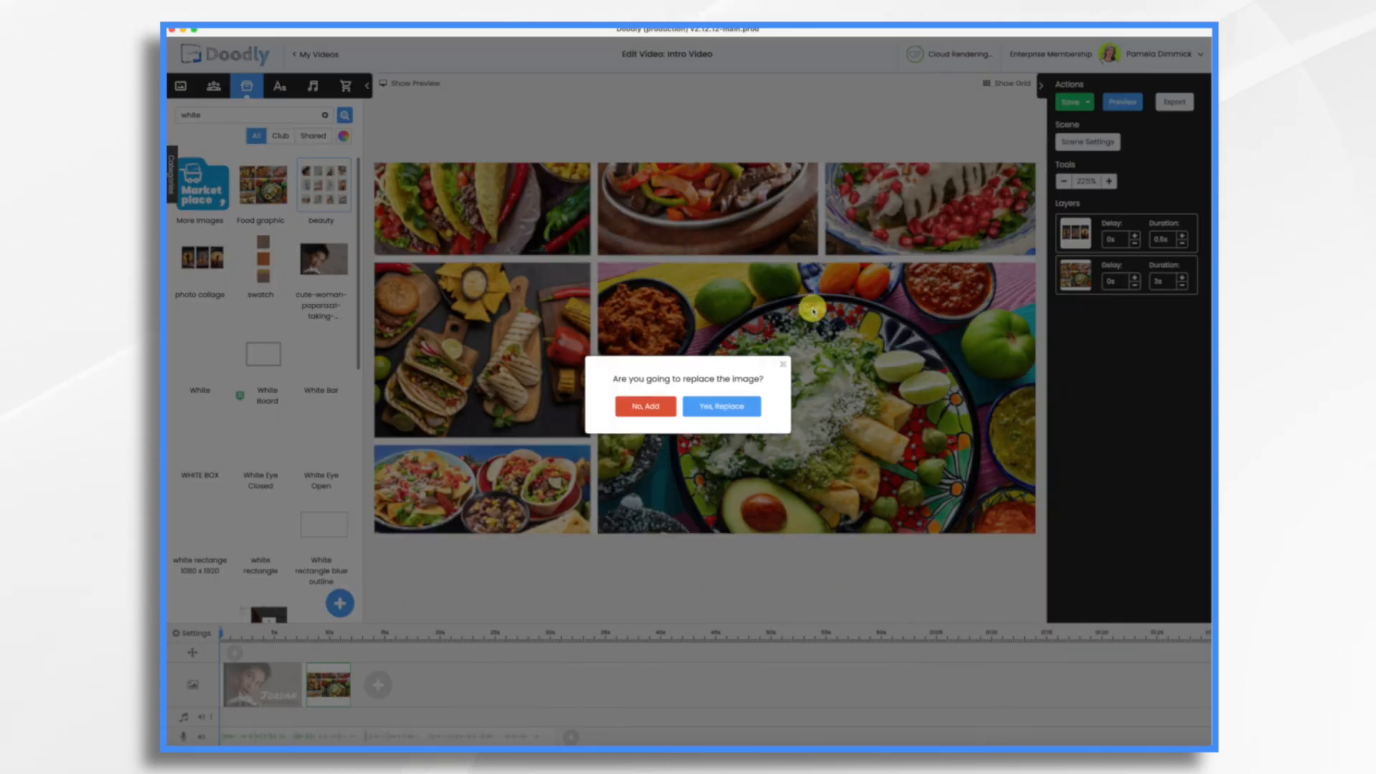
pyautogui.click(668, 407)
pyautogui.moveTo(692, 321); pyautogui.dragTo(482, 295)
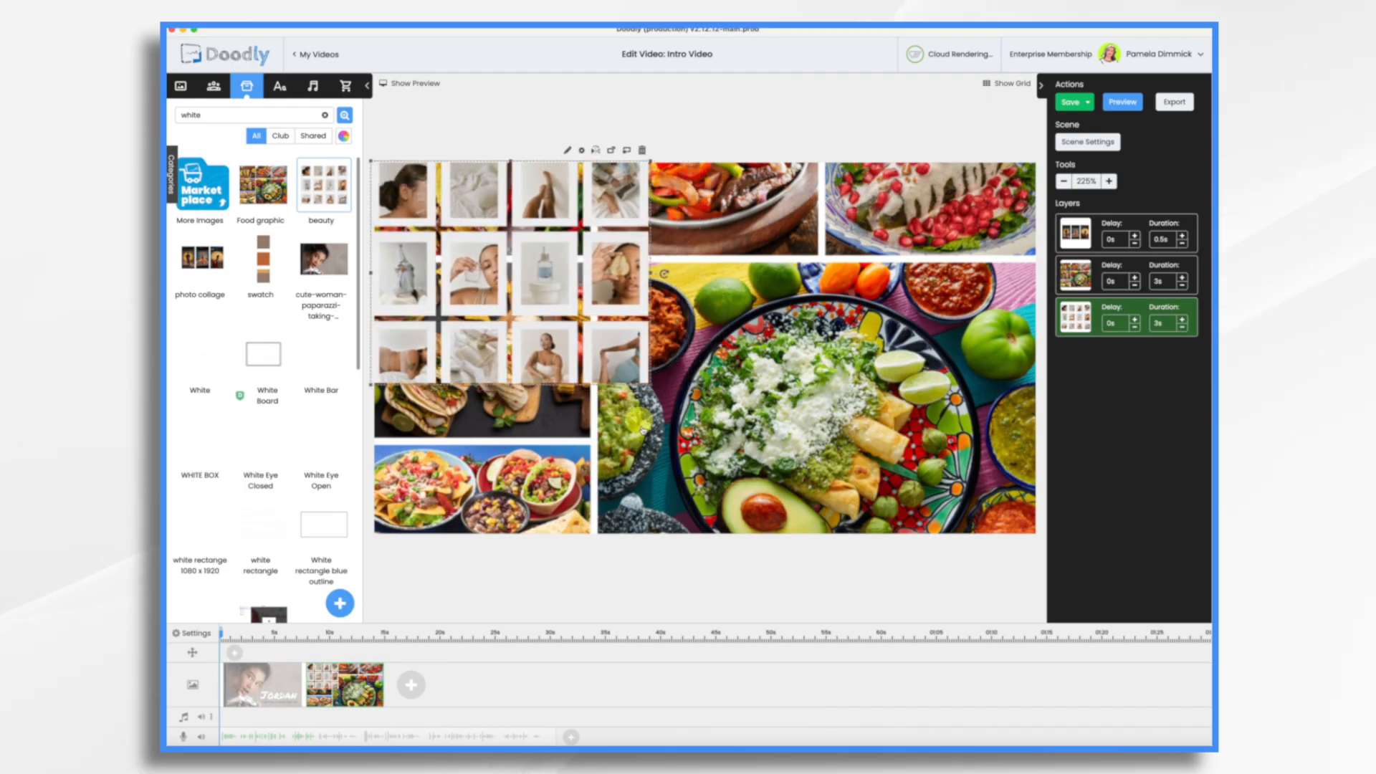
pyautogui.moveTo(651, 388); pyautogui.dragTo(1035, 556)
pyautogui.moveTo(717, 444); pyautogui.dragTo(755, 405)
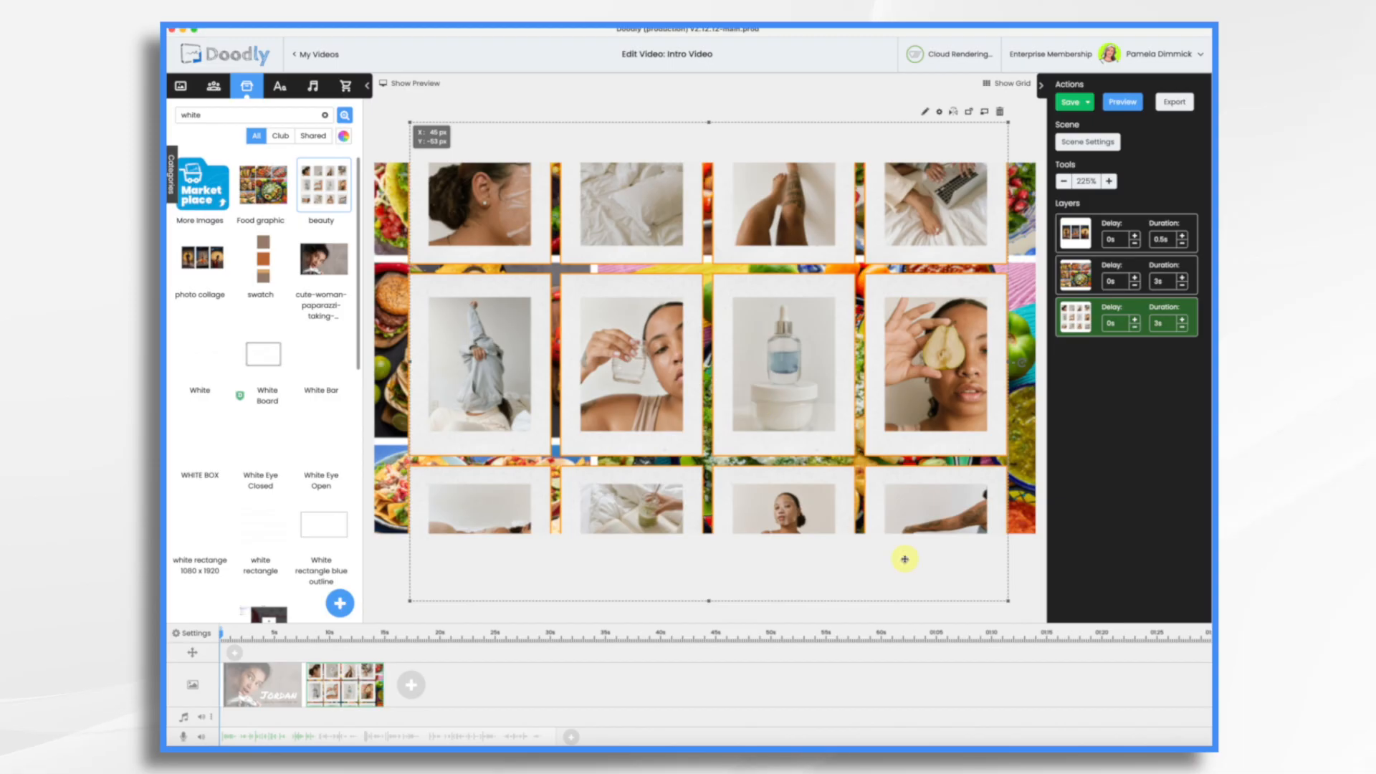
# Set both the duration and the delay of the food and beauty graphics to 0.5 s
pyautogui.click(1183, 328)
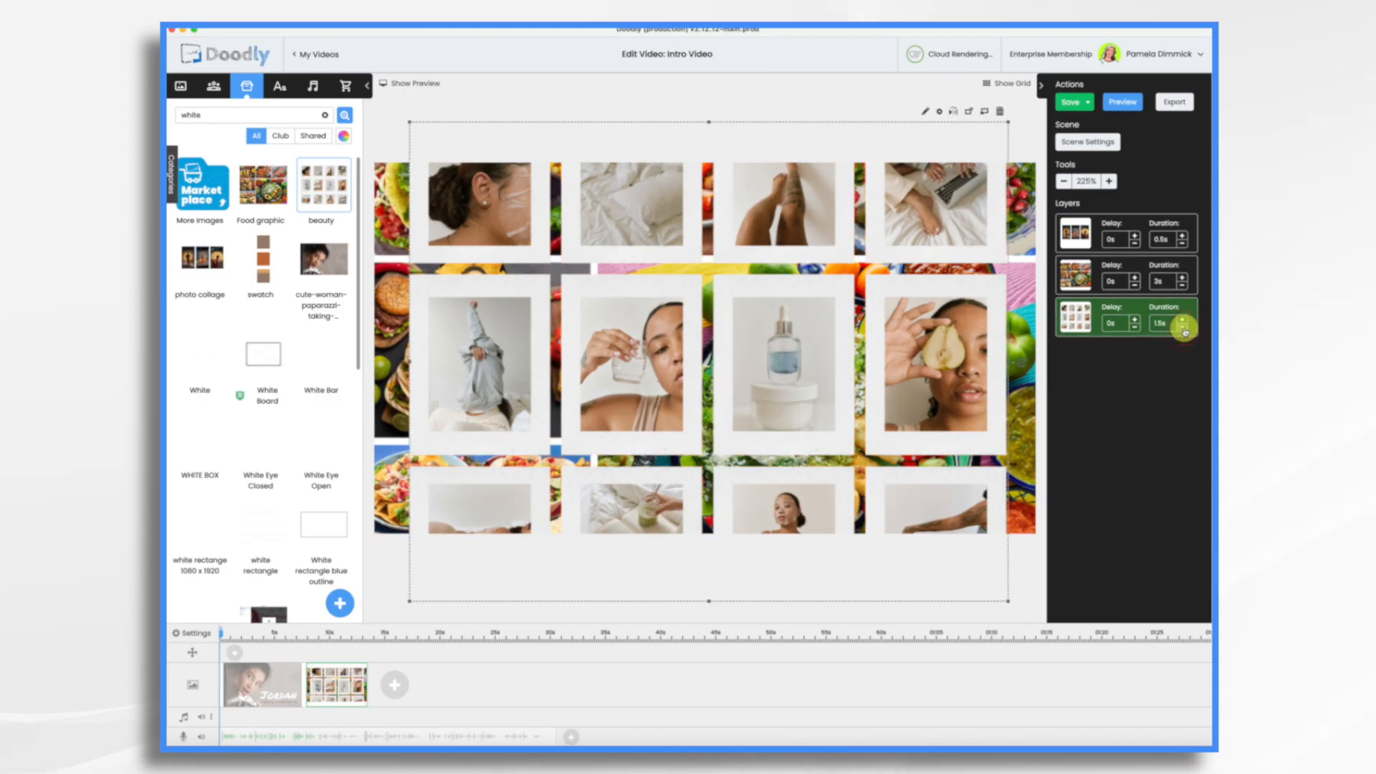
pyautogui.click(1182, 285)
pyautogui.click(1182, 286)
pyautogui.click(1182, 287)
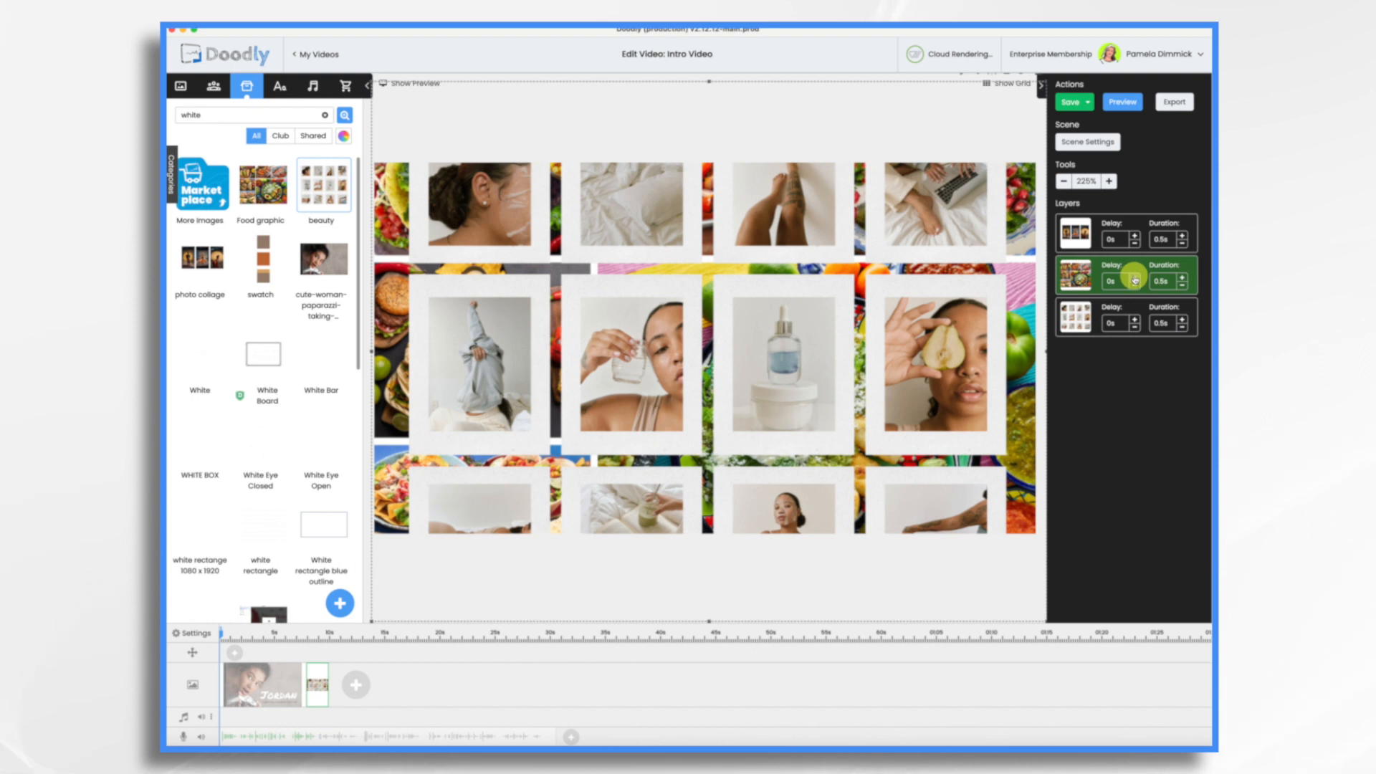
pyautogui.click(1135, 320)
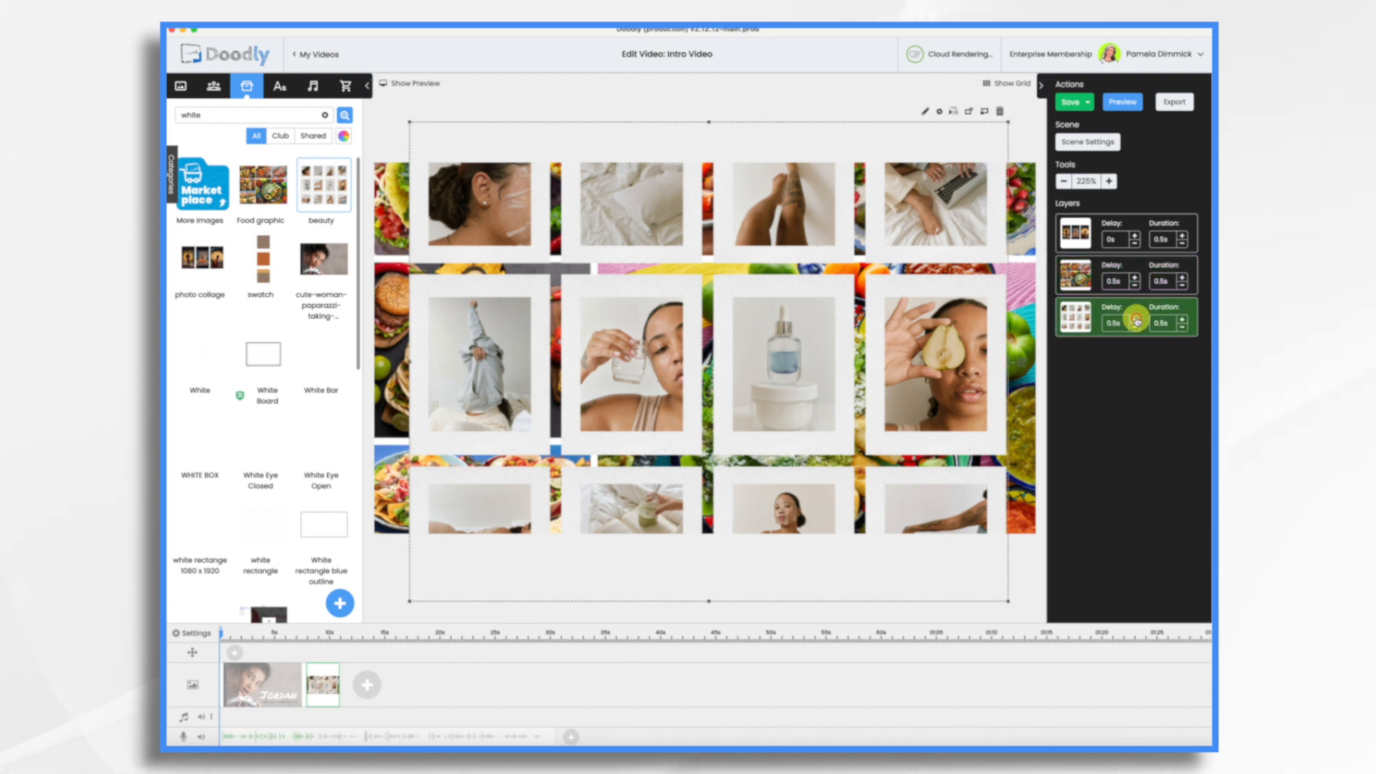
# Preview the video beside the canvas and apply Off as the video's erase mode
pyautogui.click(395, 84)
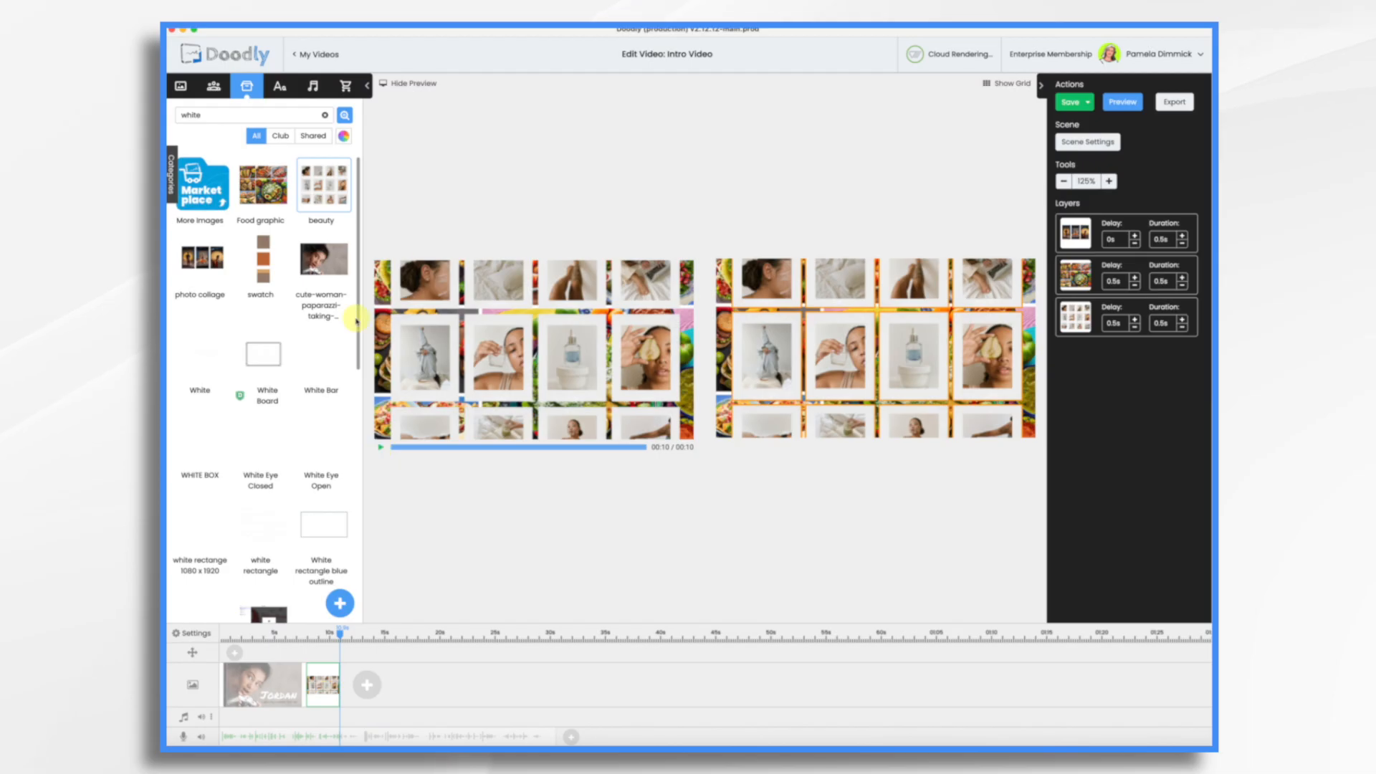
pyautogui.click(192, 633)
pyautogui.click(832, 425)
pyautogui.click(794, 462)
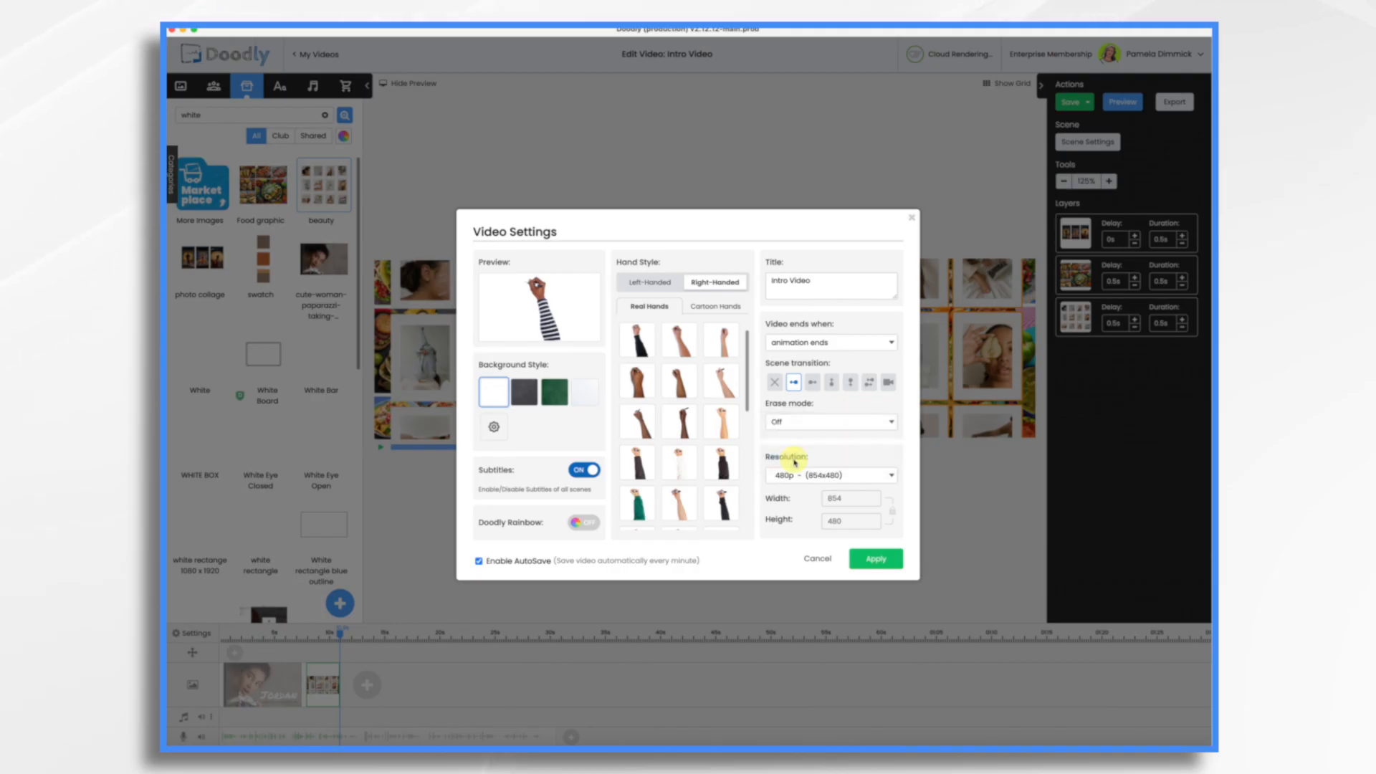
pyautogui.click(886, 560)
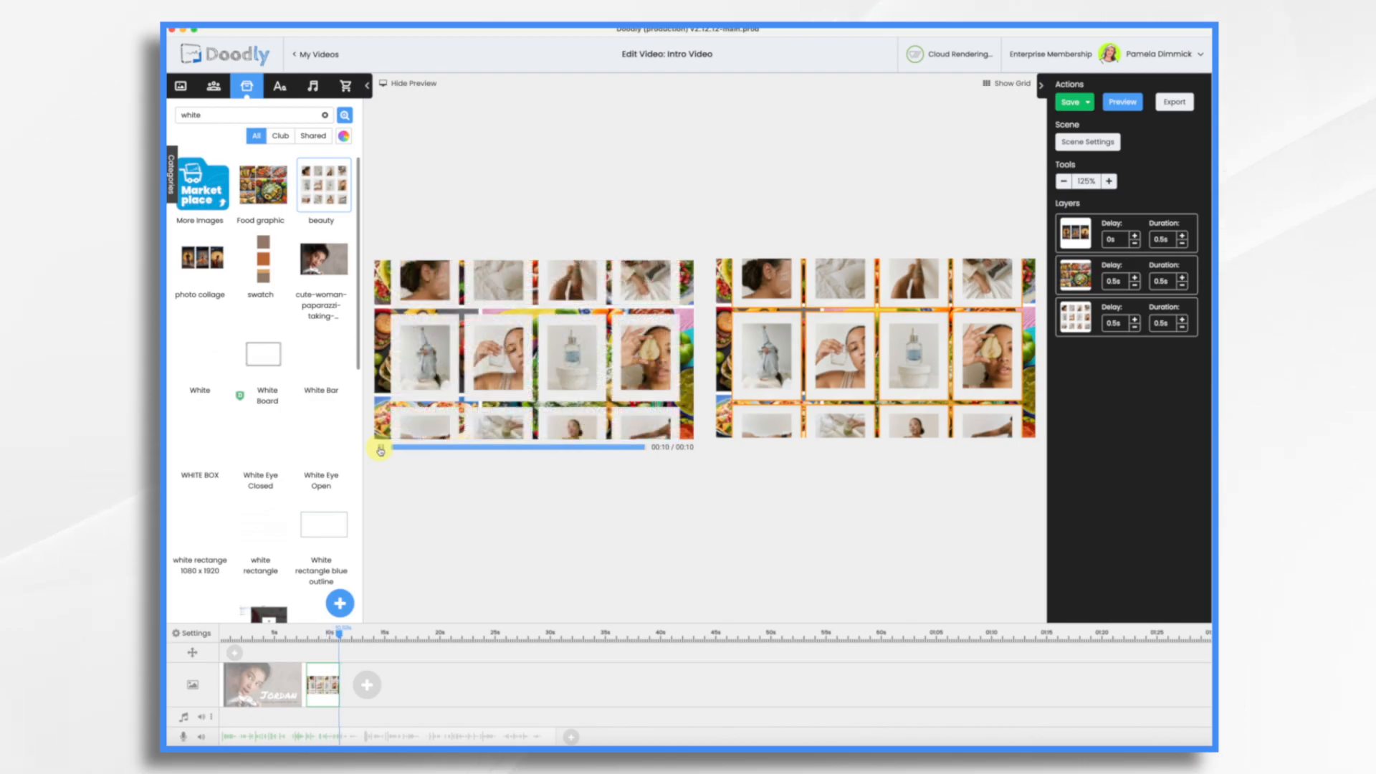
# Insert a blank scene between the portrait and collage scenes, and import three photography-themed photos as props
pyautogui.click(366, 684)
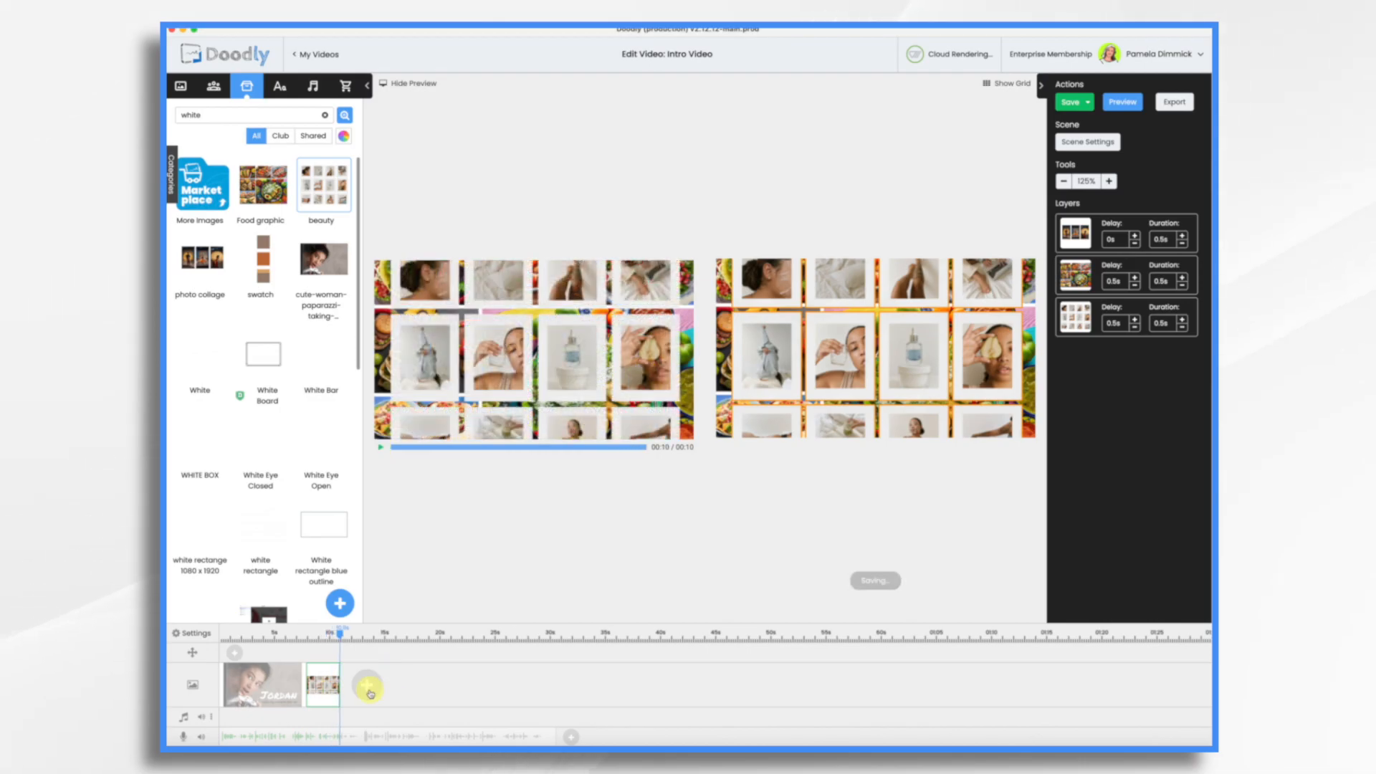
pyautogui.moveTo(378, 686); pyautogui.dragTo(489, 671)
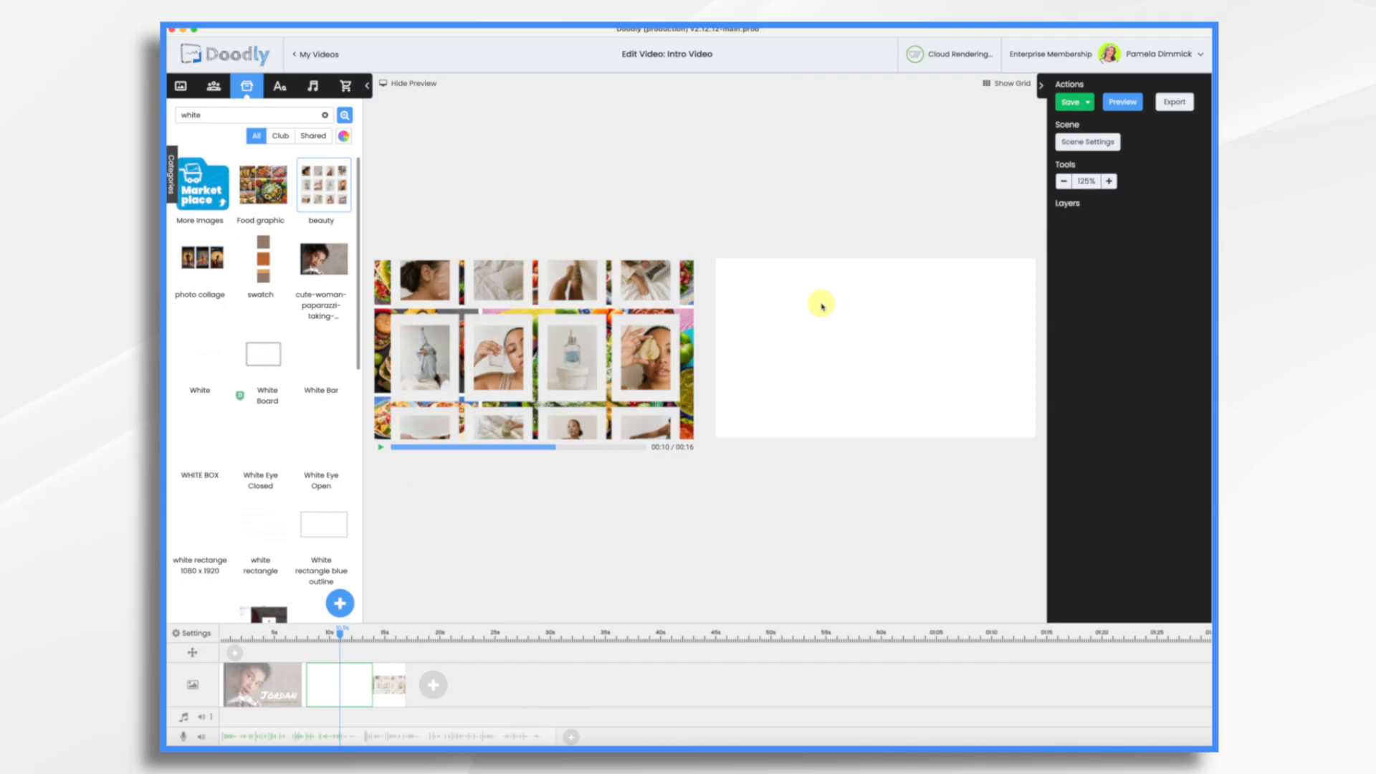
pyautogui.click(340, 604)
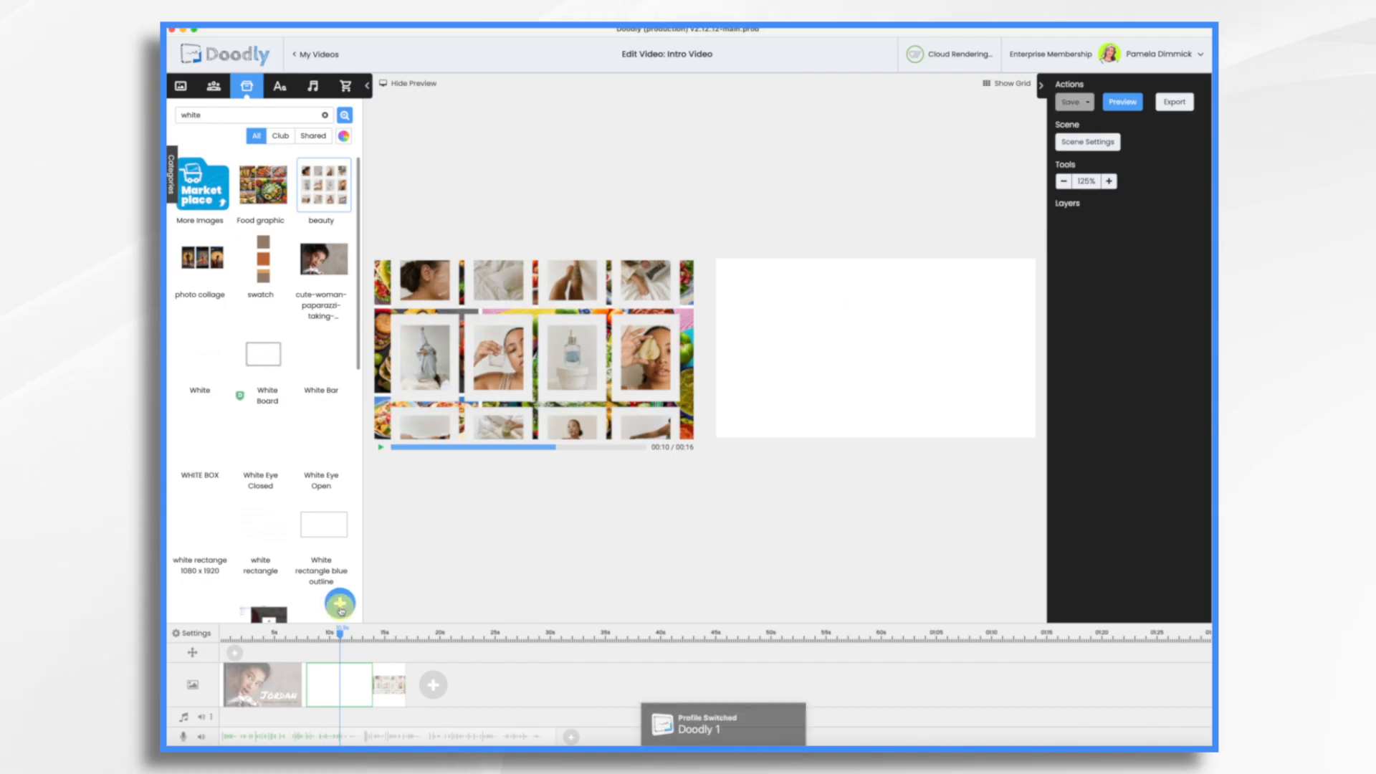
pyautogui.moveTo(1205, 137); pyautogui.dragTo(638, 380)
pyautogui.click(754, 508)
# Place and enlarge the photo of the photographer at a desk, and caption it "Create visuals that connect" in Architects Daughter
pyautogui.moveTo(264, 187); pyautogui.dragTo(817, 332)
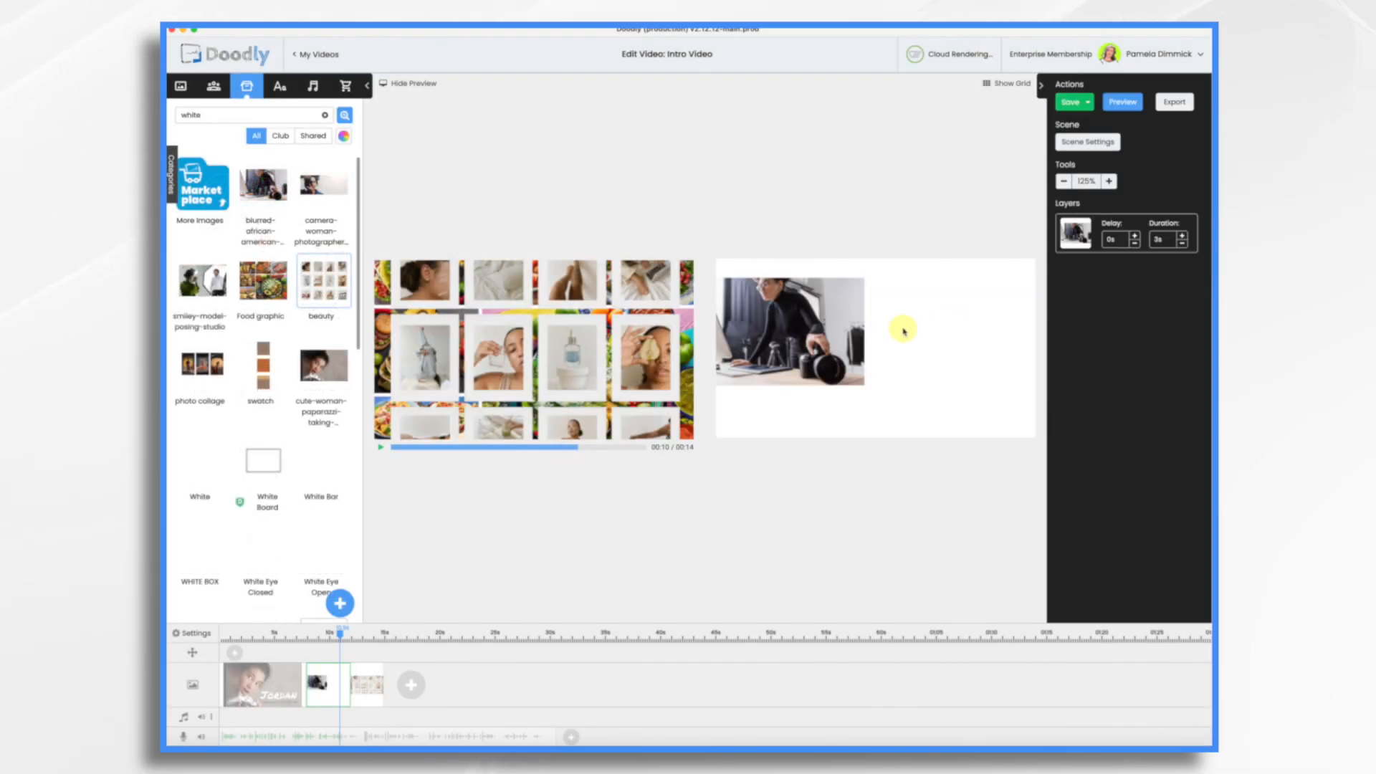
pyautogui.moveTo(792, 300); pyautogui.dragTo(751, 272)
pyautogui.moveTo(851, 341); pyautogui.dragTo(878, 354)
pyautogui.click(403, 83)
pyautogui.moveTo(692, 327); pyautogui.dragTo(695, 323)
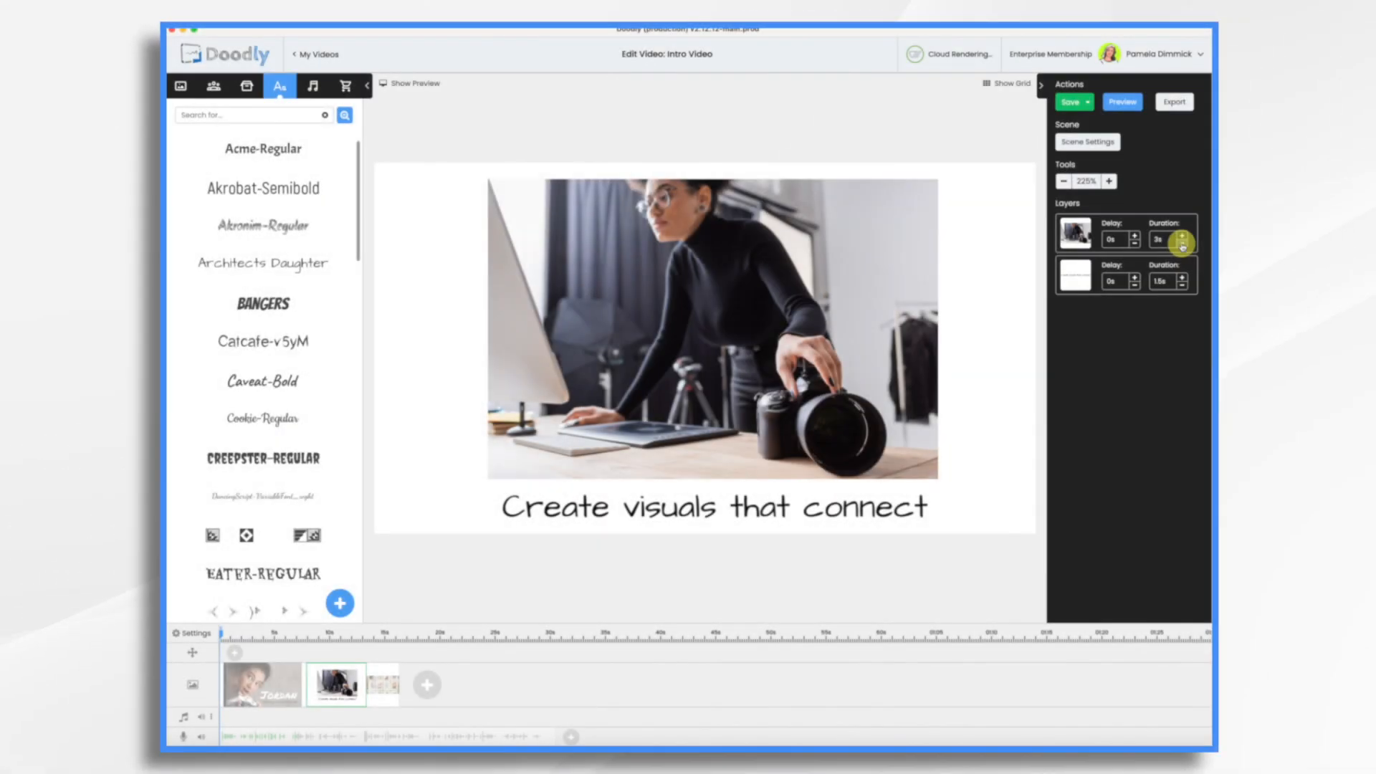
# Set the desk photo's duration to 0 s and the caption's duration to 2.5 s, then preview the video
pyautogui.click(1182, 244)
pyautogui.click(1181, 244)
pyautogui.click(1181, 244)
pyautogui.click(1166, 287)
pyautogui.click(1183, 277)
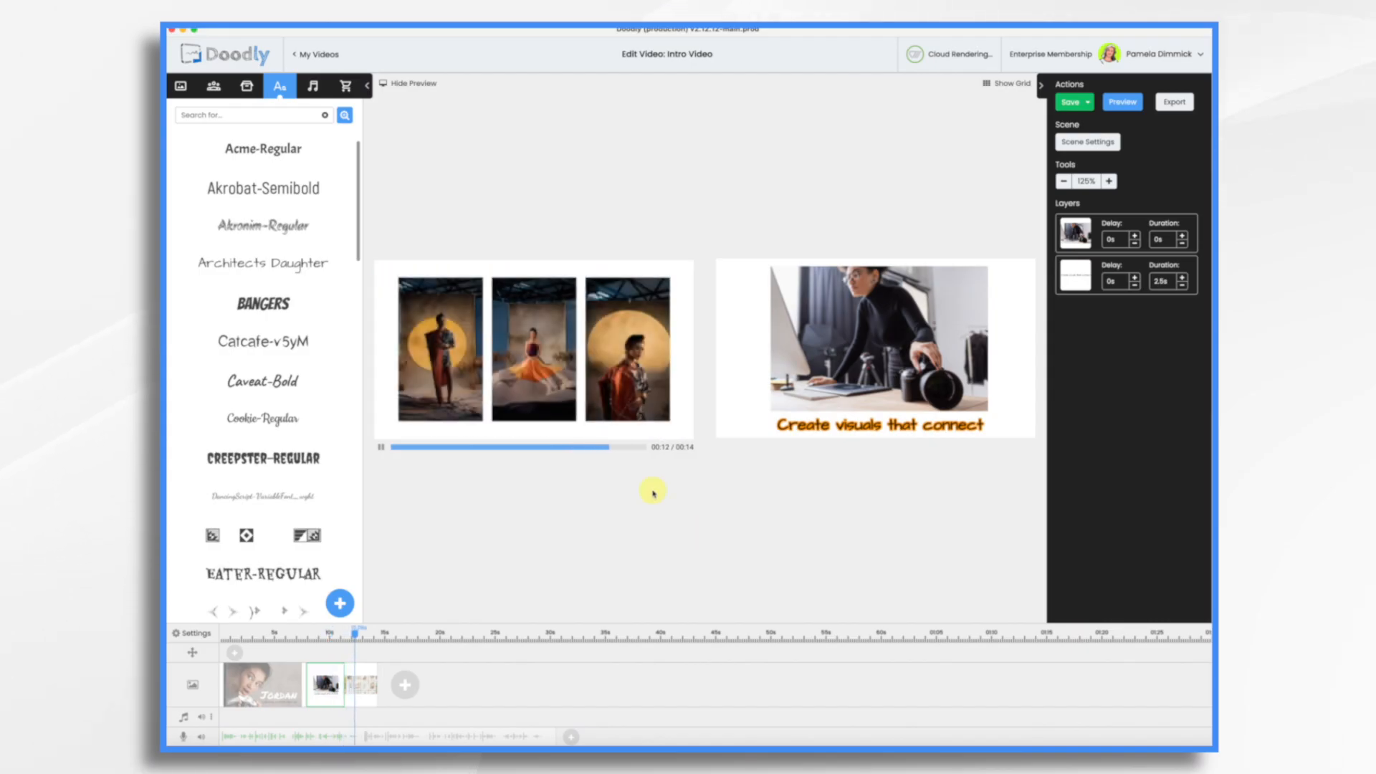
pyautogui.click(376, 448)
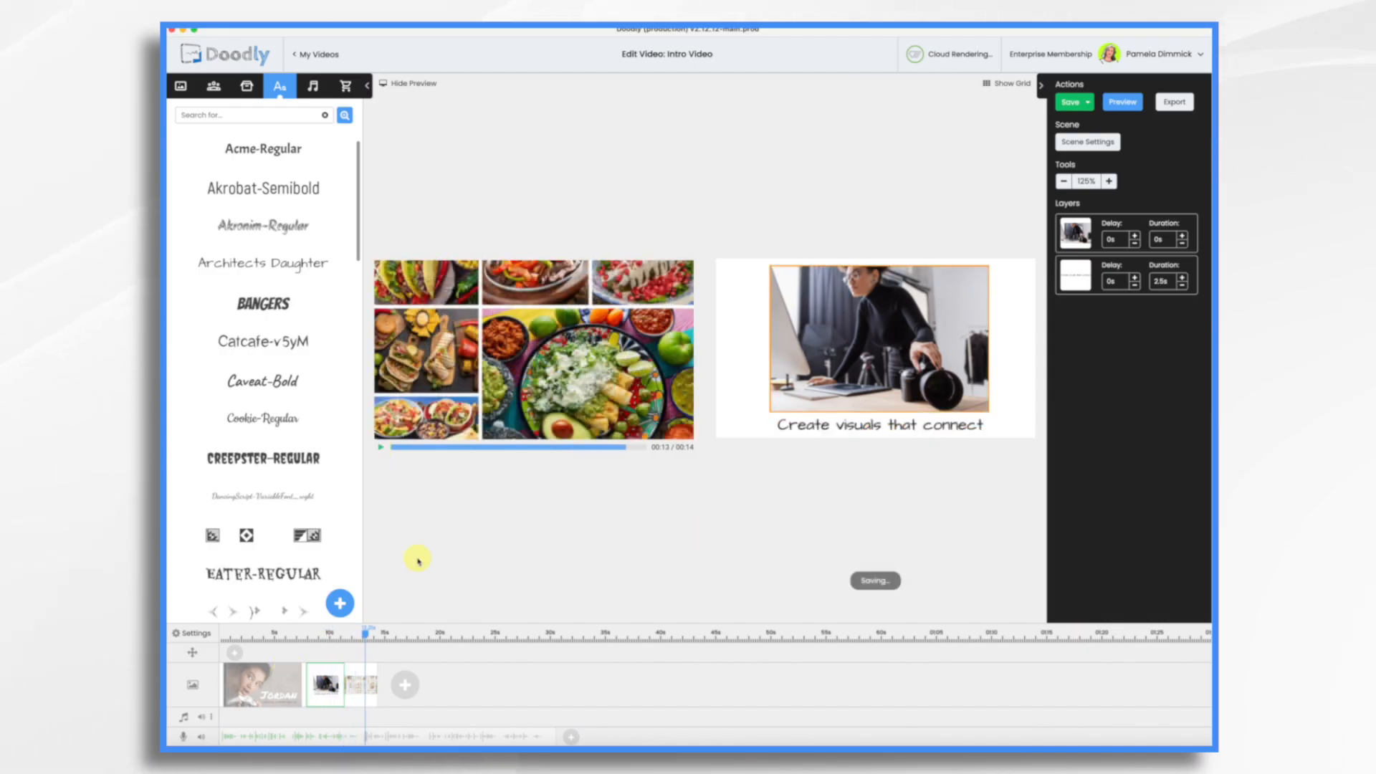
# In the first scene, set the tagline's duration and the name text's delay to 1.5 s, then return to the desk photo scene
pyautogui.click(260, 681)
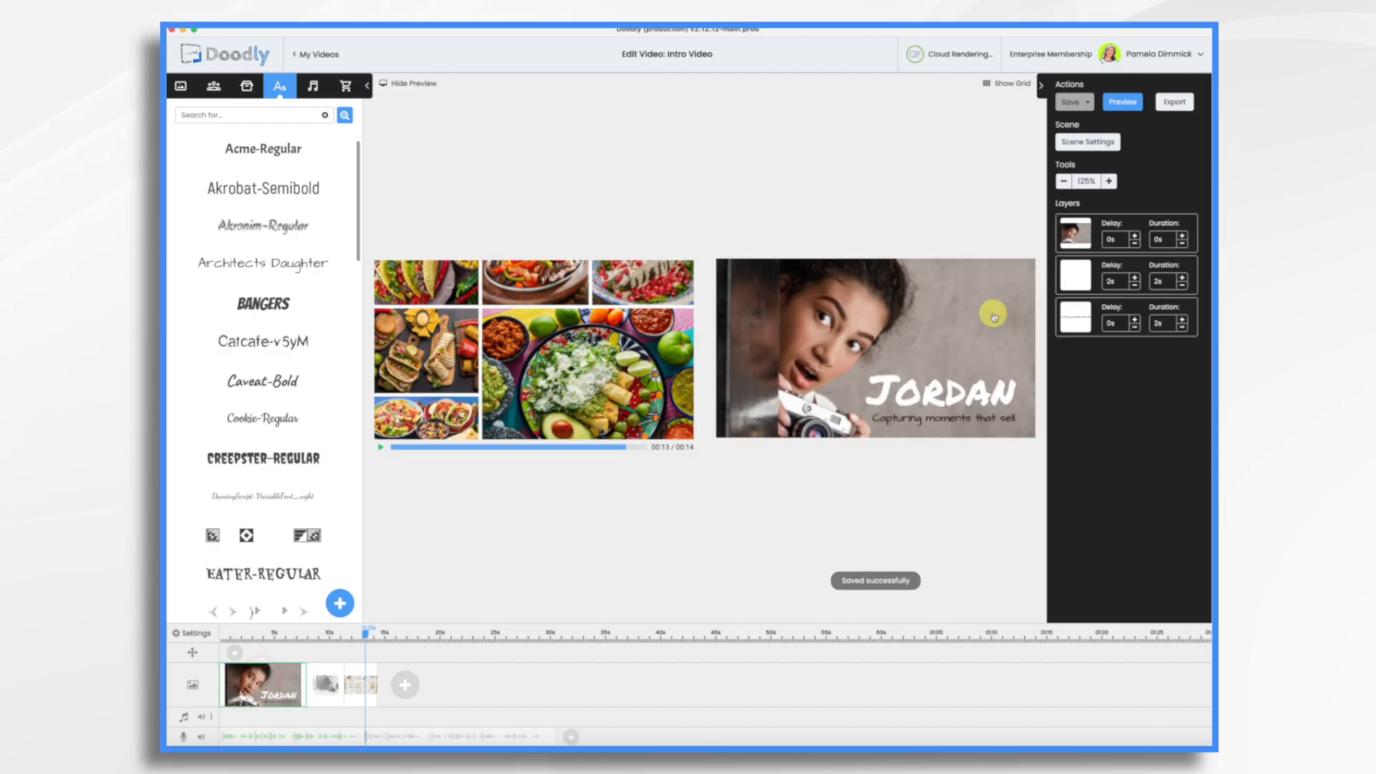
pyautogui.click(1182, 327)
pyautogui.click(1134, 285)
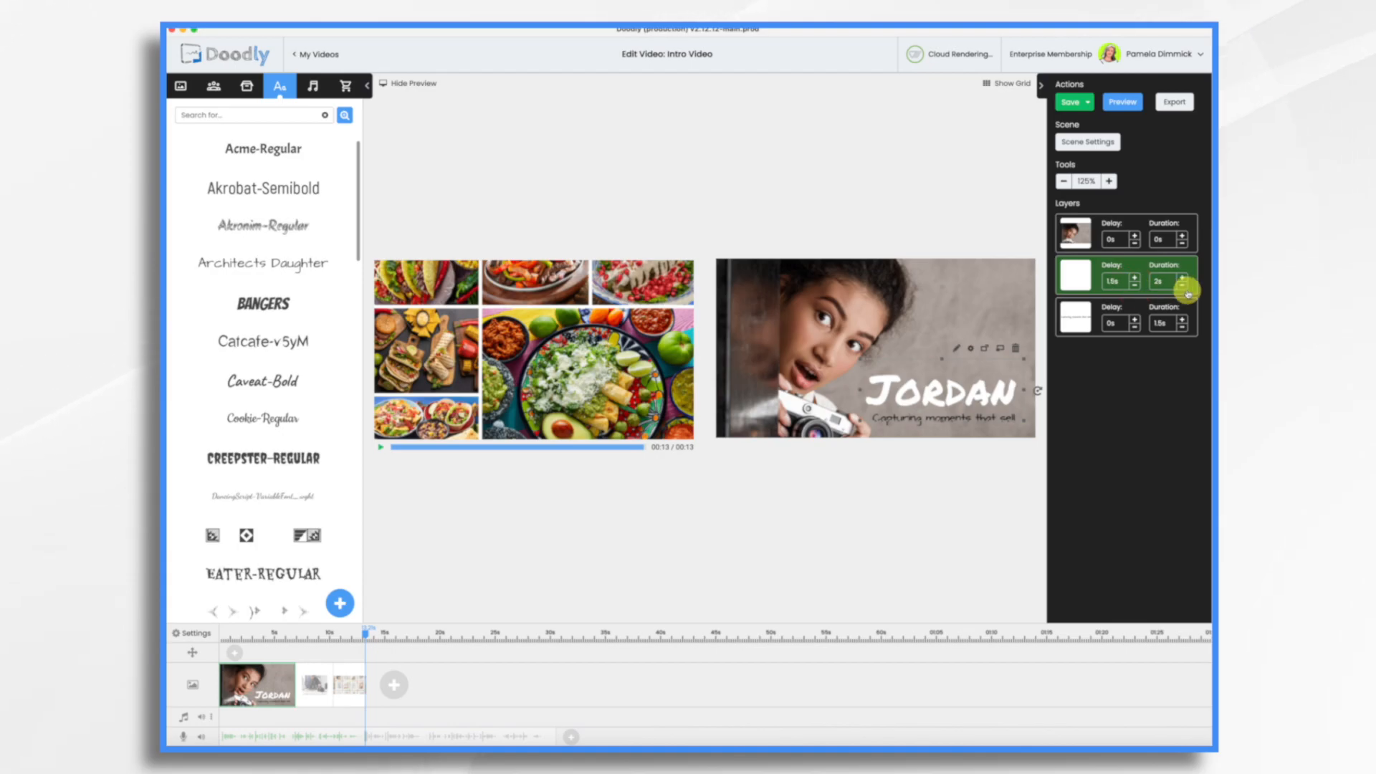
pyautogui.click(313, 695)
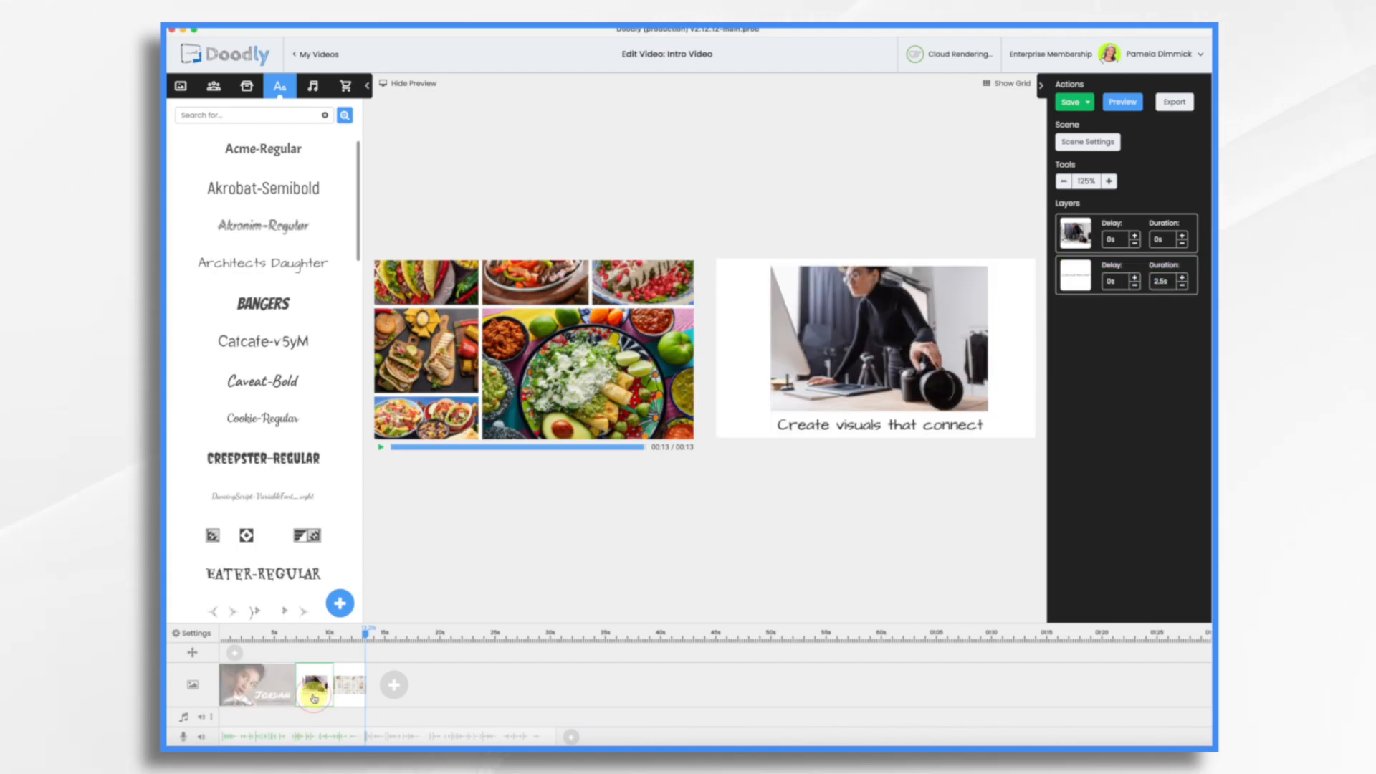
# Shorten the desk photo caption's duration to 2 s and preview the scene against the voiceover
pyautogui.click(1182, 286)
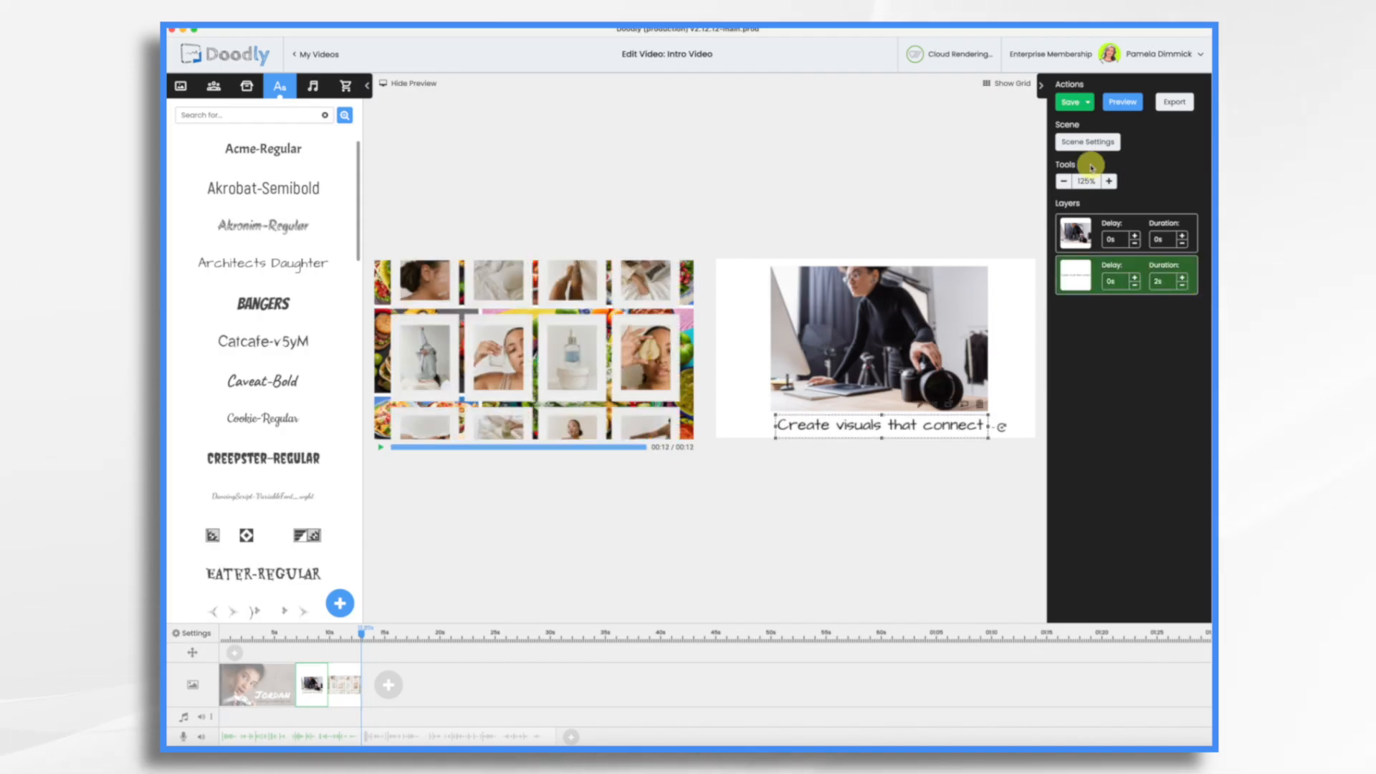
pyautogui.click(381, 448)
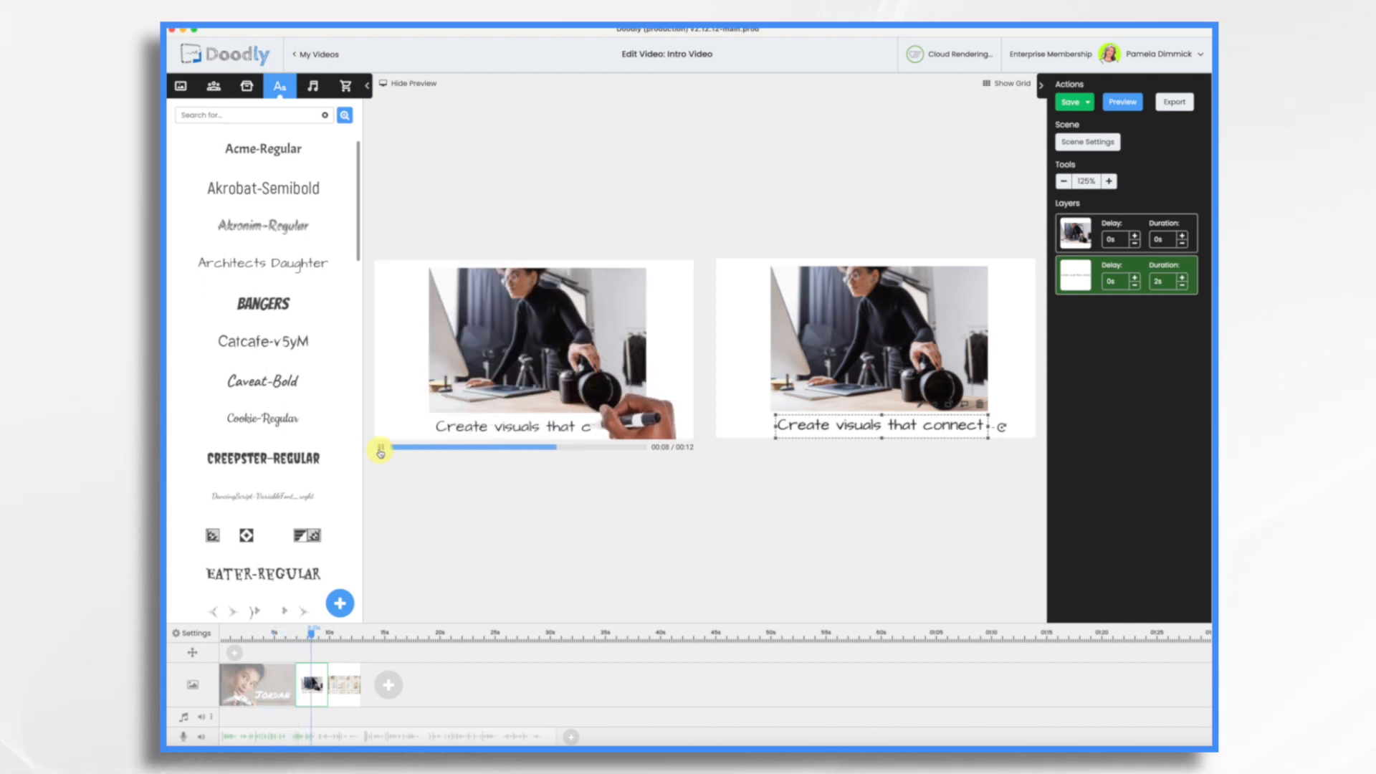
pyautogui.click(380, 449)
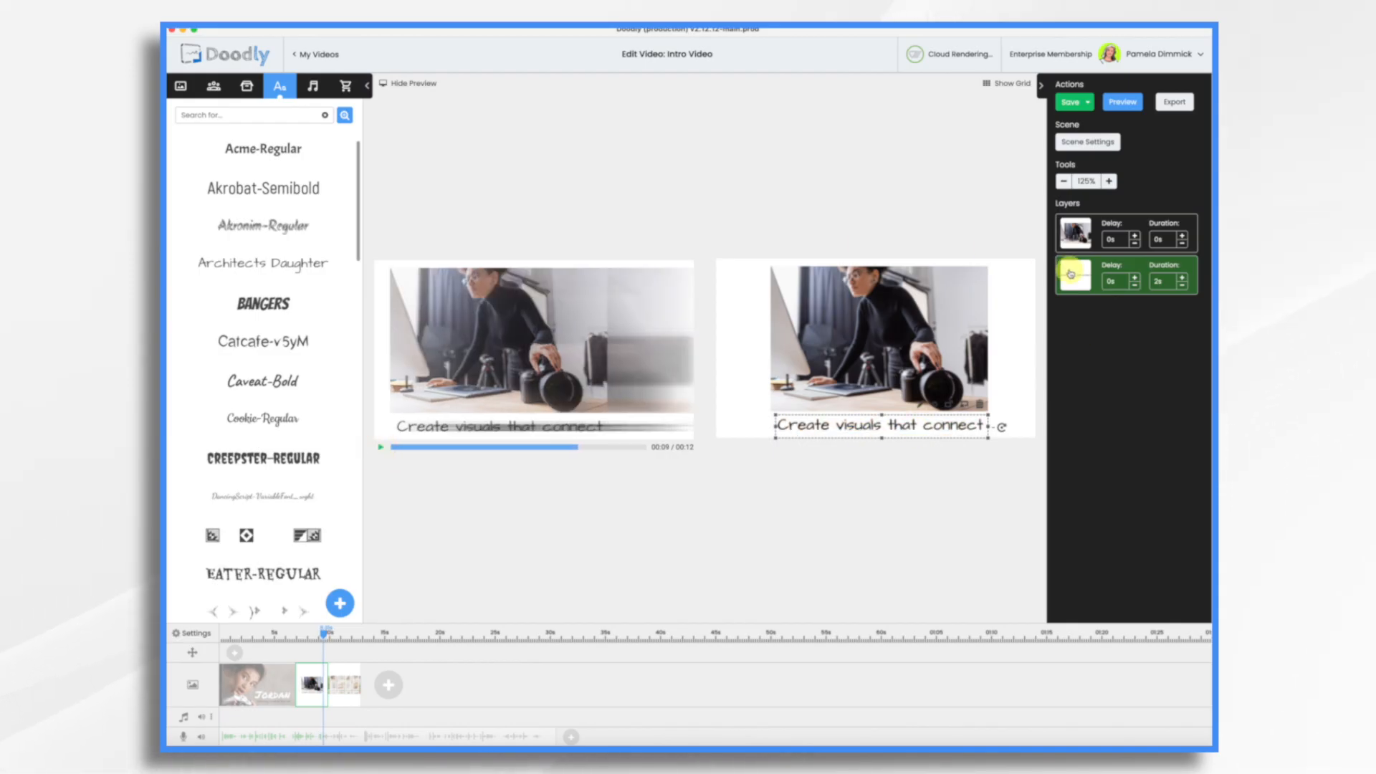
# Set the desk photo caption's delay to 2 s and replay the video from just before that scene
pyautogui.click(1135, 279)
pyautogui.click(1134, 279)
pyautogui.click(1134, 279)
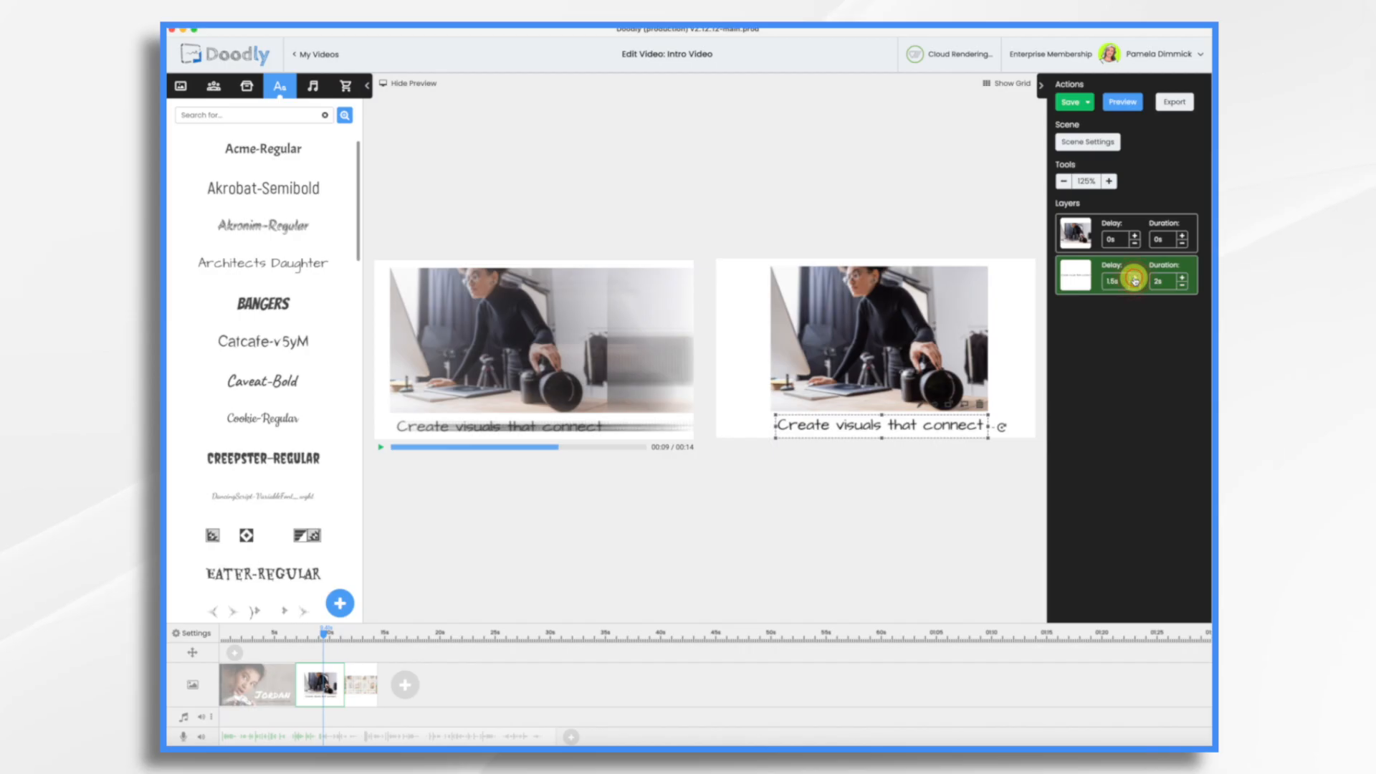
pyautogui.click(1134, 278)
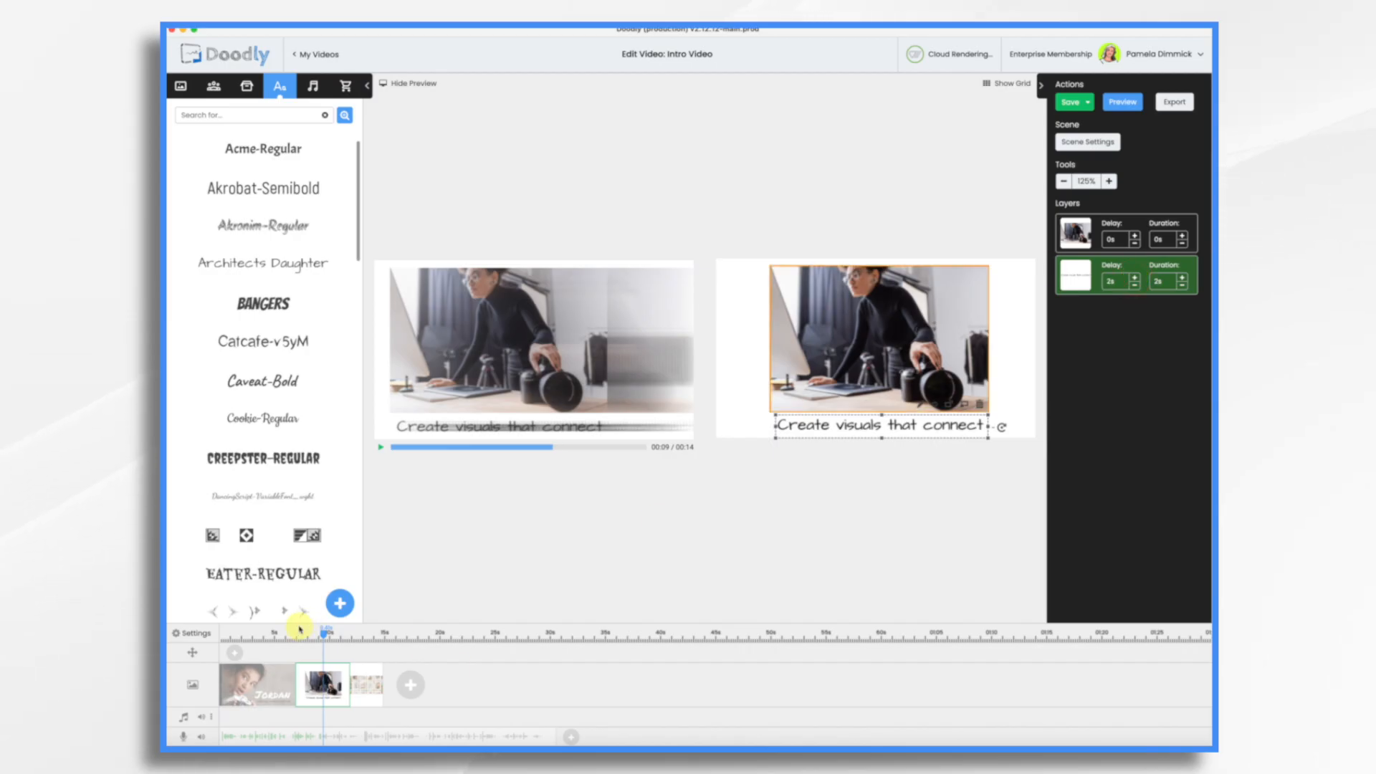
pyautogui.click(299, 626)
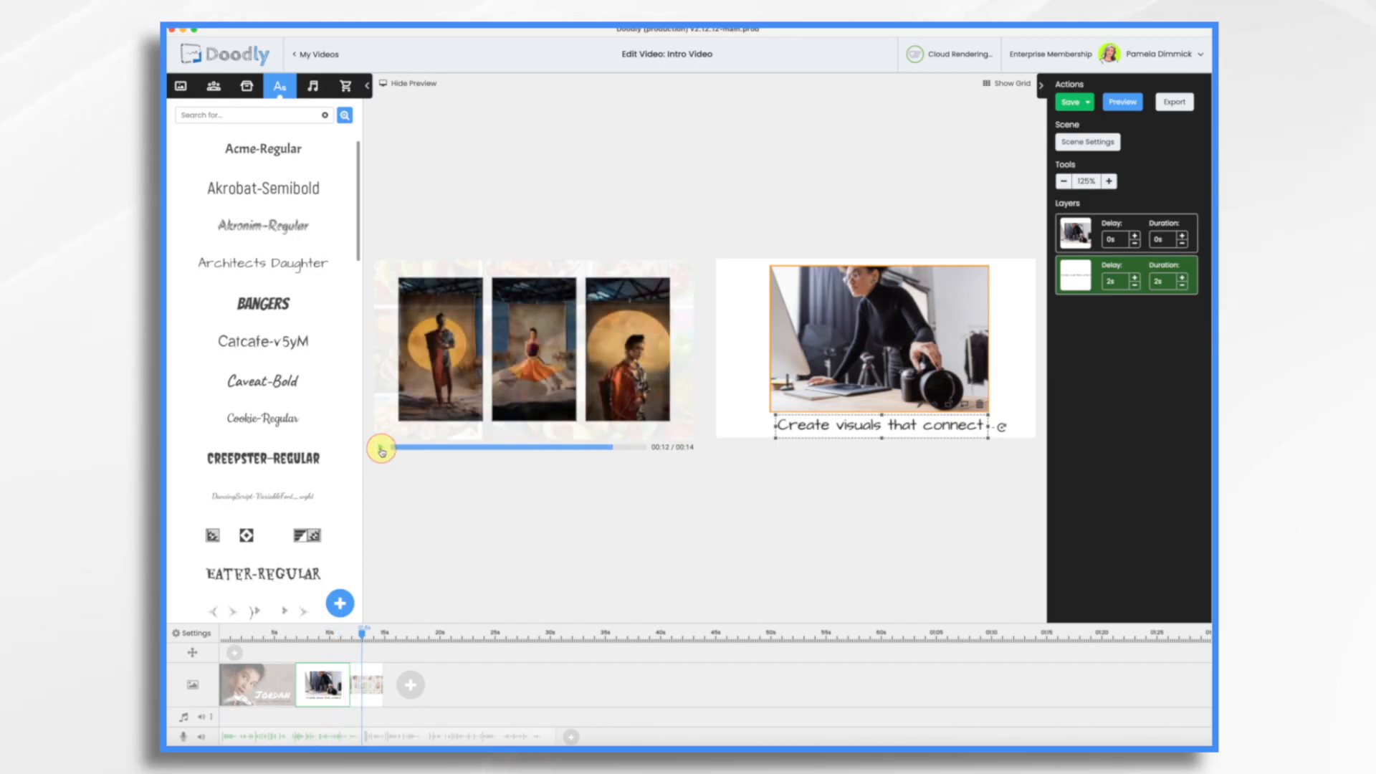
# Set the desk photo scene's extra time to 2.5 s in its scene settings
pyautogui.click(1097, 143)
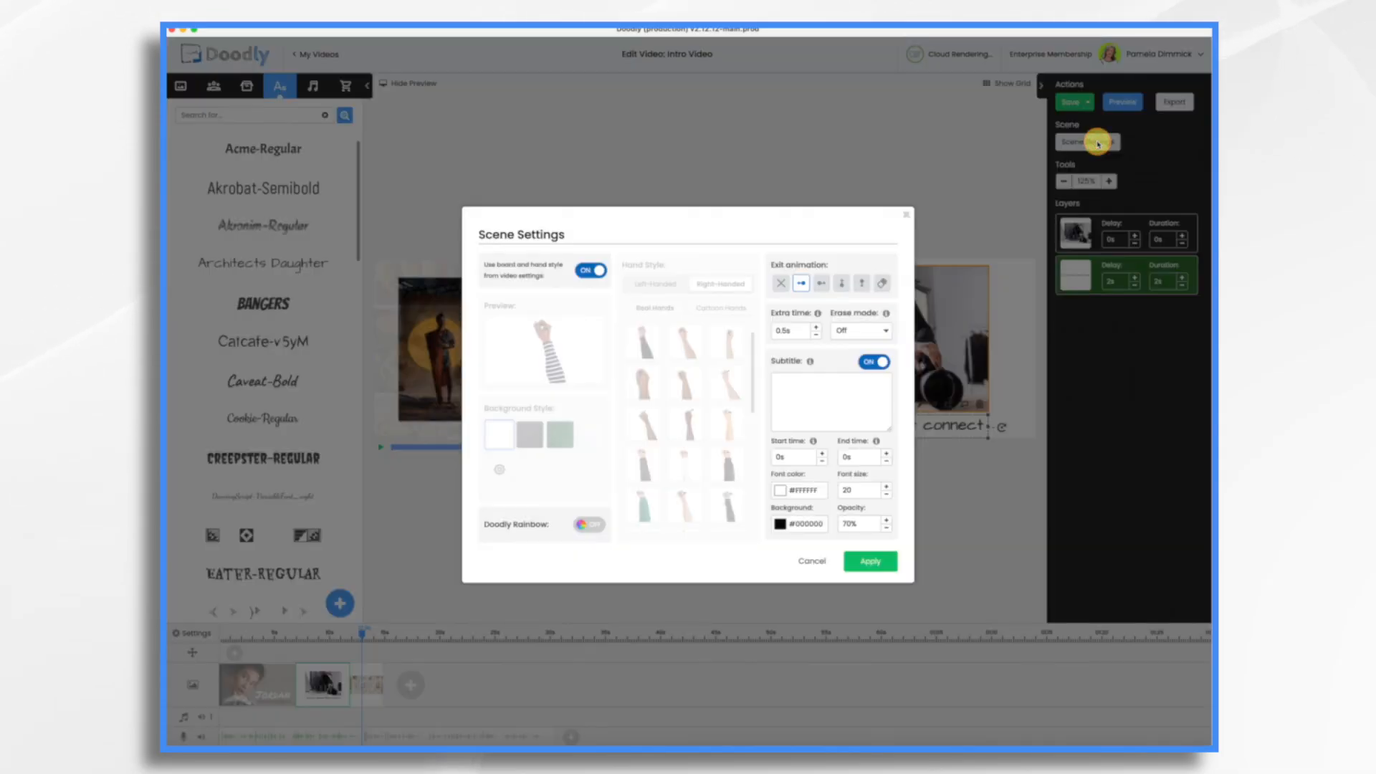
pyautogui.click(819, 327)
pyautogui.click(819, 326)
pyautogui.click(819, 325)
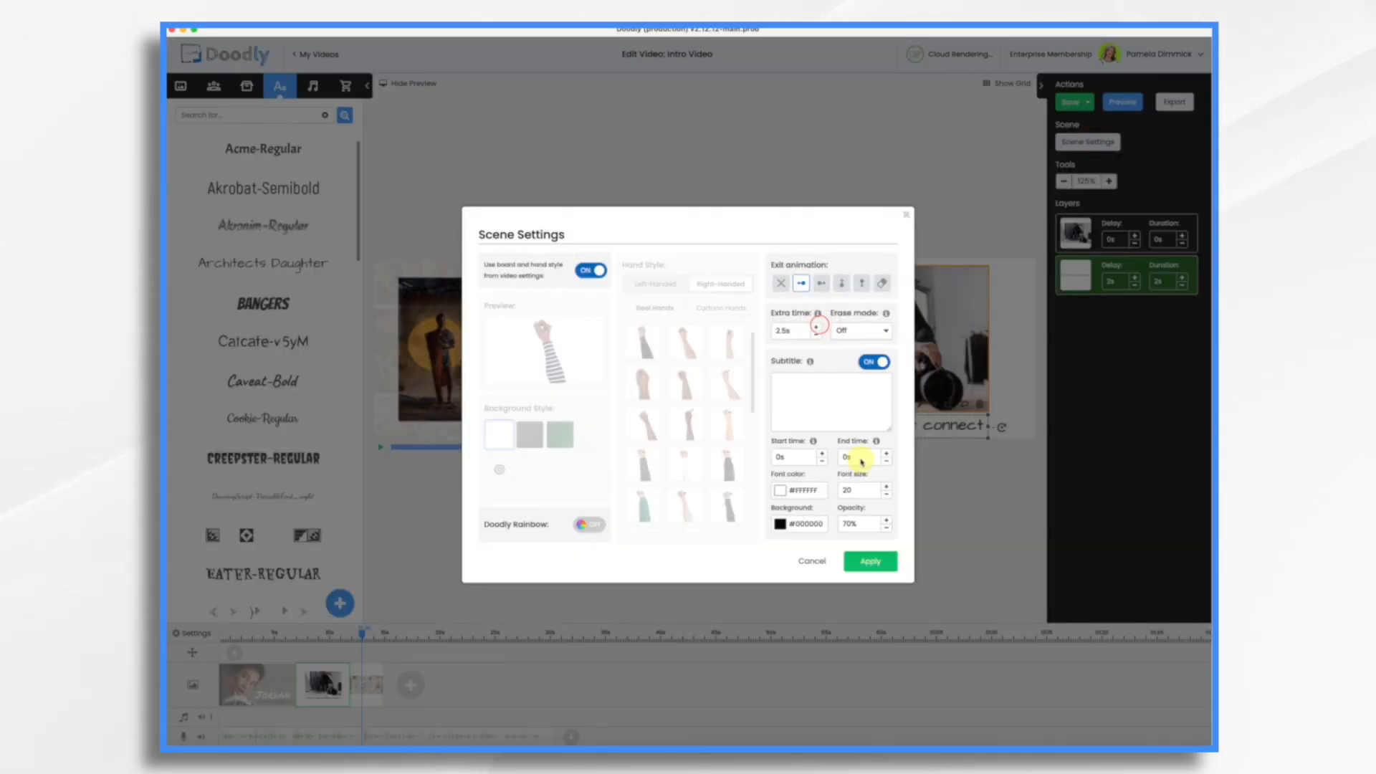
pyautogui.click(868, 561)
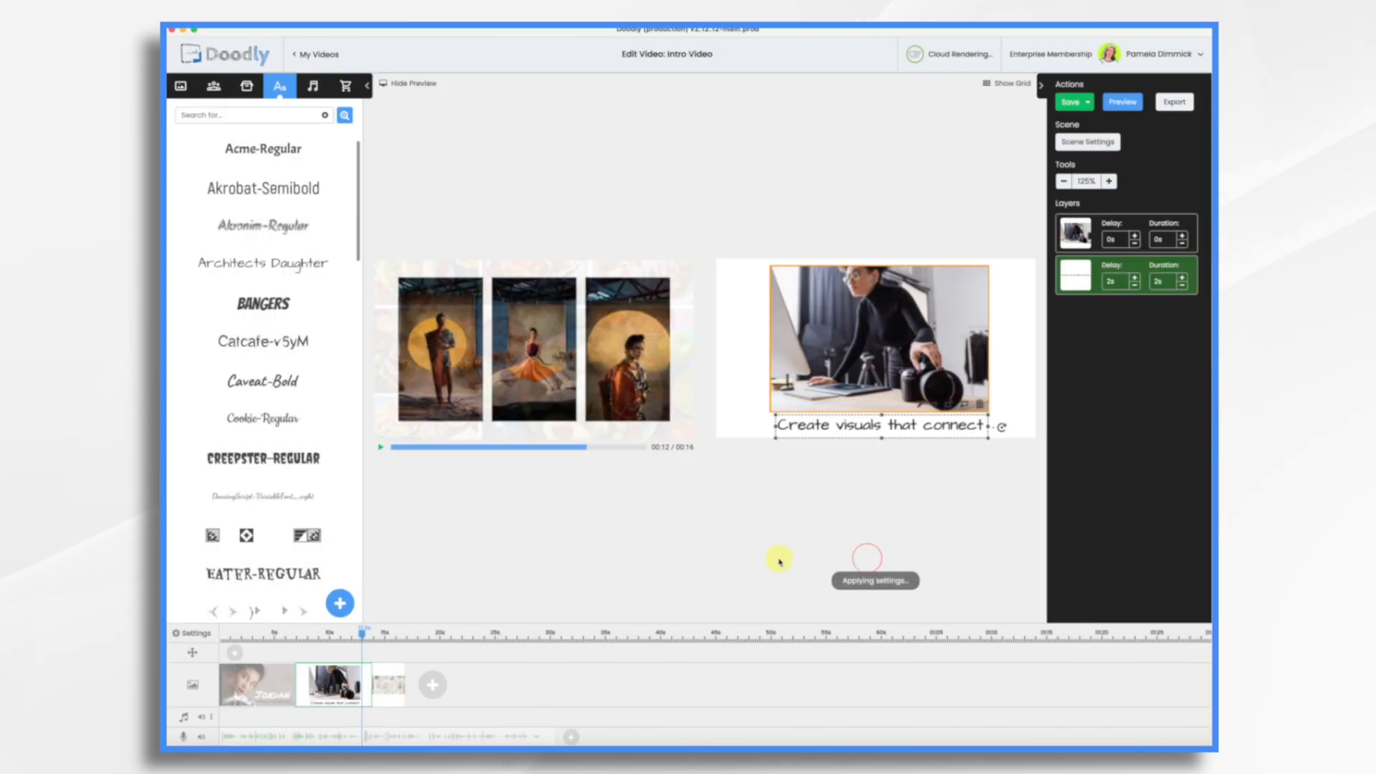
# Preview from the desk photo scene, and in the collage scene delay the three-portrait collage 1.5 s and the skincare collage 1 s
pyautogui.click(339, 634)
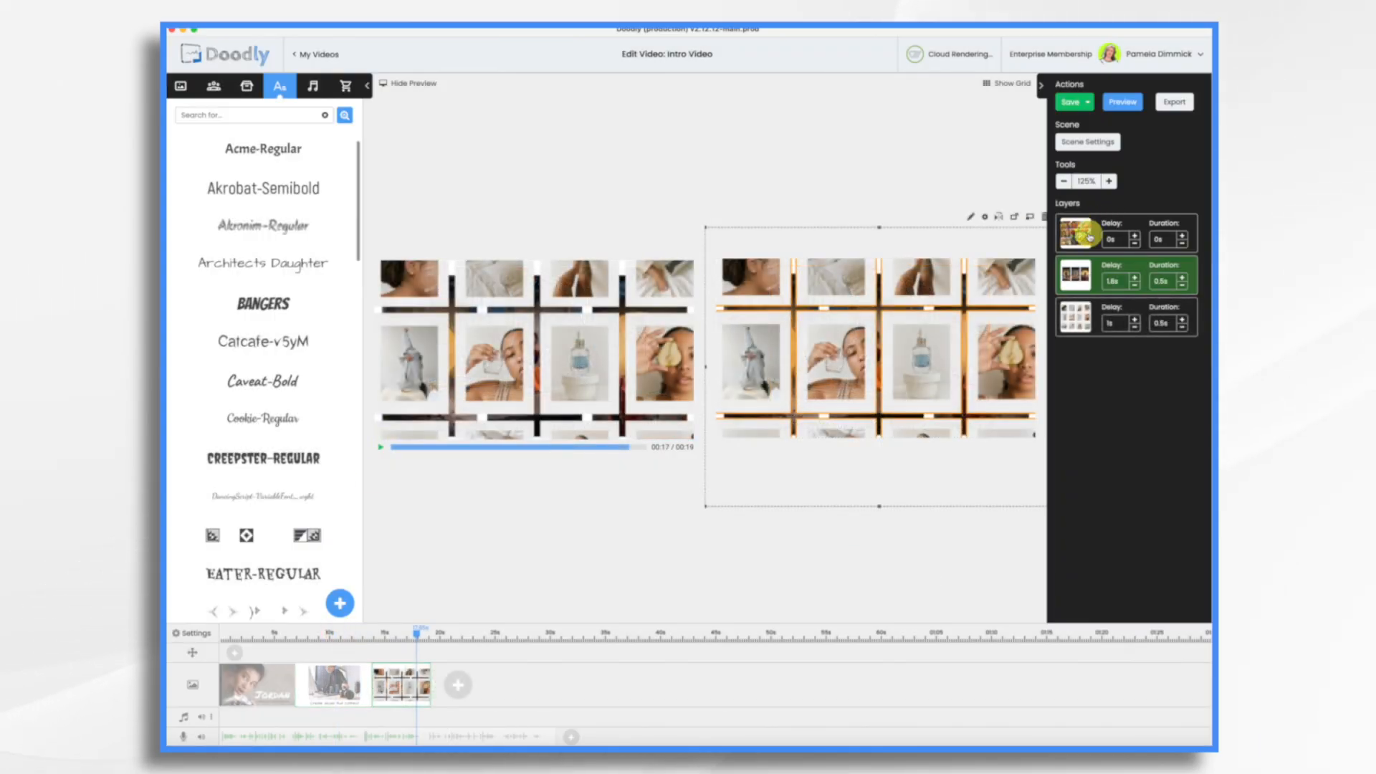
pyautogui.click(1108, 331)
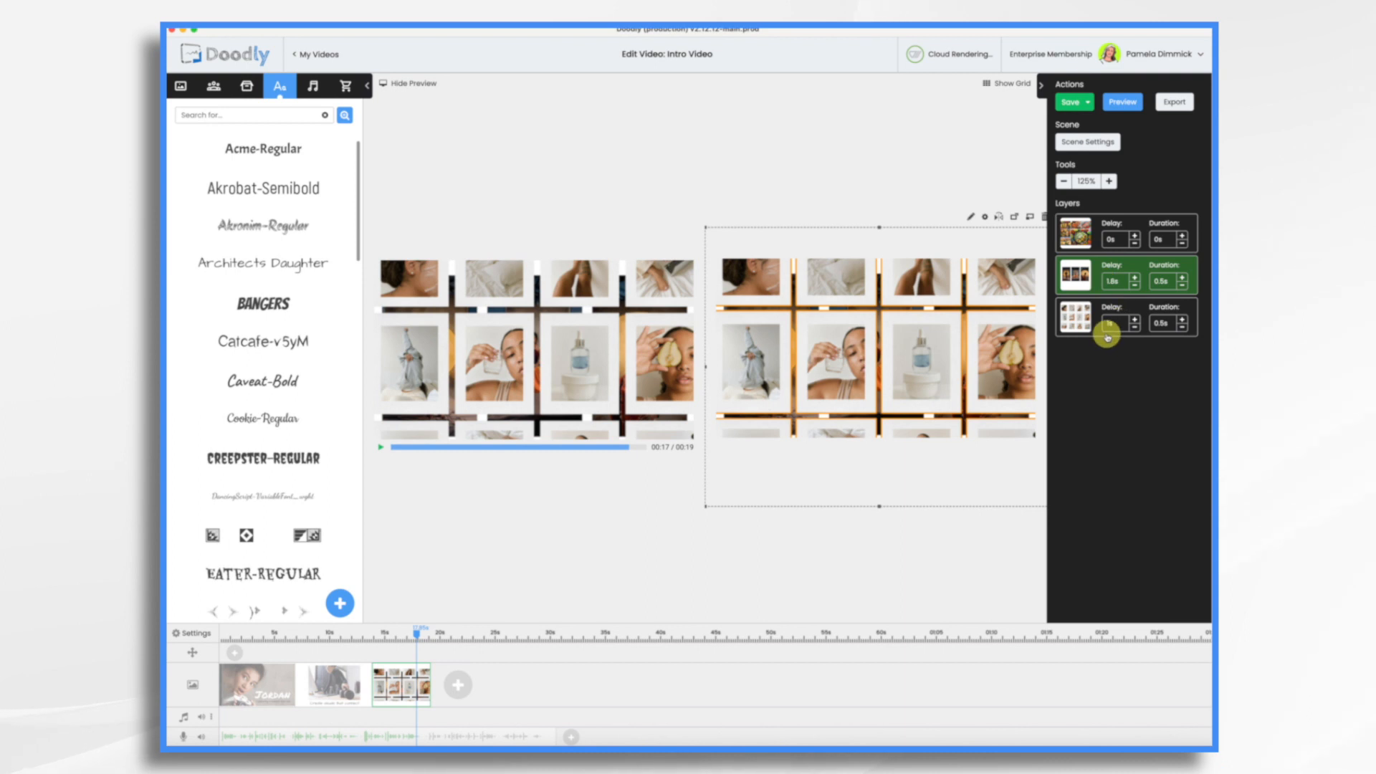
# Append a new scene, import laptop-coworking-space.jpg as a prop, and enlarge the photo toward the canvas's upper left with the preview hidden
pyautogui.click(459, 688)
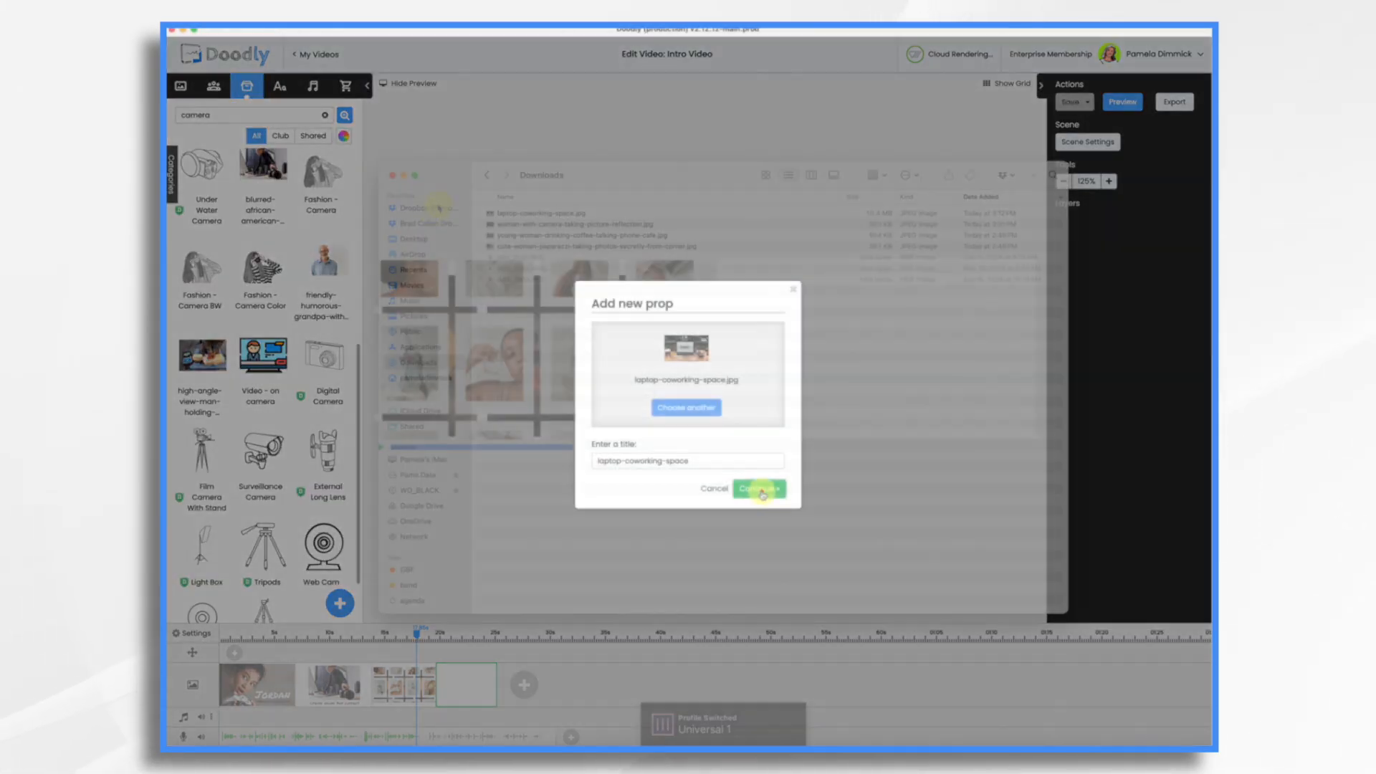
pyautogui.click(762, 486)
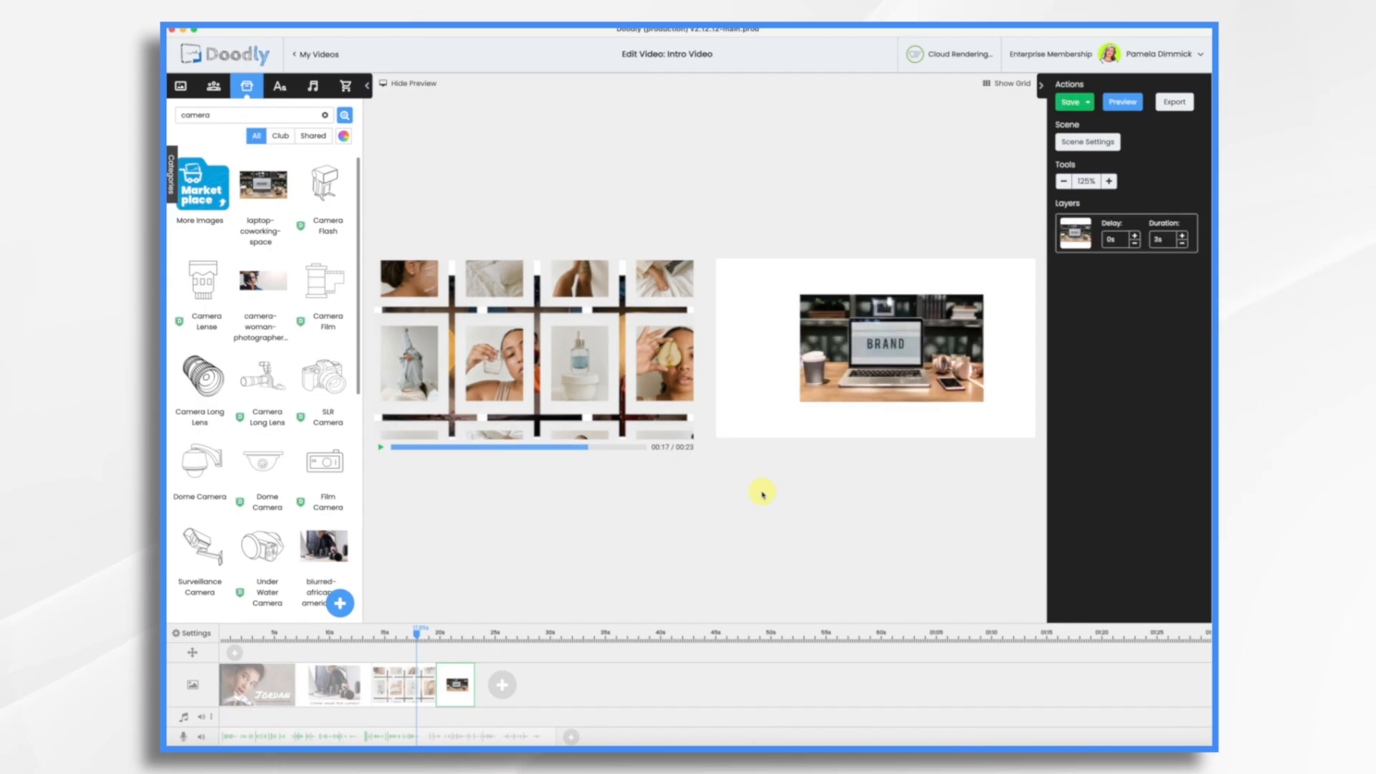
pyautogui.click(408, 84)
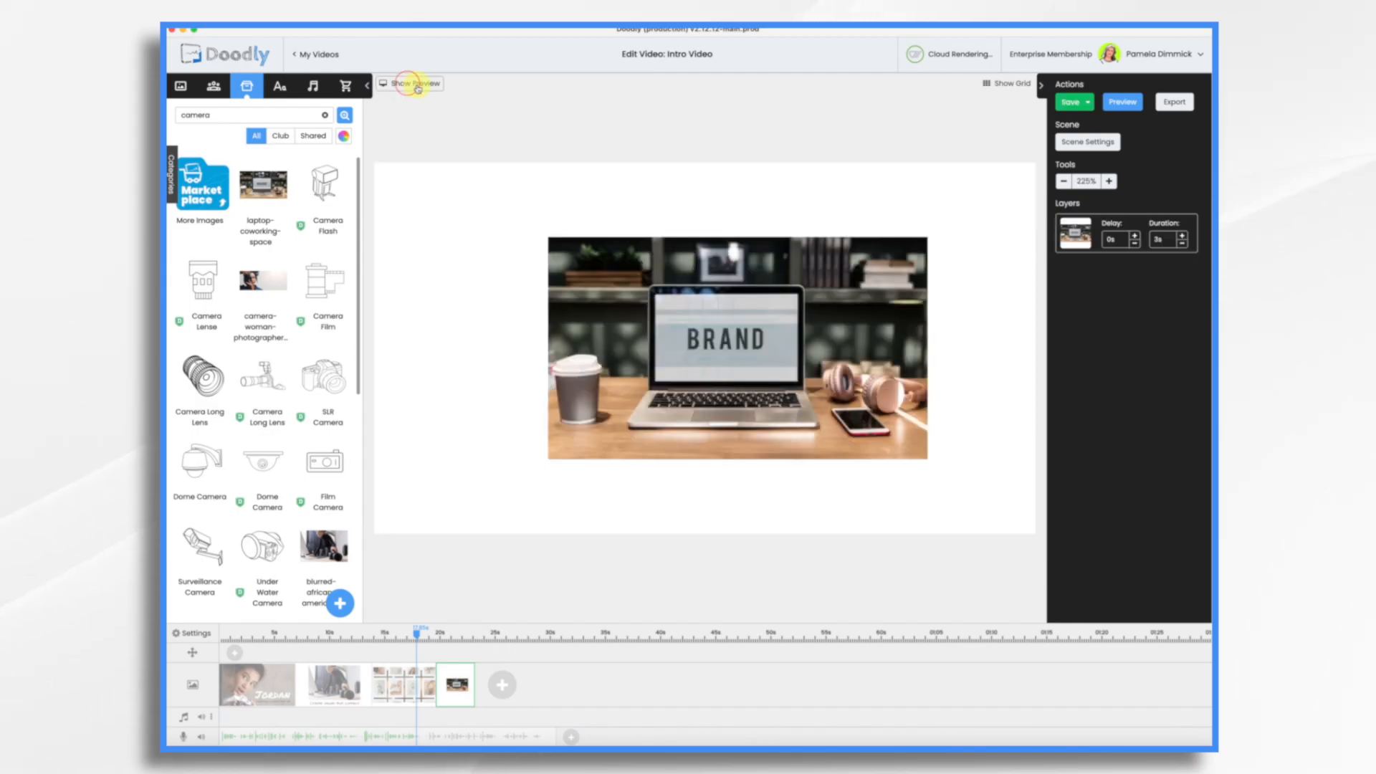
pyautogui.moveTo(645, 280); pyautogui.dragTo(528, 261)
pyautogui.moveTo(800, 417); pyautogui.dragTo(844, 442)
# Search the props for "swatch" and place the colour swatch over the laptop photo's lower right corner
pyautogui.doubleClick(247, 115)
pyautogui.write('swatch')
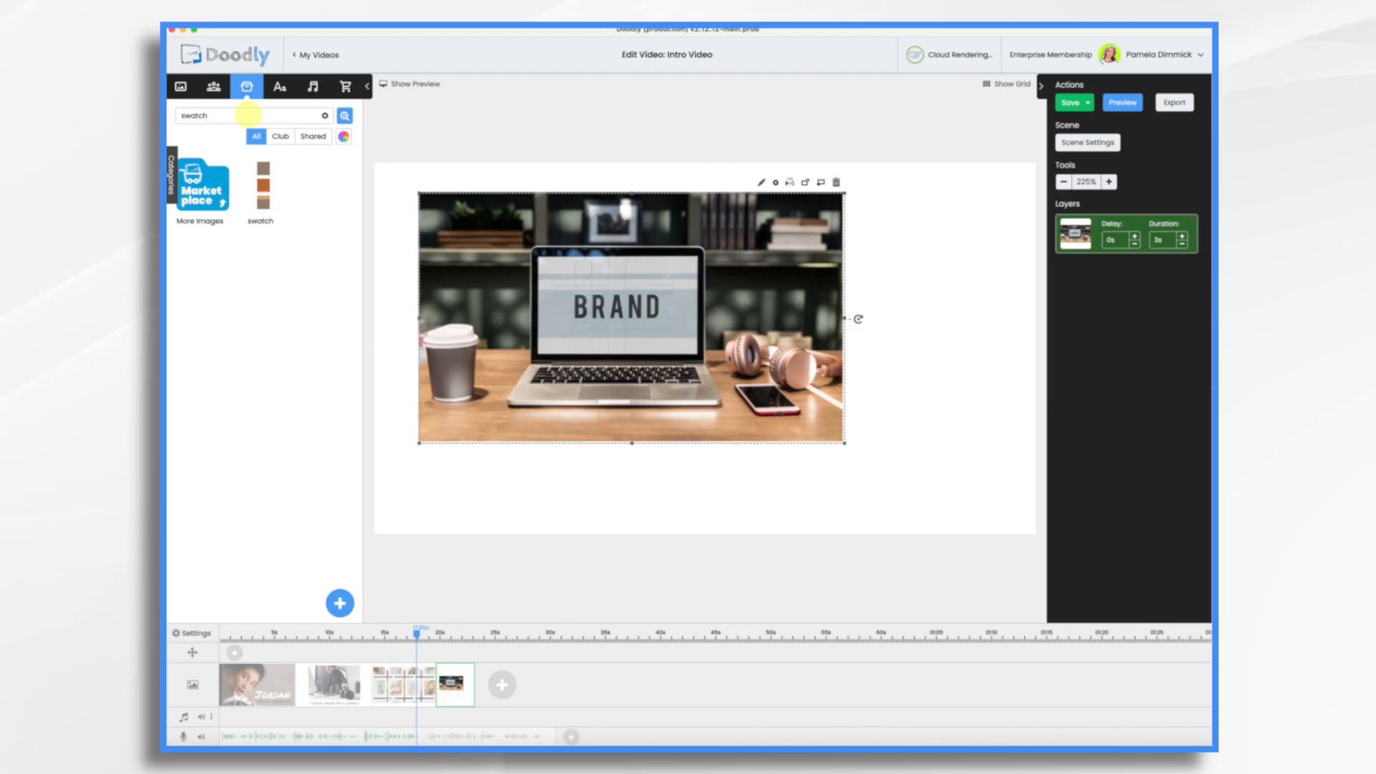
pyautogui.moveTo(261, 189); pyautogui.dragTo(847, 414)
pyautogui.click(889, 424)
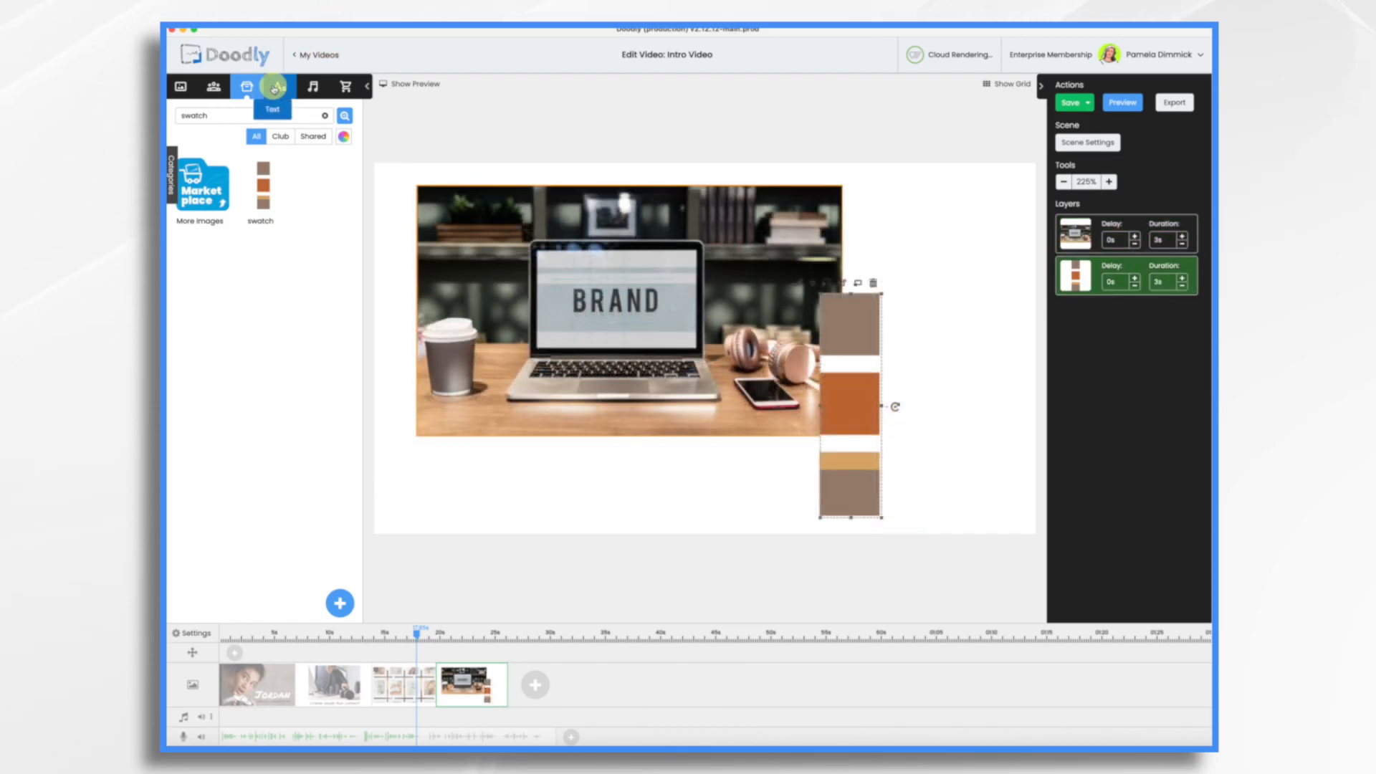
# Add the caption "Branding Deep Dive" in Architects Daughter below the laptop photo
pyautogui.click(273, 87)
pyautogui.moveTo(289, 275); pyautogui.dragTo(654, 476)
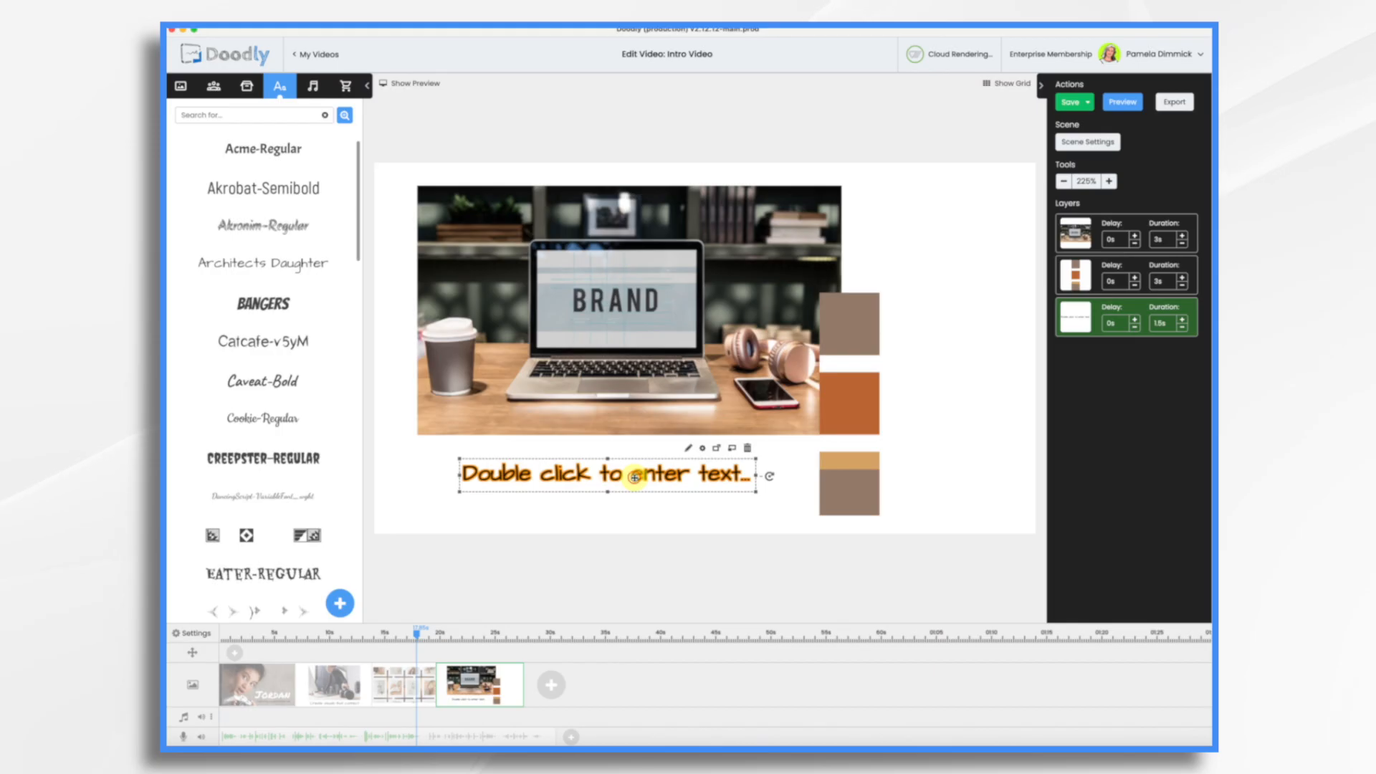
pyautogui.doubleClick(634, 477)
pyautogui.hotkey('ctrl', 'a')
pyautogui.write('Branding')
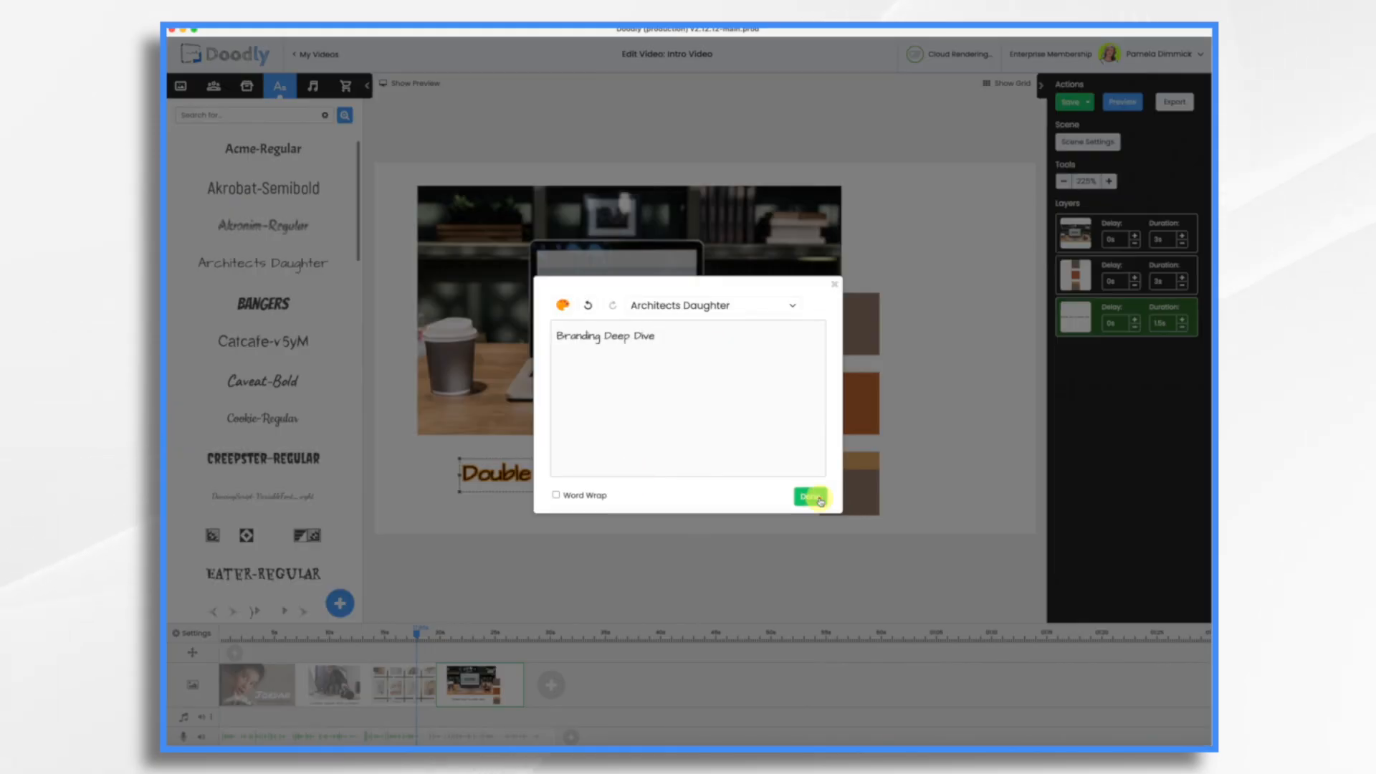
pyautogui.click(820, 500)
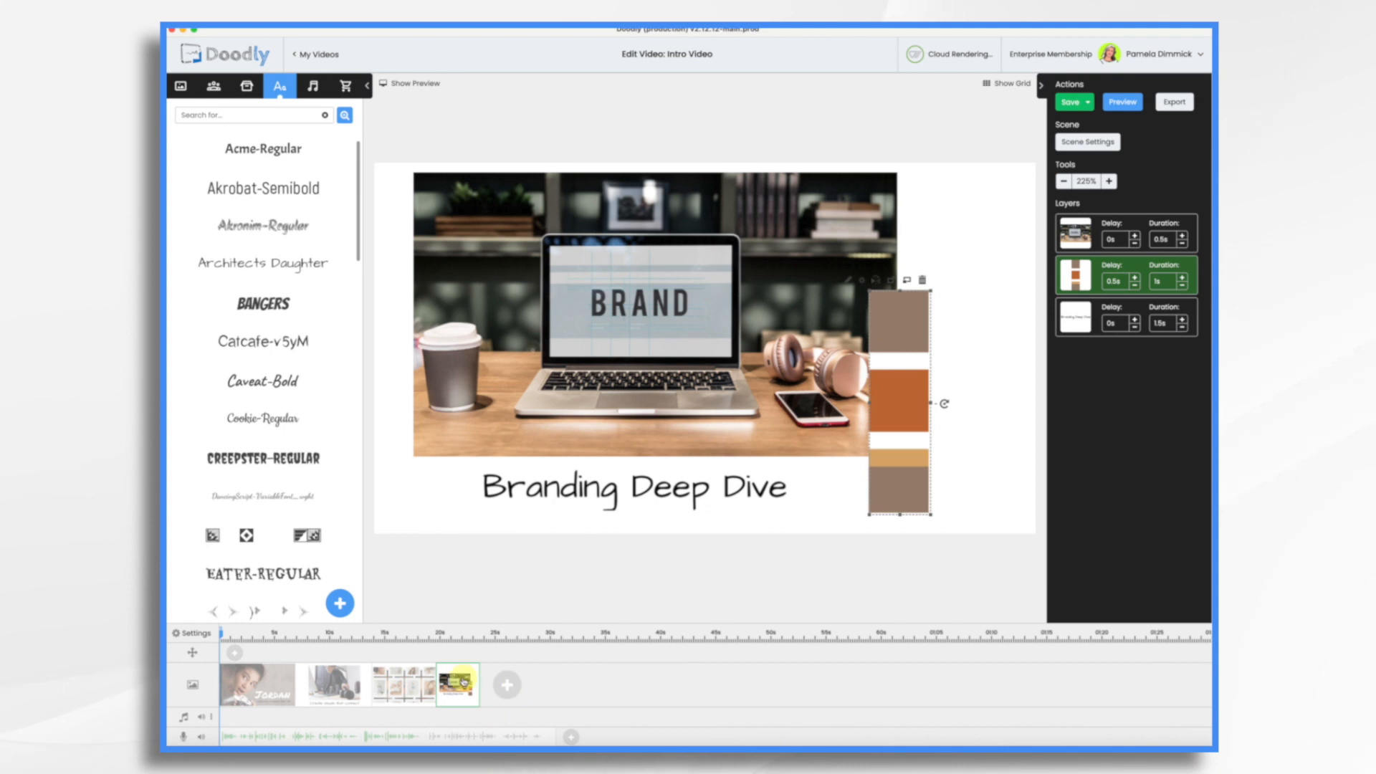
# Copy the opening portrait scene and place the copy at the end of the timeline as the closing scene
pyautogui.click(250, 682)
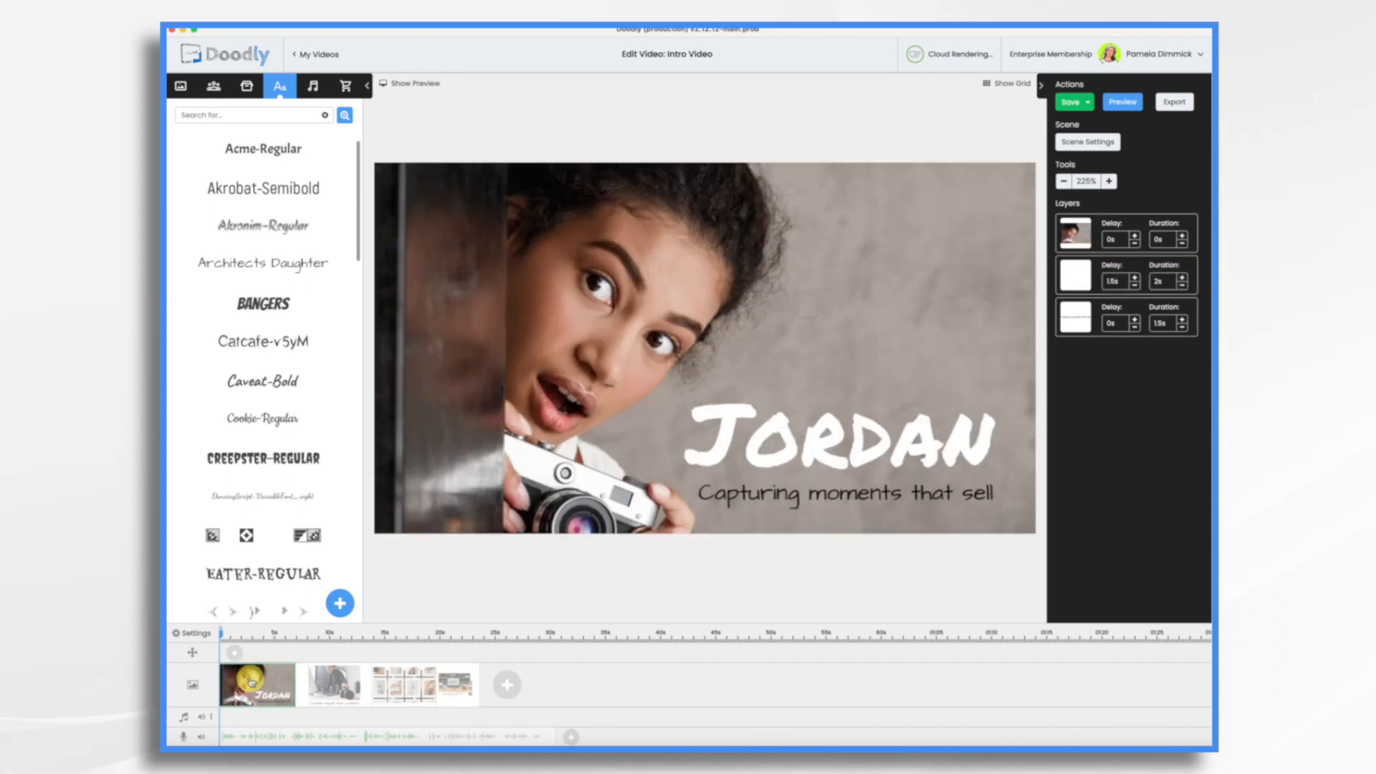
pyautogui.rightClick(250, 682)
pyautogui.click(306, 590)
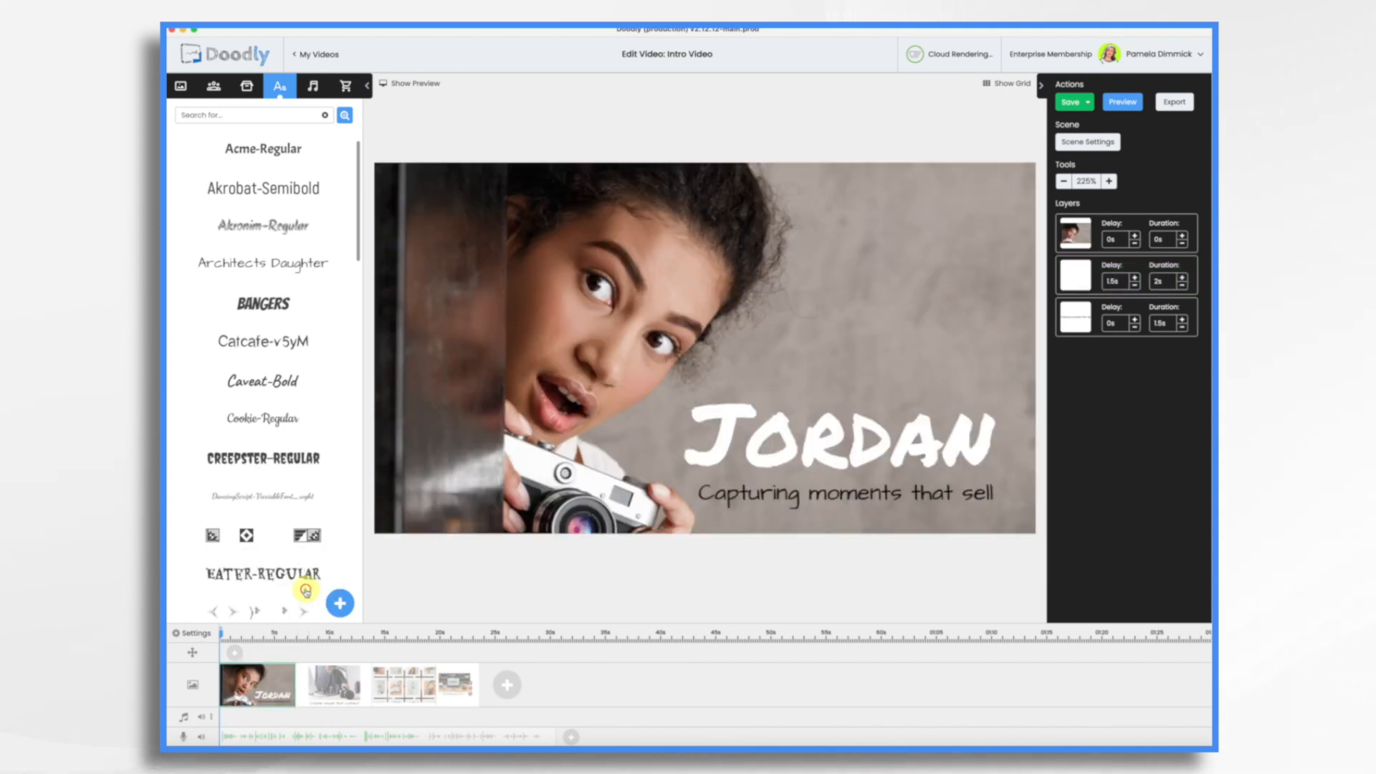
pyautogui.moveTo(329, 683); pyautogui.dragTo(483, 699)
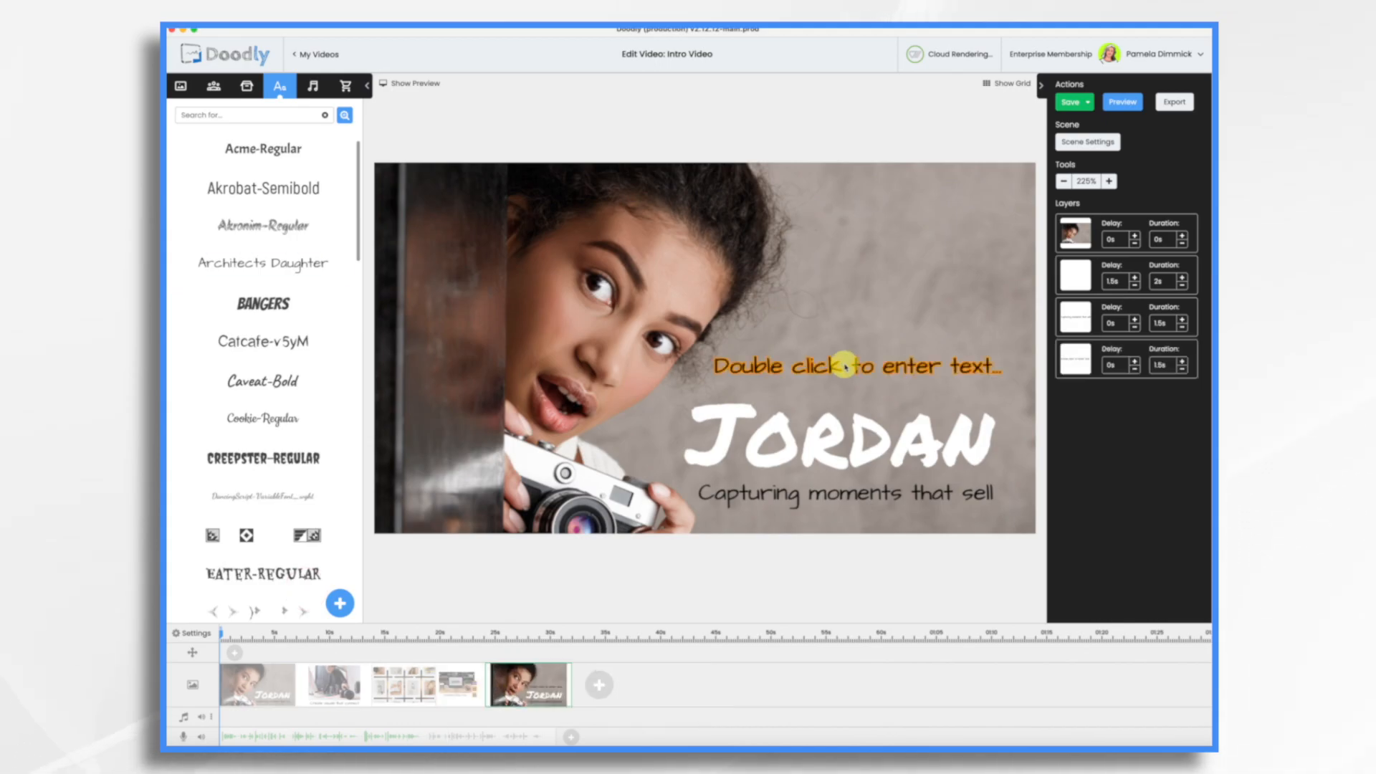
# Replace the placeholder text above the photographer's name in the closing scene with the contact phone number
pyautogui.doubleClick(831, 366)
pyautogui.tripleClick(720, 332)
pyautogui.write('888-555-1212')
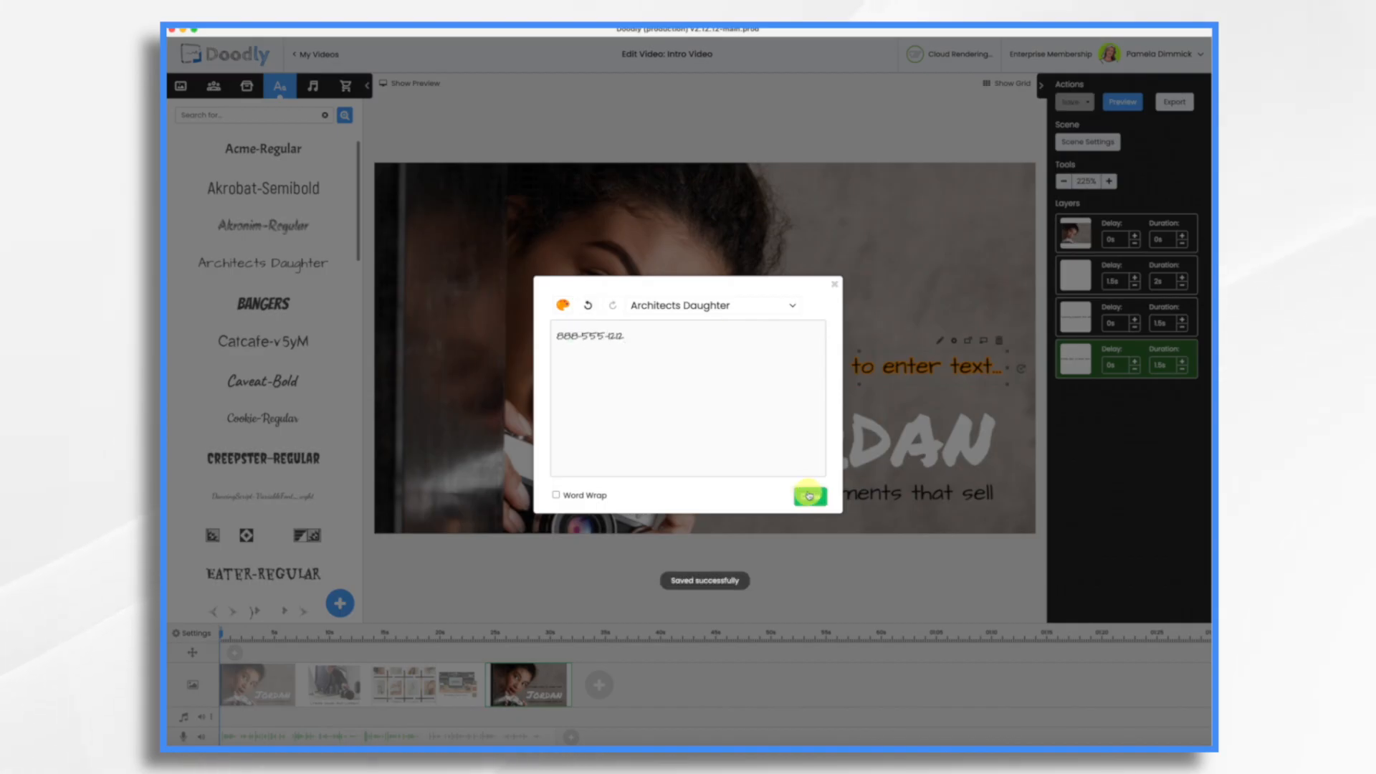
pyautogui.click(809, 495)
# Search the props for "arrow" and add the thin hand-drawn arrow to the closing scene without replacing the existing image
pyautogui.click(248, 87)
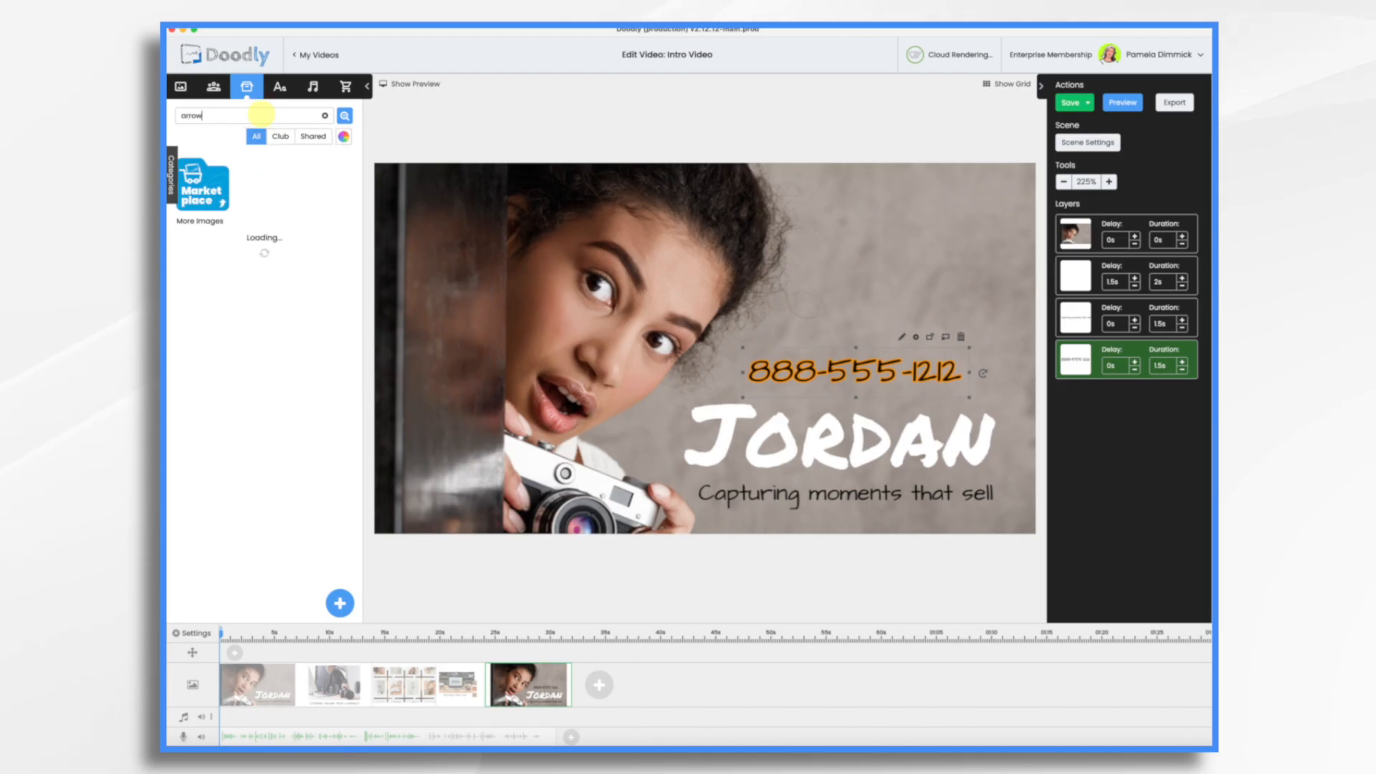
pyautogui.scroll(-3, 306, 350)
pyautogui.scroll(2, 307, 351)
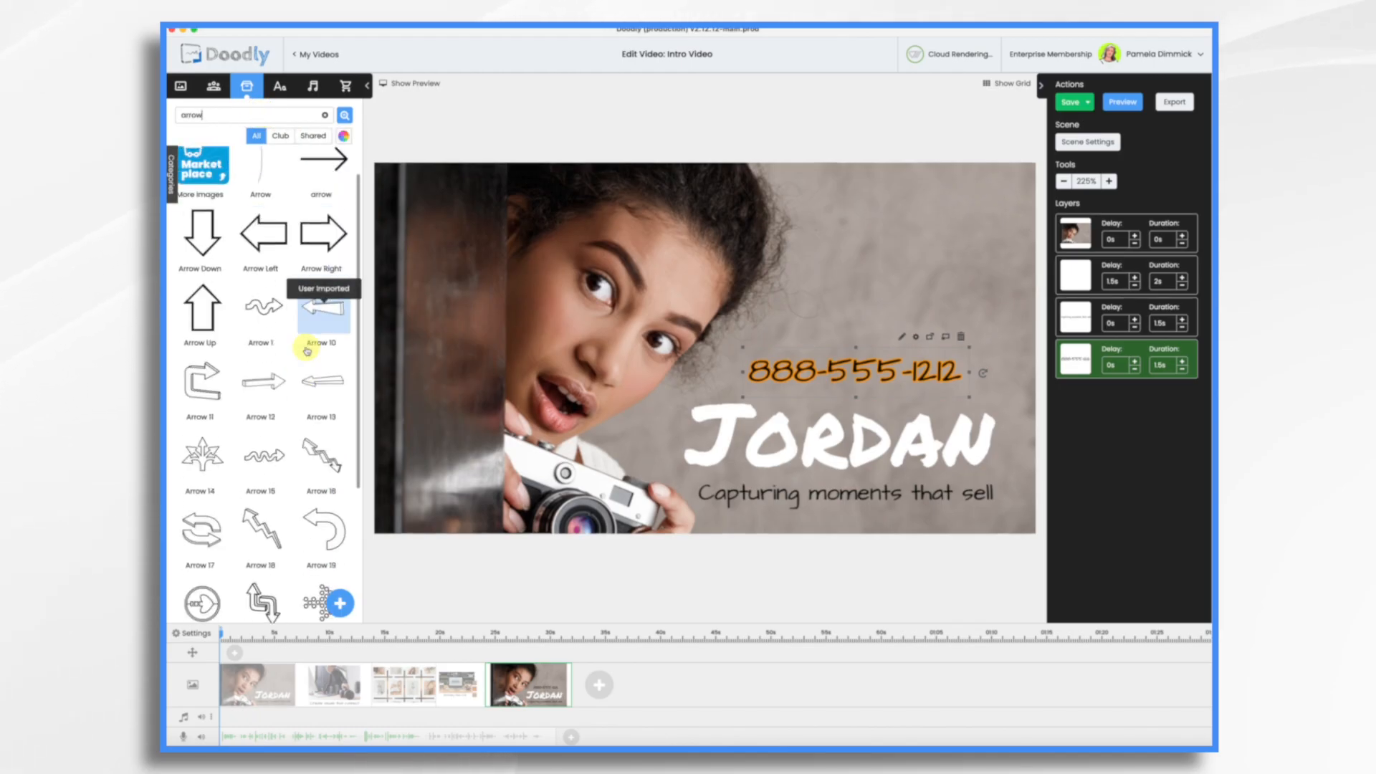
pyautogui.scroll(1, 306, 350)
pyautogui.moveTo(258, 199); pyautogui.dragTo(1002, 265)
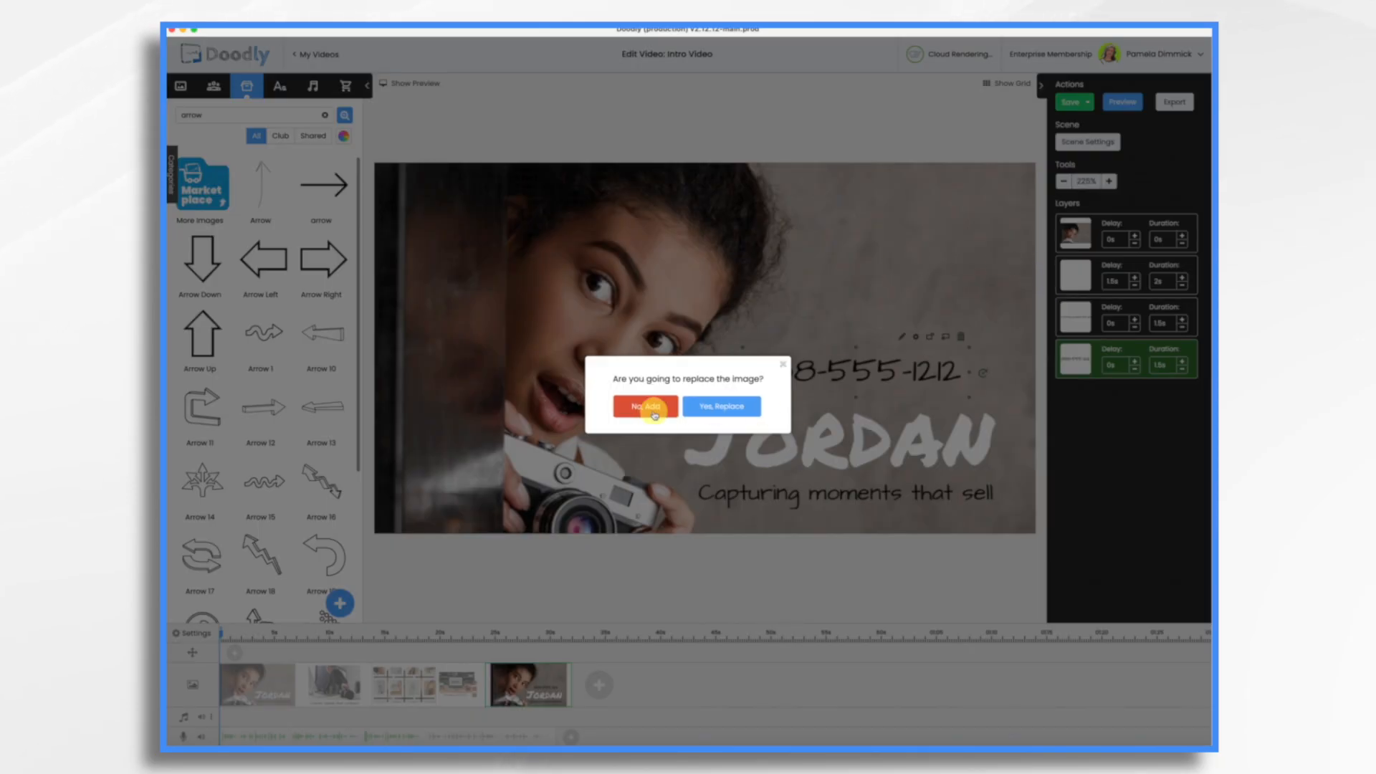
pyautogui.click(645, 406)
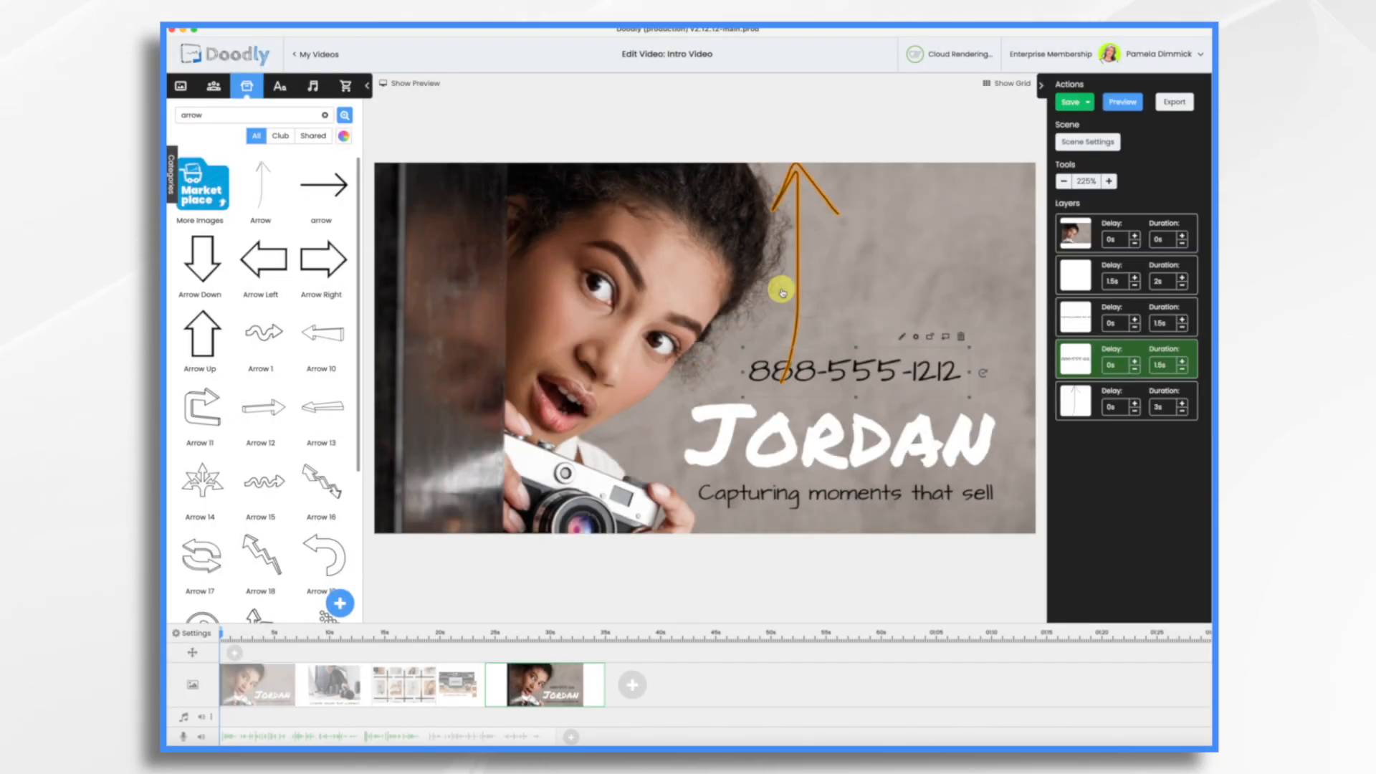
# Turn the arrow to point down at the phone number and add the text "Let's Connect" above it
pyautogui.click(795, 188)
pyautogui.moveTo(857, 271); pyautogui.dragTo(653, 276)
pyautogui.moveTo(807, 163); pyautogui.dragTo(817, 206)
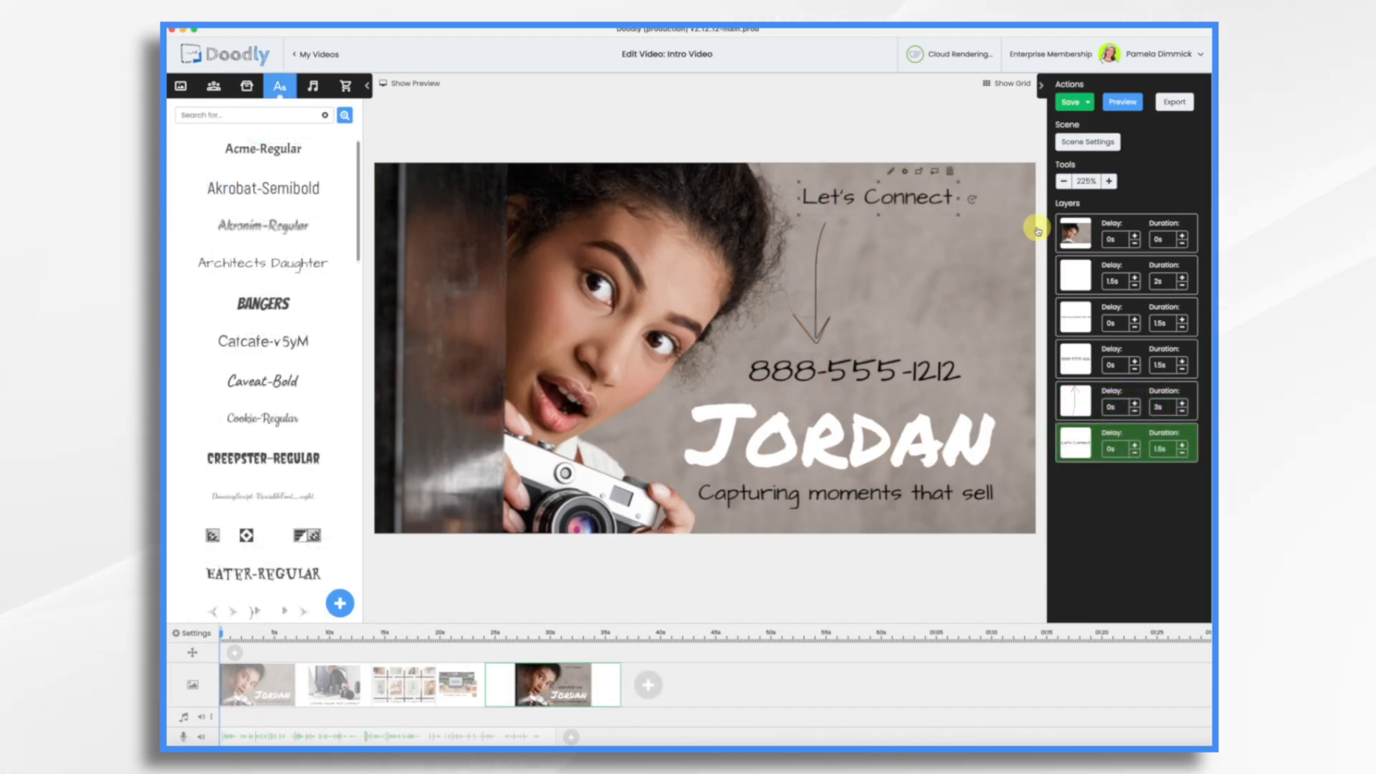
# Set the closing scene's name text delay to 10 s and the tagline's duration to 0 s
pyautogui.click(1121, 281)
pyautogui.write('10')
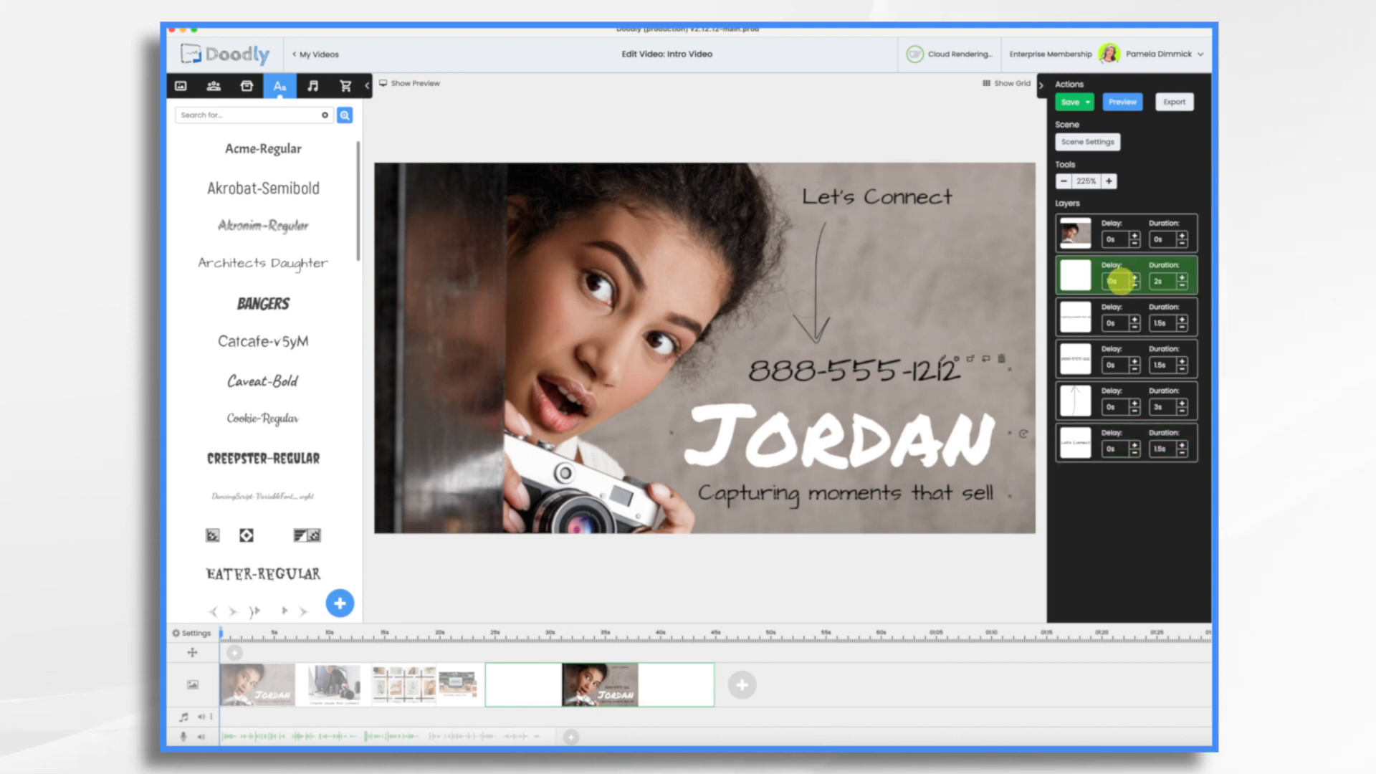
pyautogui.click(1124, 323)
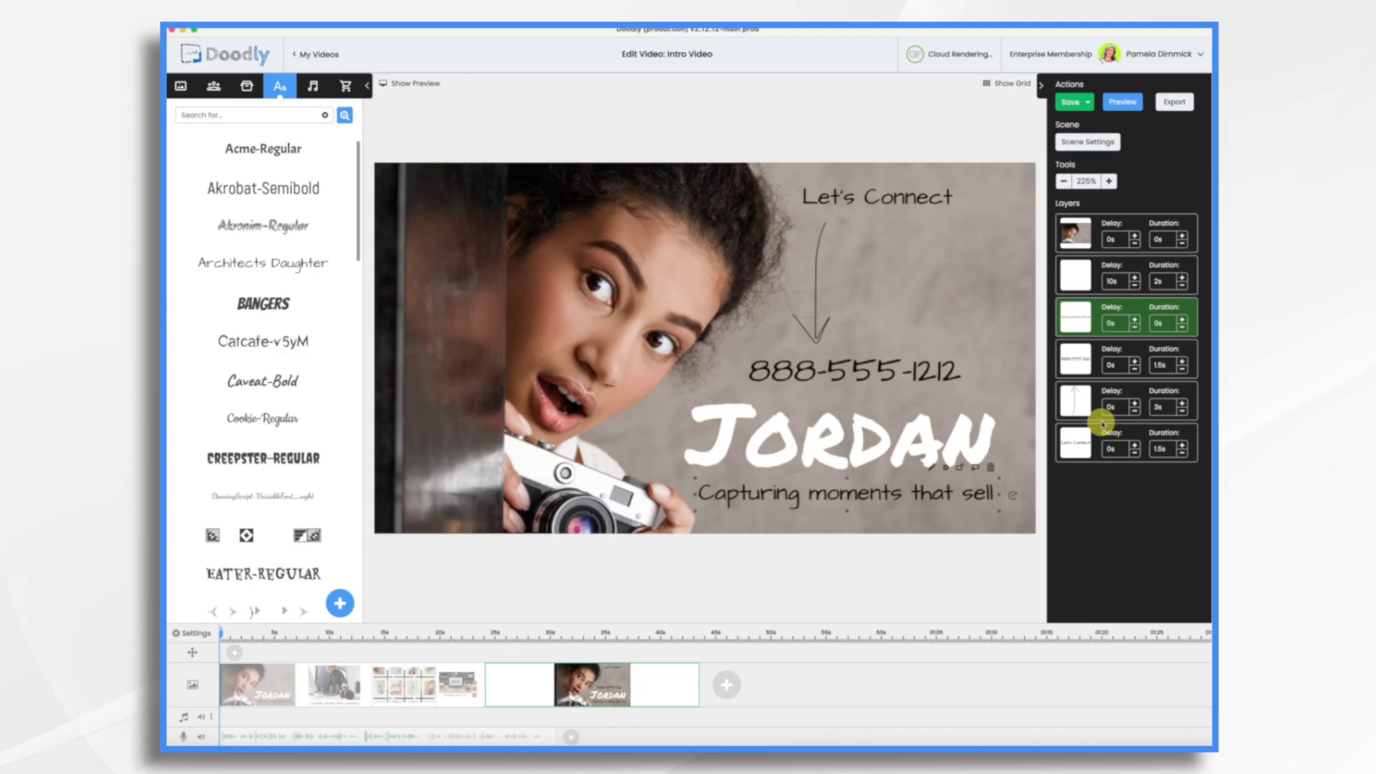
# Set the arrow's duration to 1 s and preview the video from just before the closing scene
pyautogui.click(1079, 414)
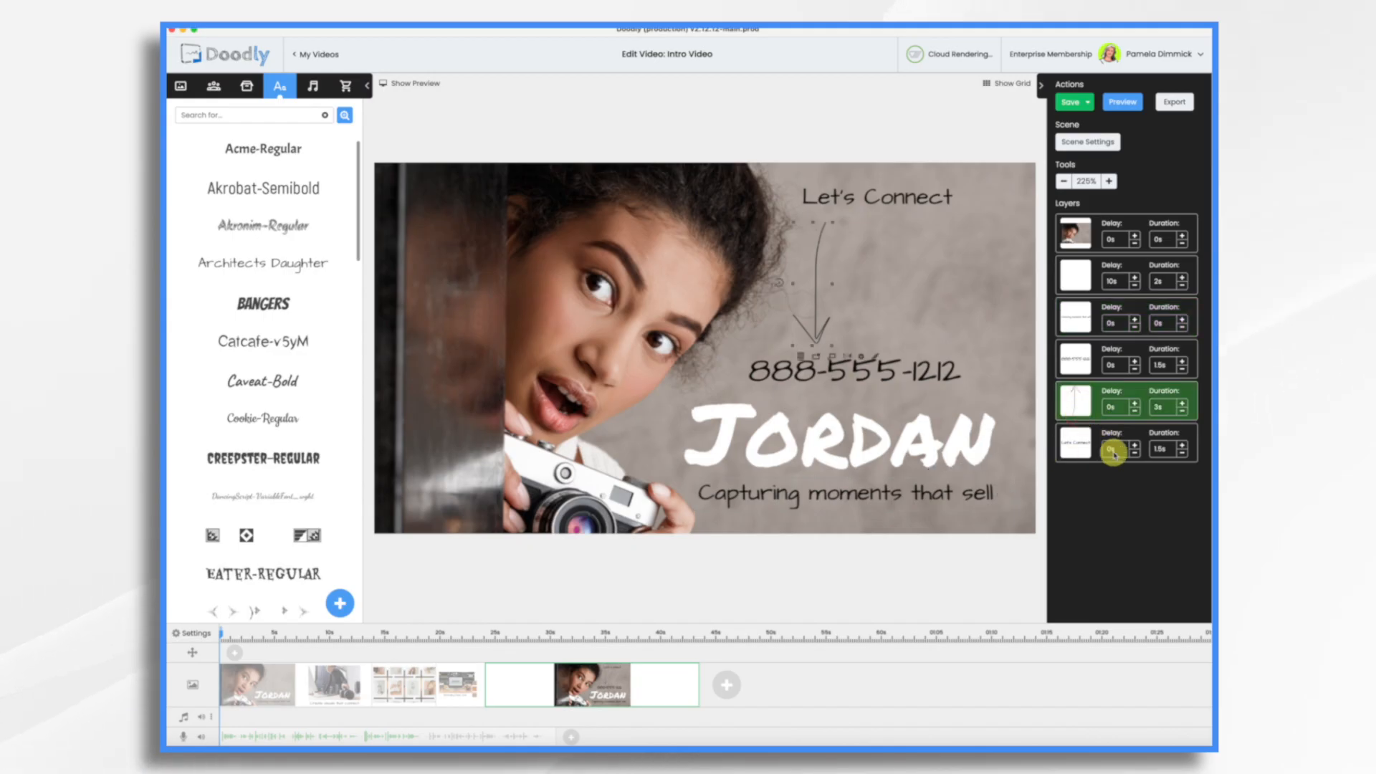
pyautogui.click(1182, 412)
pyautogui.click(1182, 412)
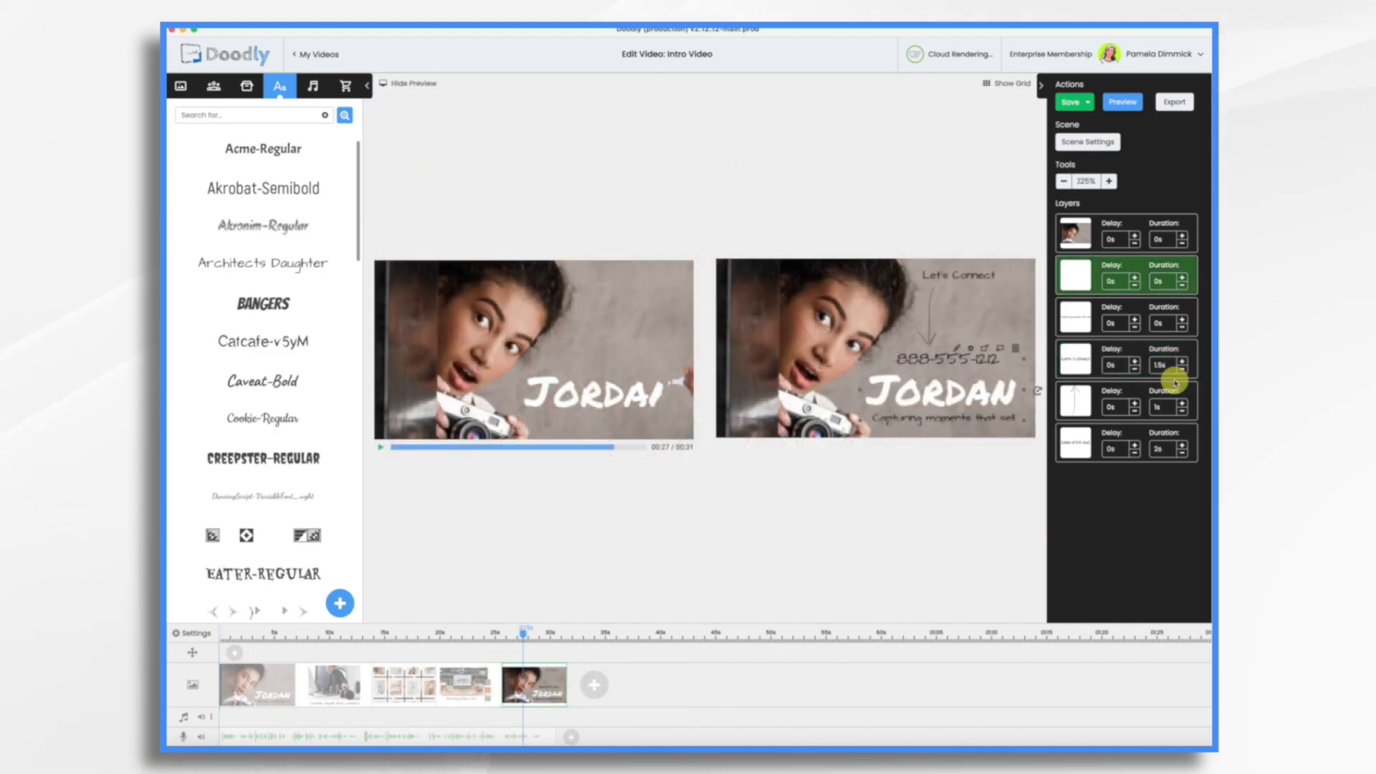
pyautogui.click(484, 633)
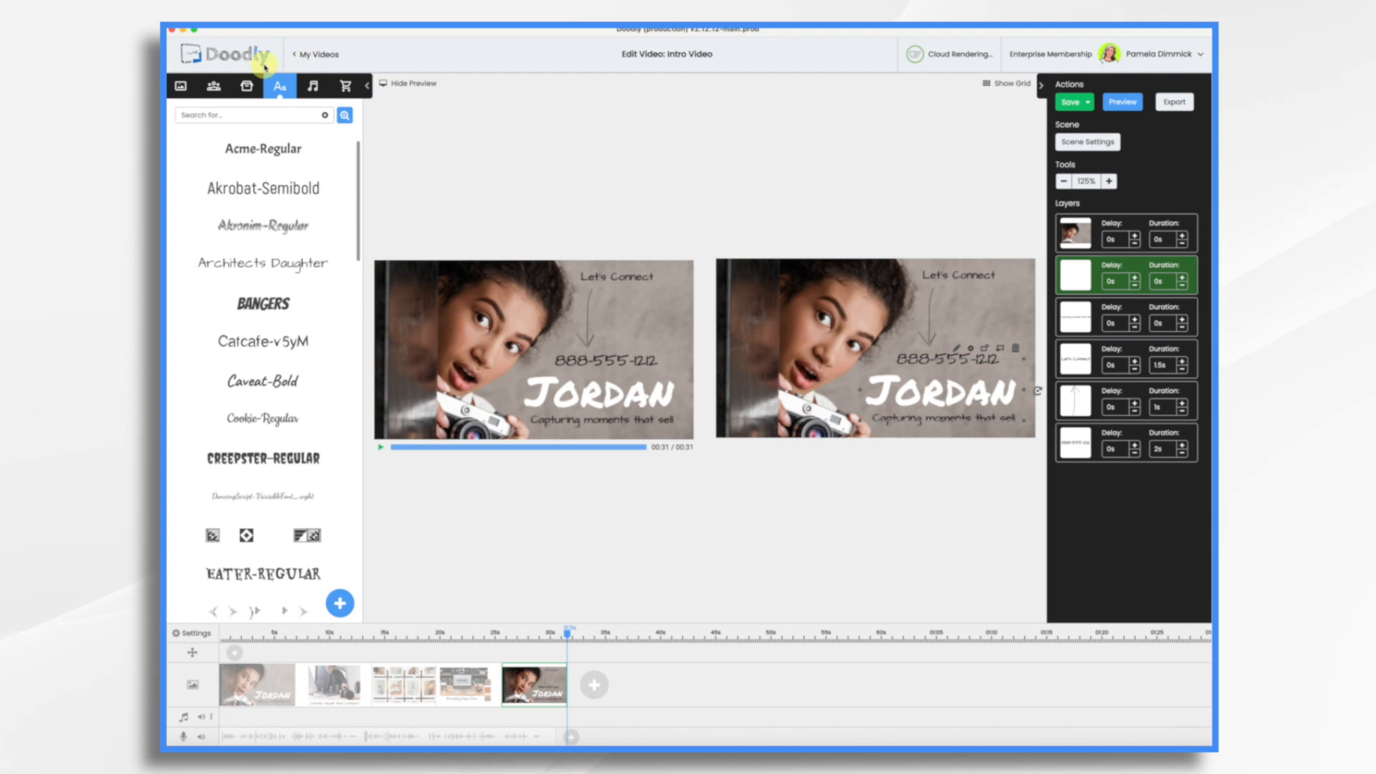
# Add "Any Minute Now" from the Music sound category to the music track and fit the clip to the video's length
pyautogui.click(313, 85)
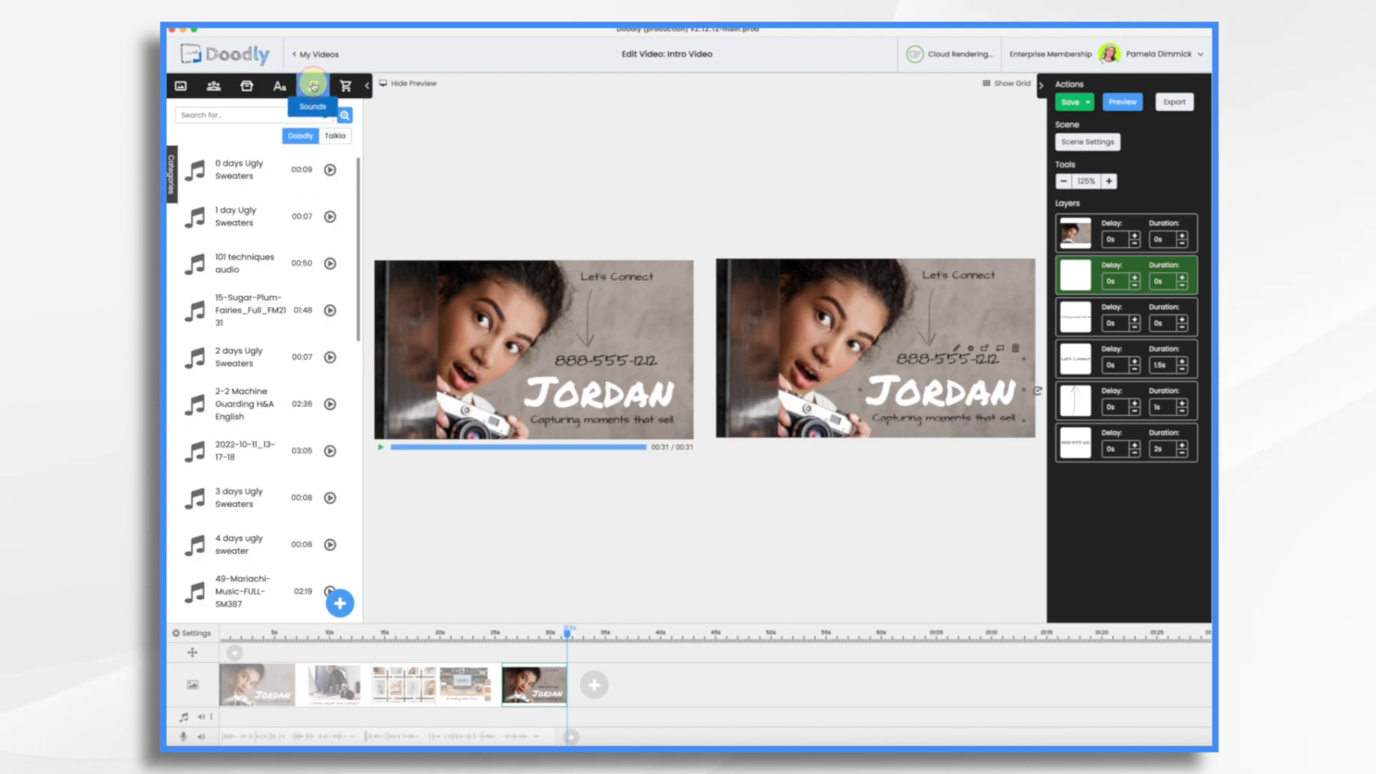
pyautogui.click(175, 174)
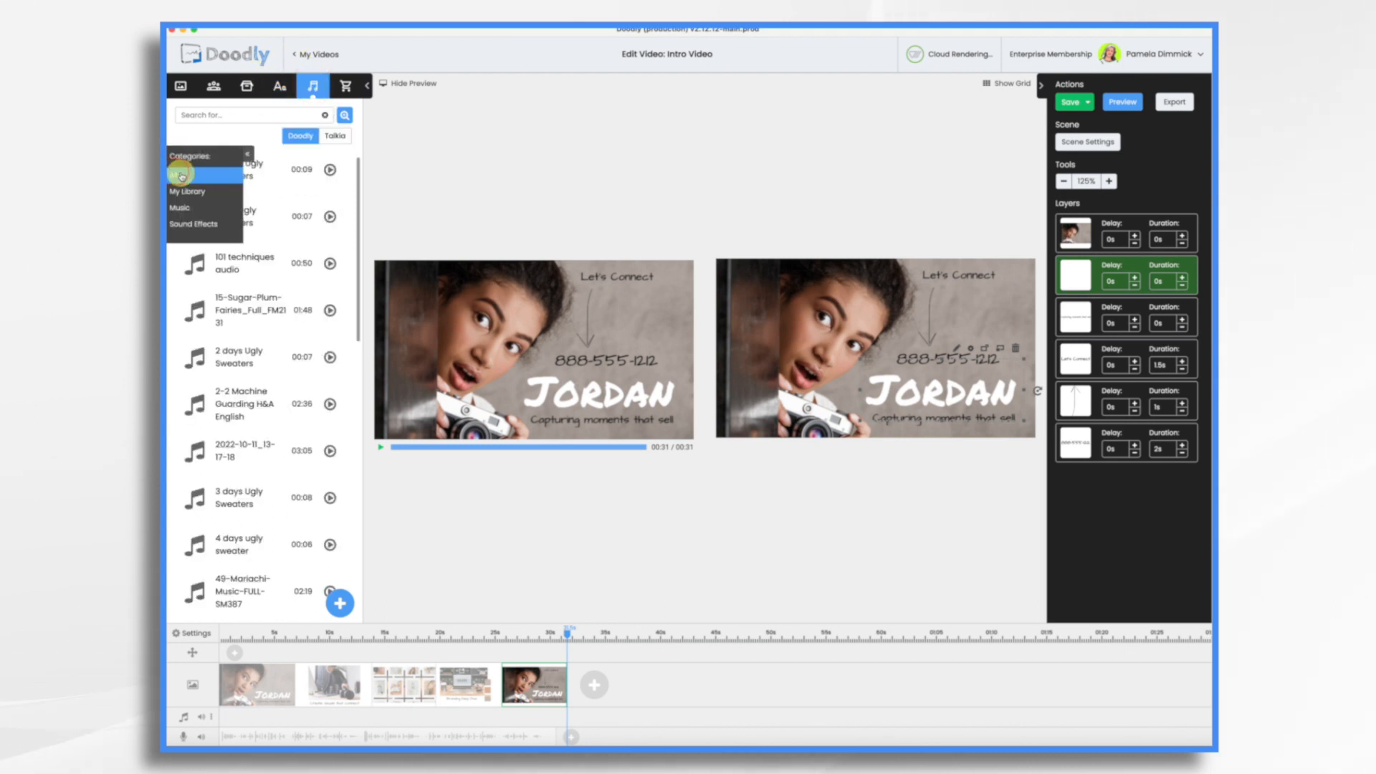
pyautogui.click(202, 207)
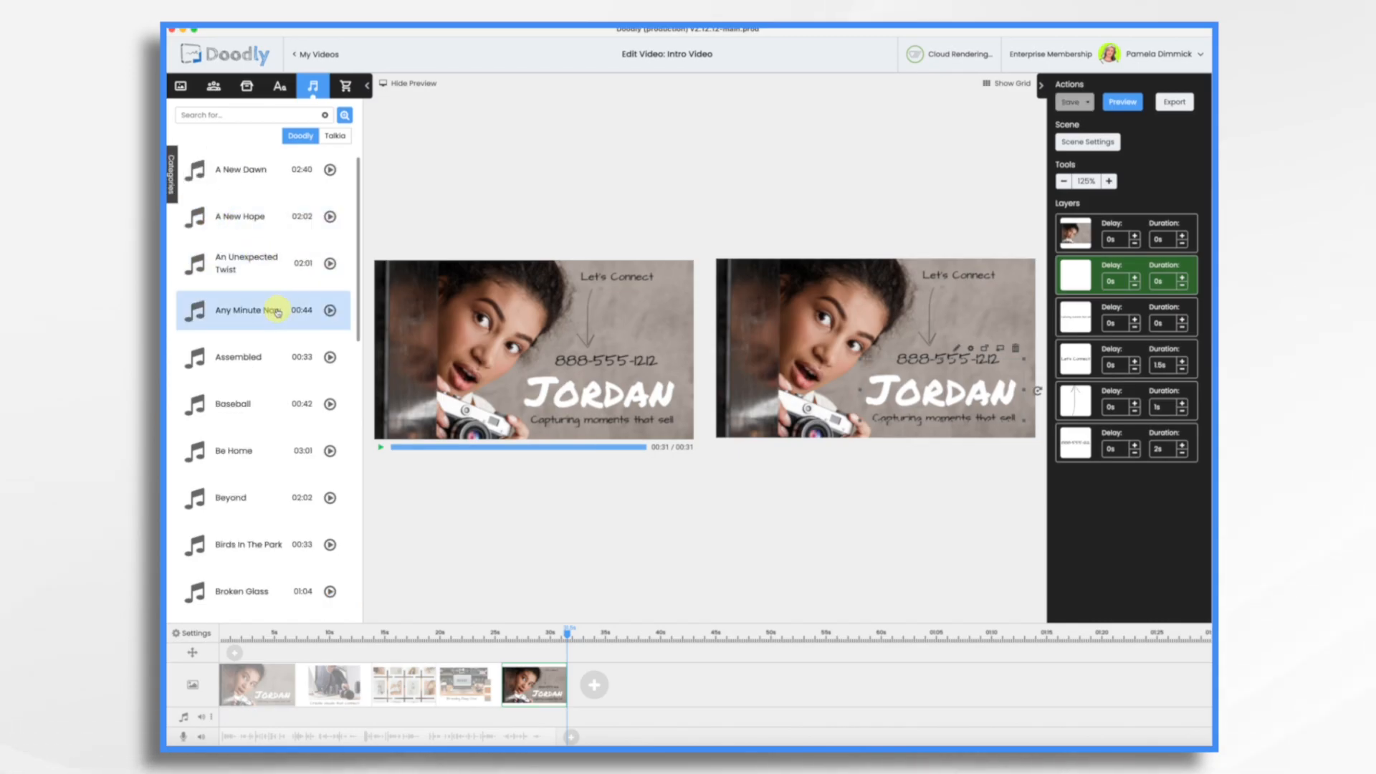
pyautogui.moveTo(278, 313); pyautogui.dragTo(307, 715)
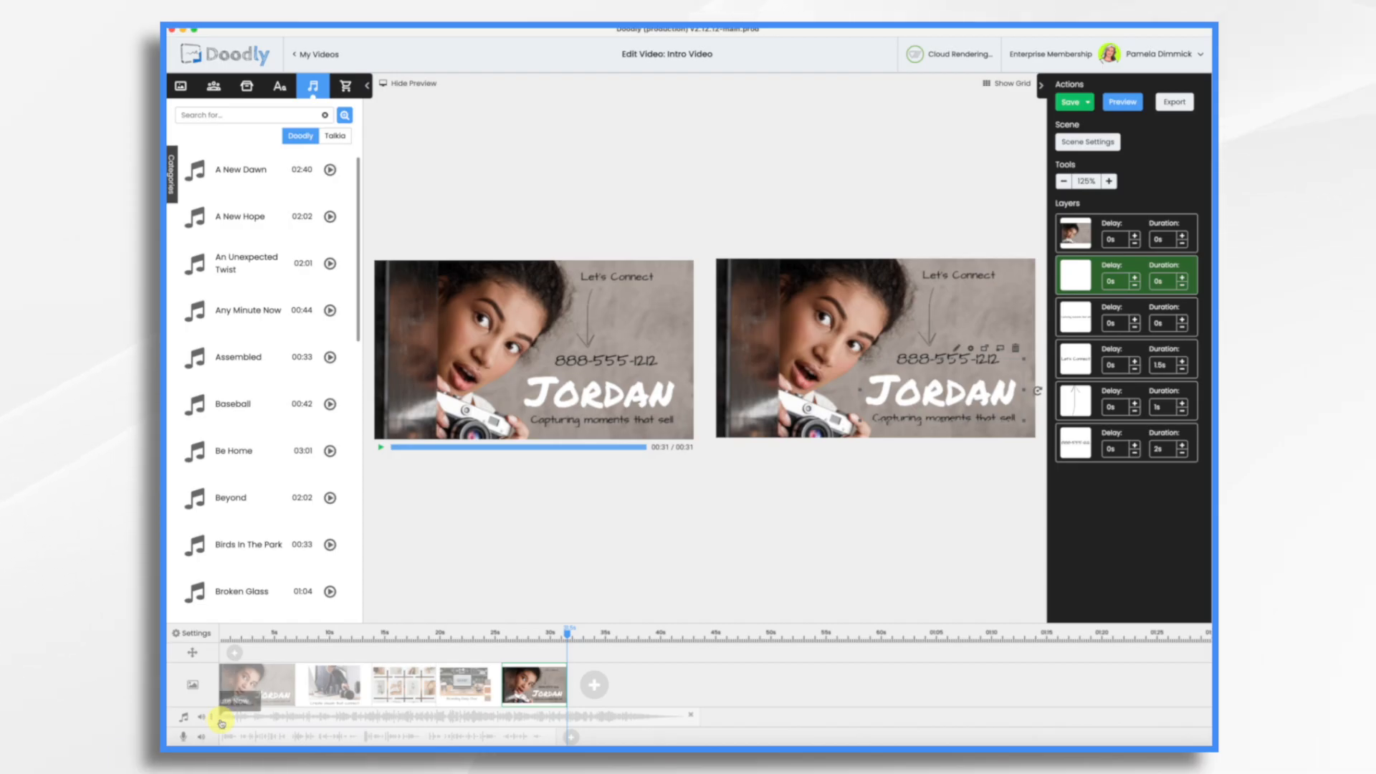
pyautogui.moveTo(224, 720); pyautogui.dragTo(337, 719)
pyautogui.moveTo(457, 716); pyautogui.dragTo(349, 712)
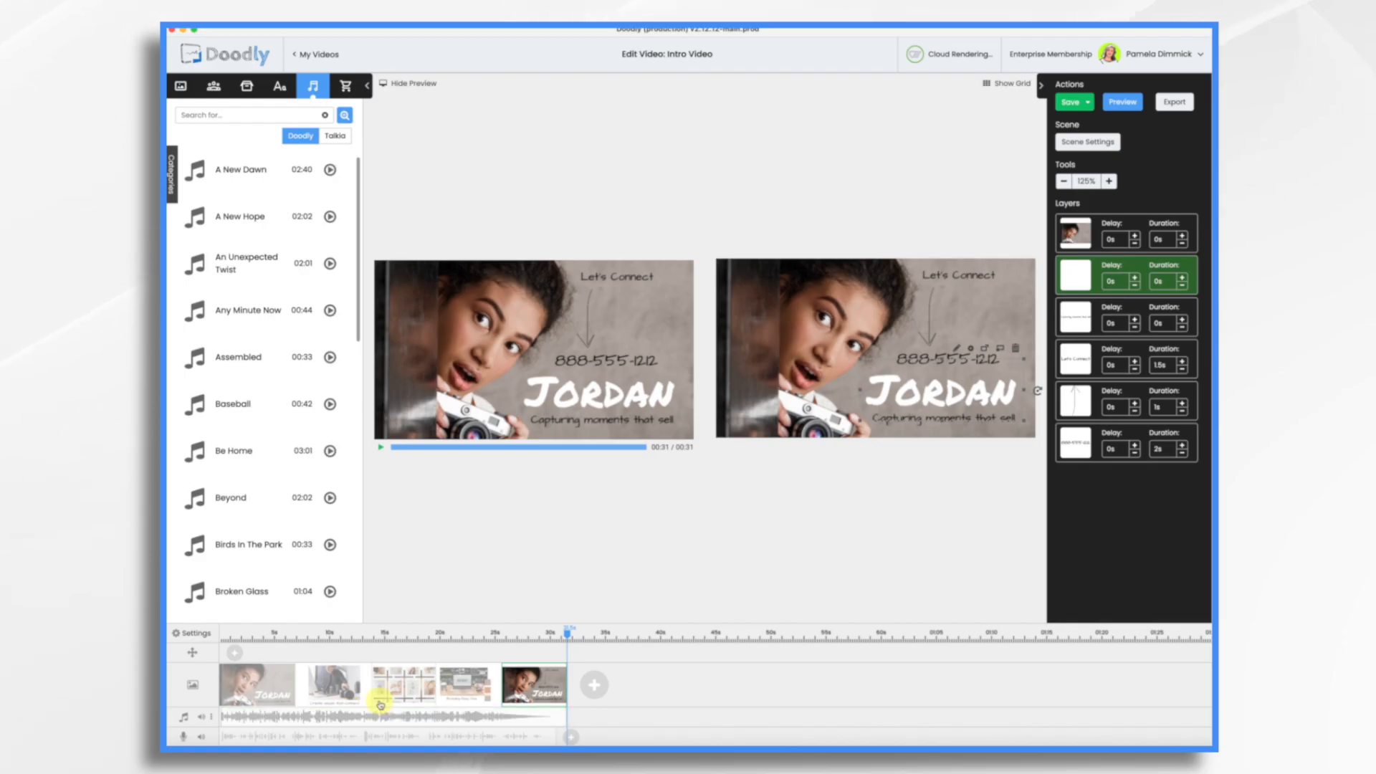
# Apply a fade-in to the music clip and open the music track's volume control
pyautogui.rightClick(228, 722)
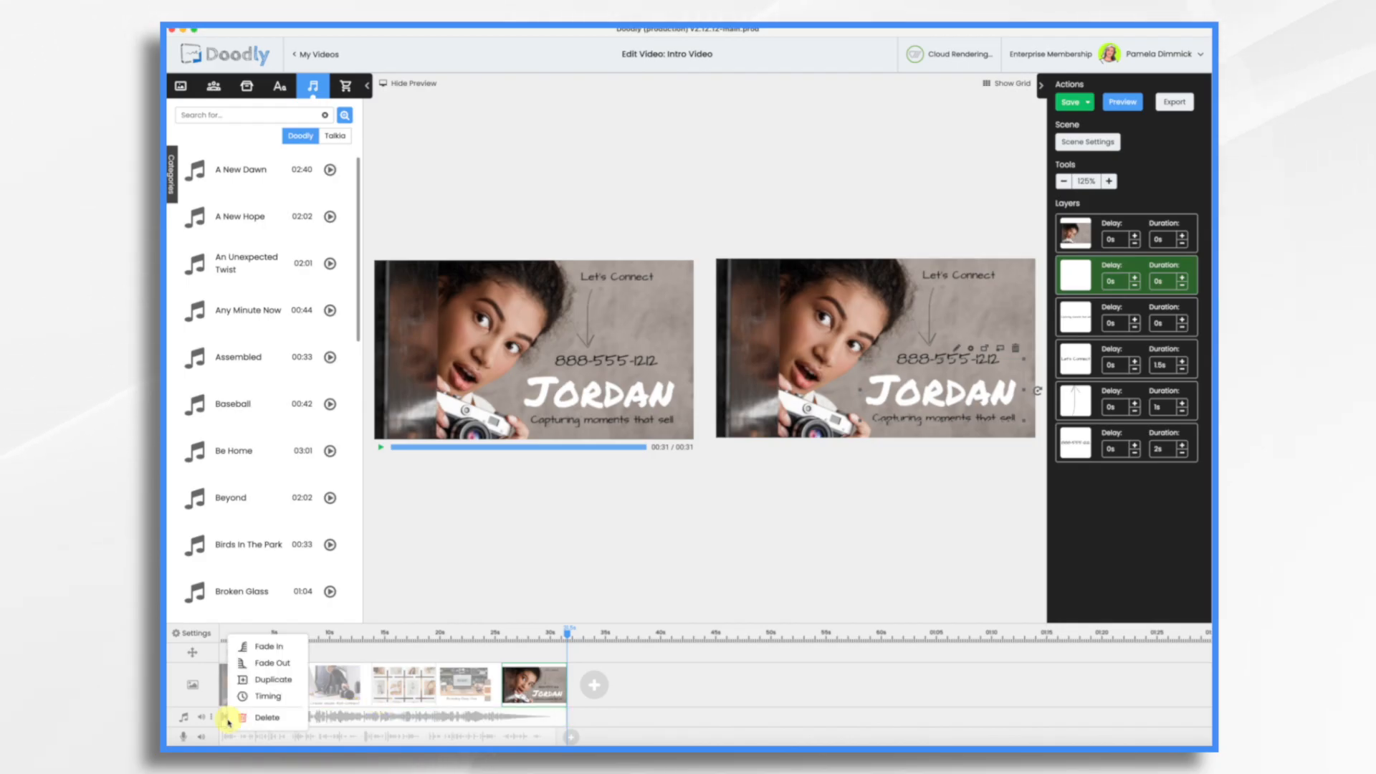
pyautogui.click(270, 652)
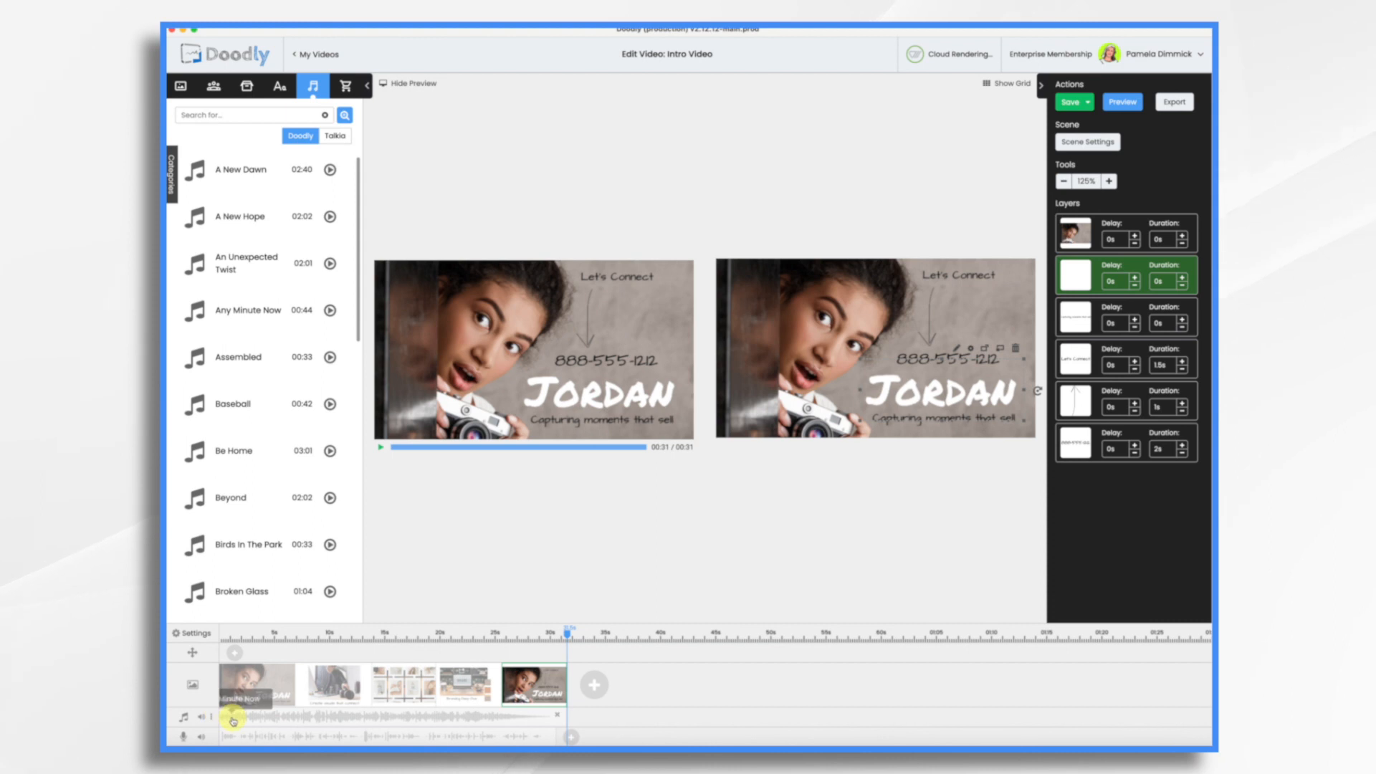
pyautogui.click(202, 720)
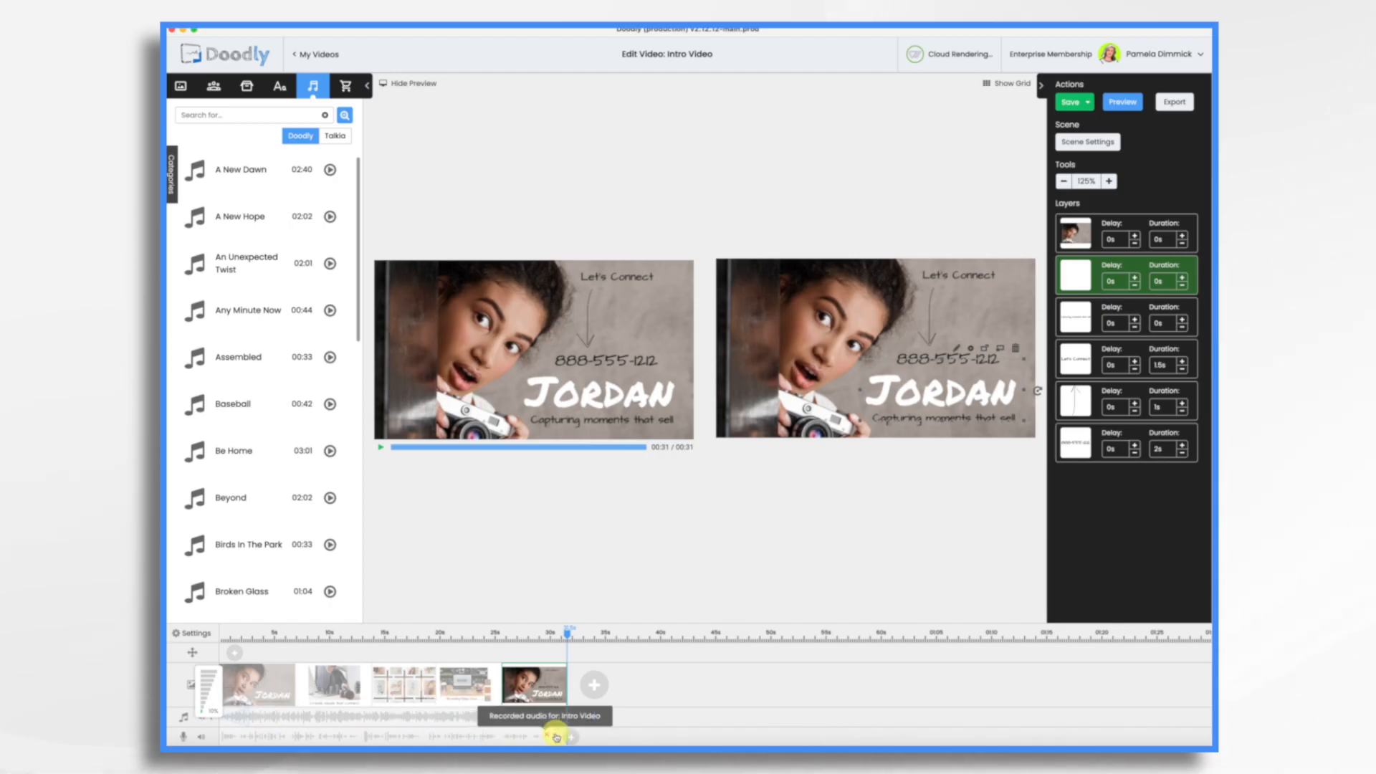
# Check the collage, closing and branding scenes along the timeline, and preview the whole video
pyautogui.click(342, 635)
pyautogui.moveTo(342, 635); pyautogui.dragTo(411, 636)
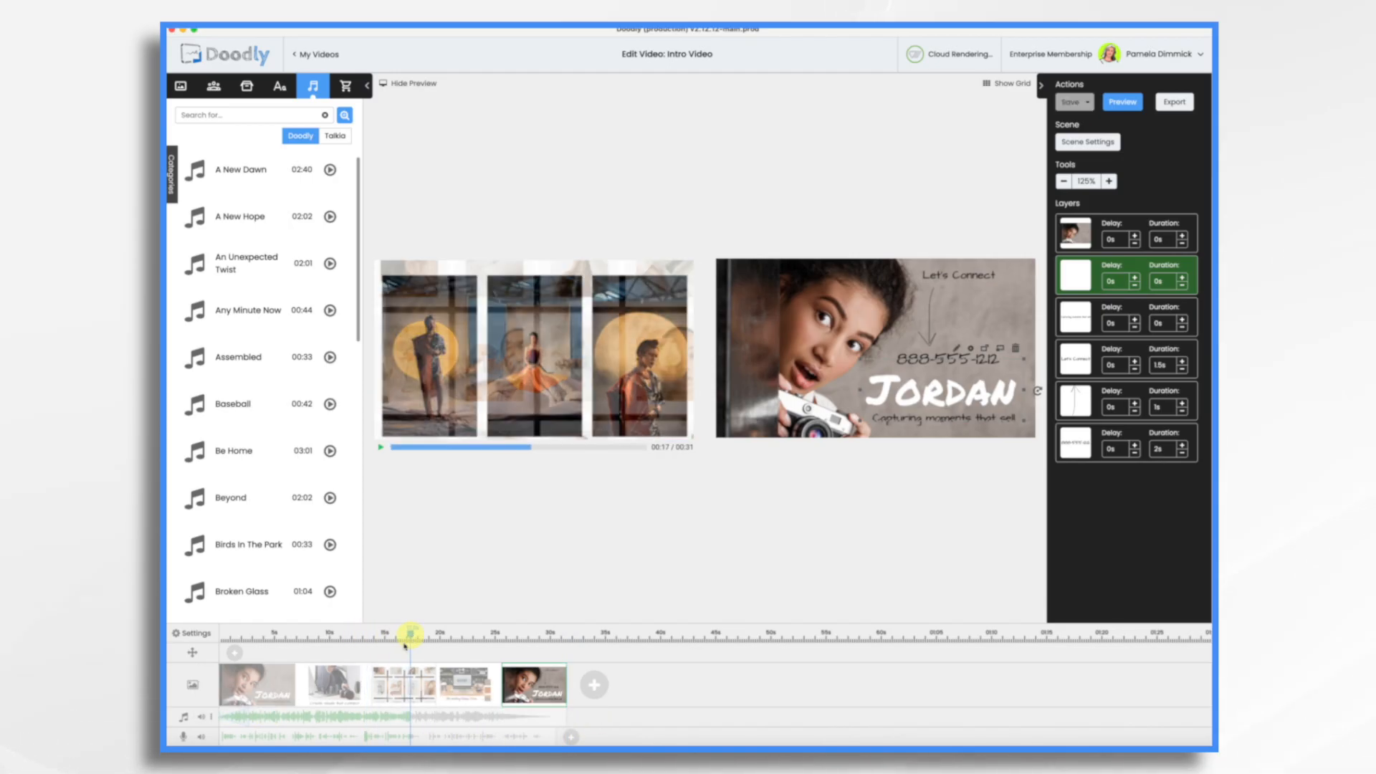
pyautogui.click(397, 683)
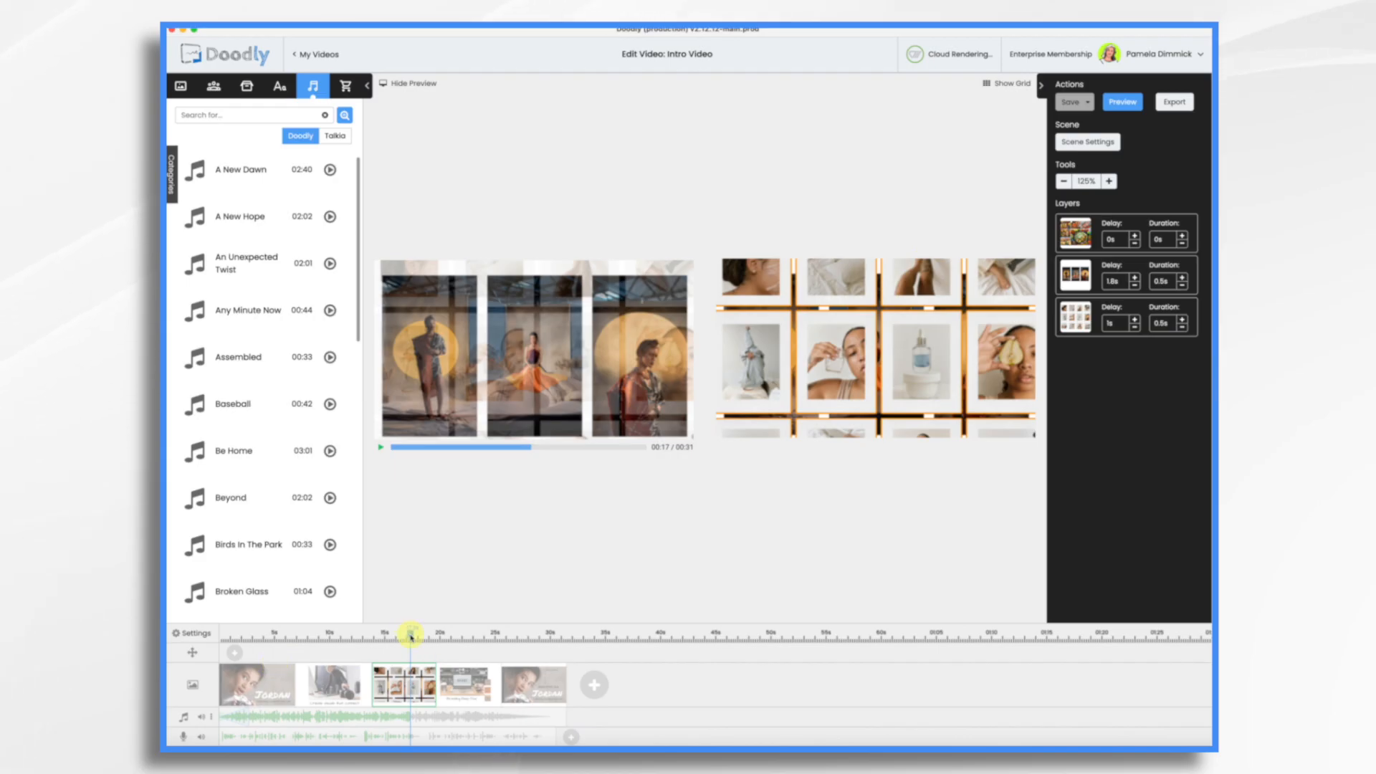
pyautogui.moveTo(411, 635); pyautogui.dragTo(593, 644)
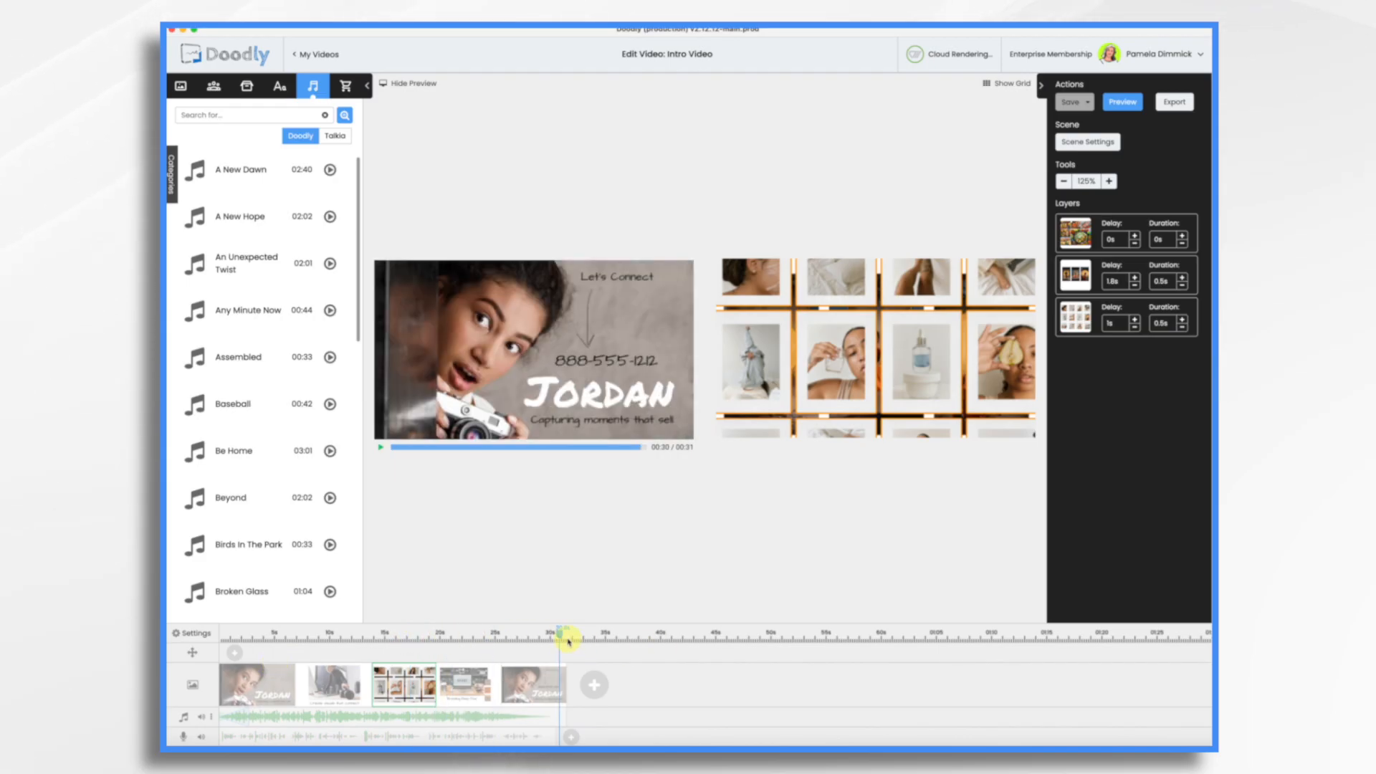
pyautogui.moveTo(560, 637); pyautogui.dragTo(485, 636)
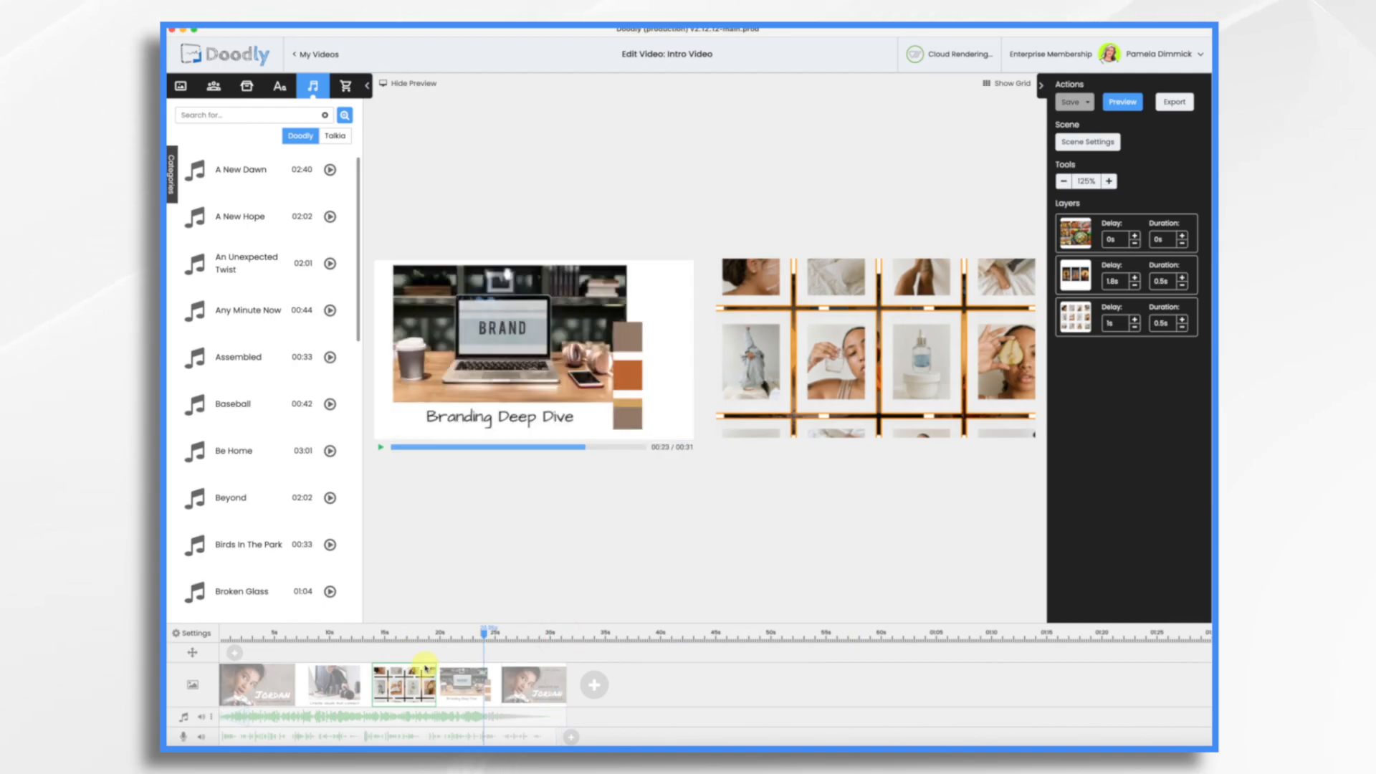
pyautogui.click(462, 687)
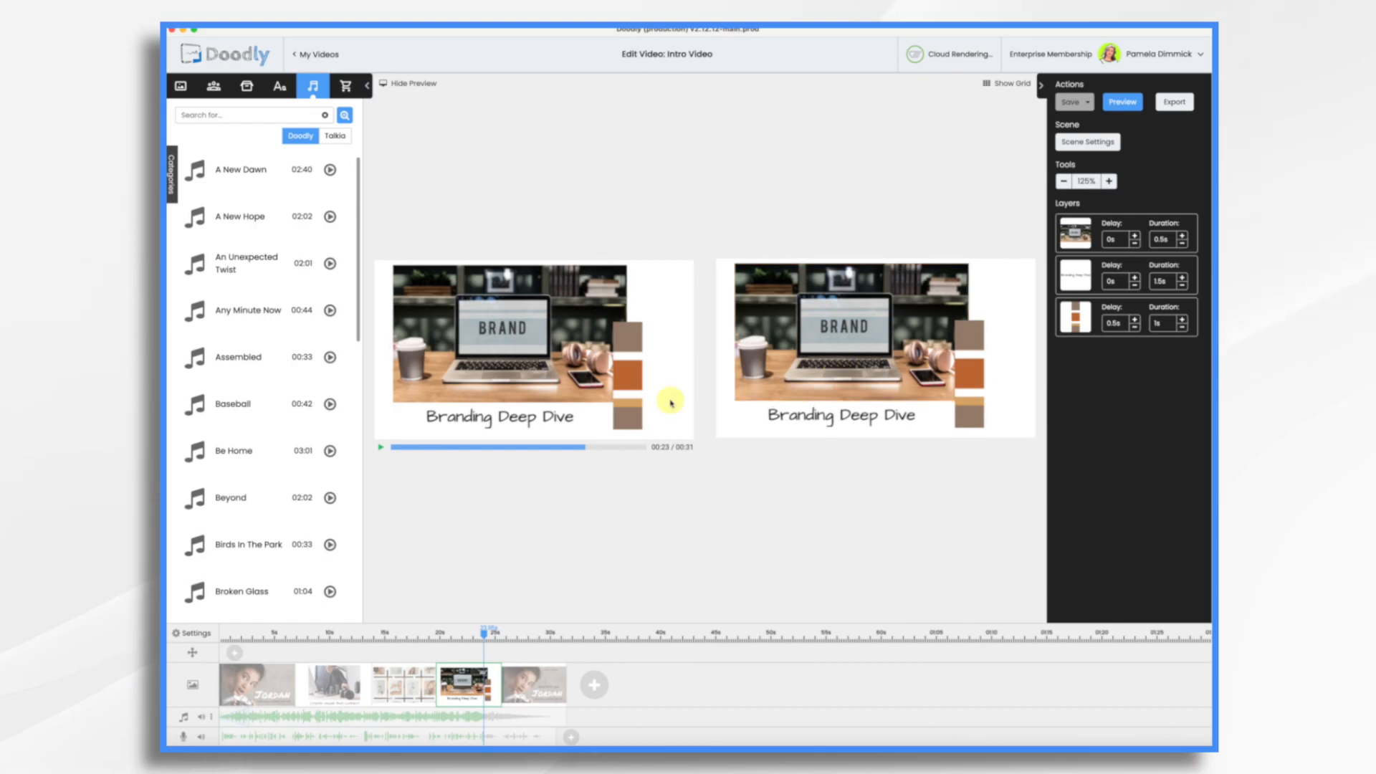
pyautogui.click(1121, 103)
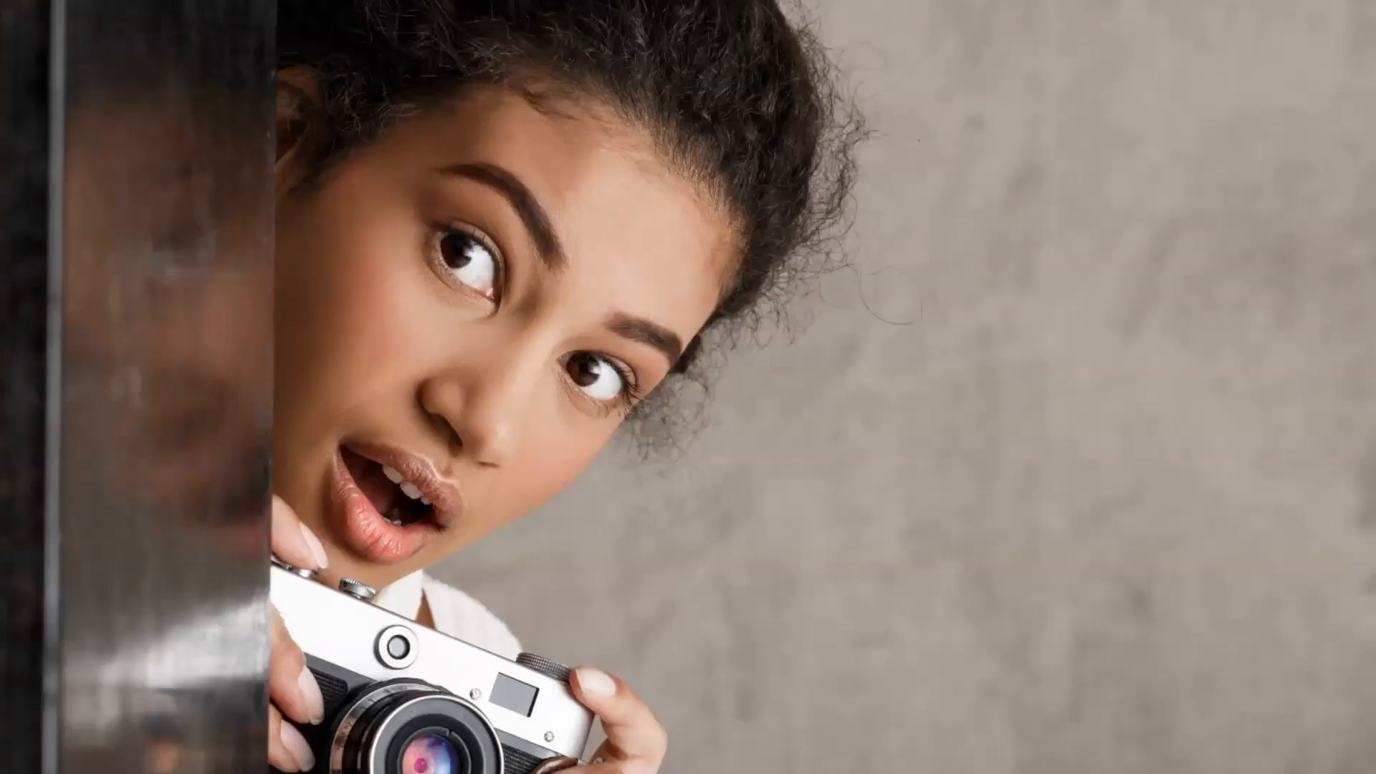